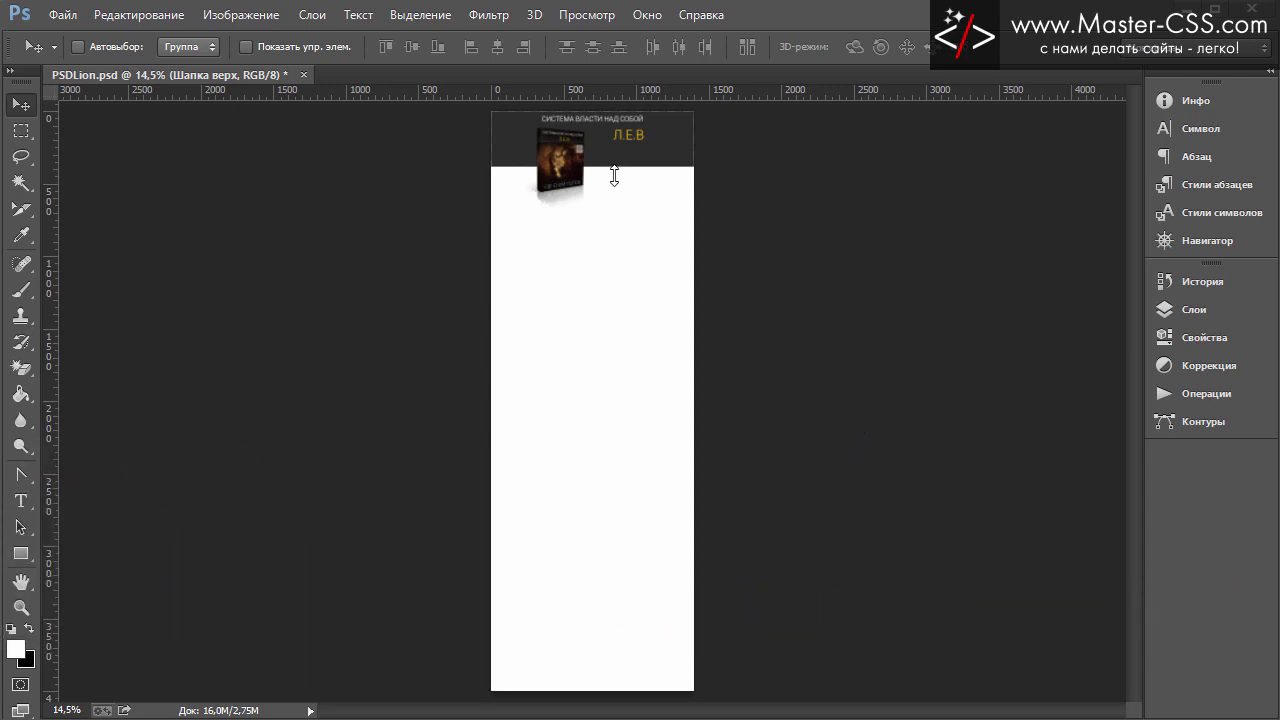
Show the Layers panel with the Шапка верх group and the Фон background layer
click(1195, 309)
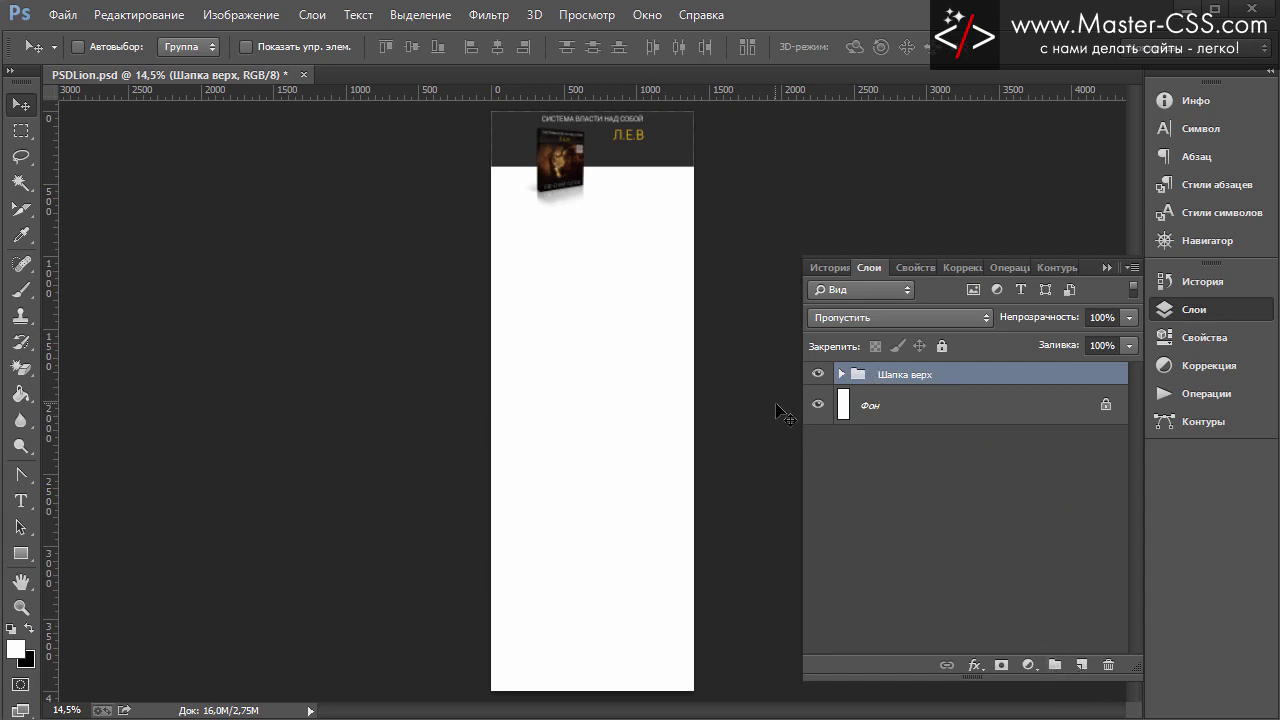
Create a new group named Шапка and move the Шапка верх group into it
click(1054, 666)
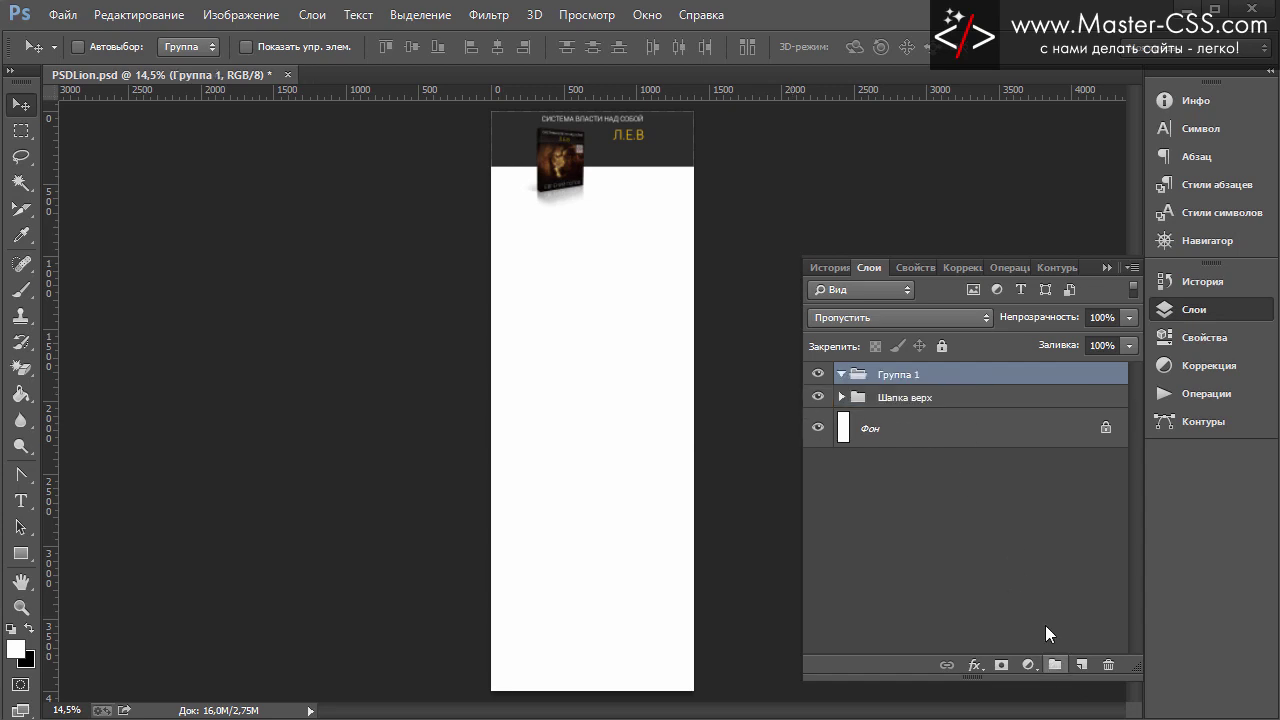
double_click(900, 376)
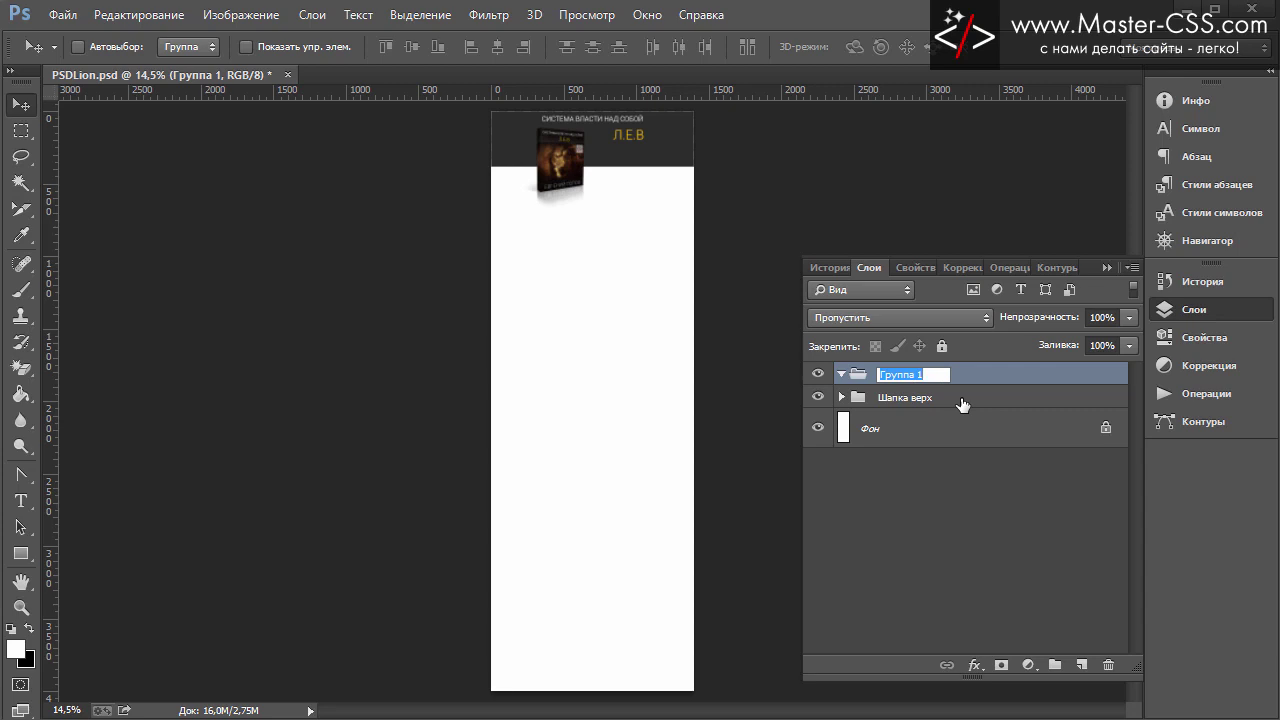
text(Шапка)
key(Return)
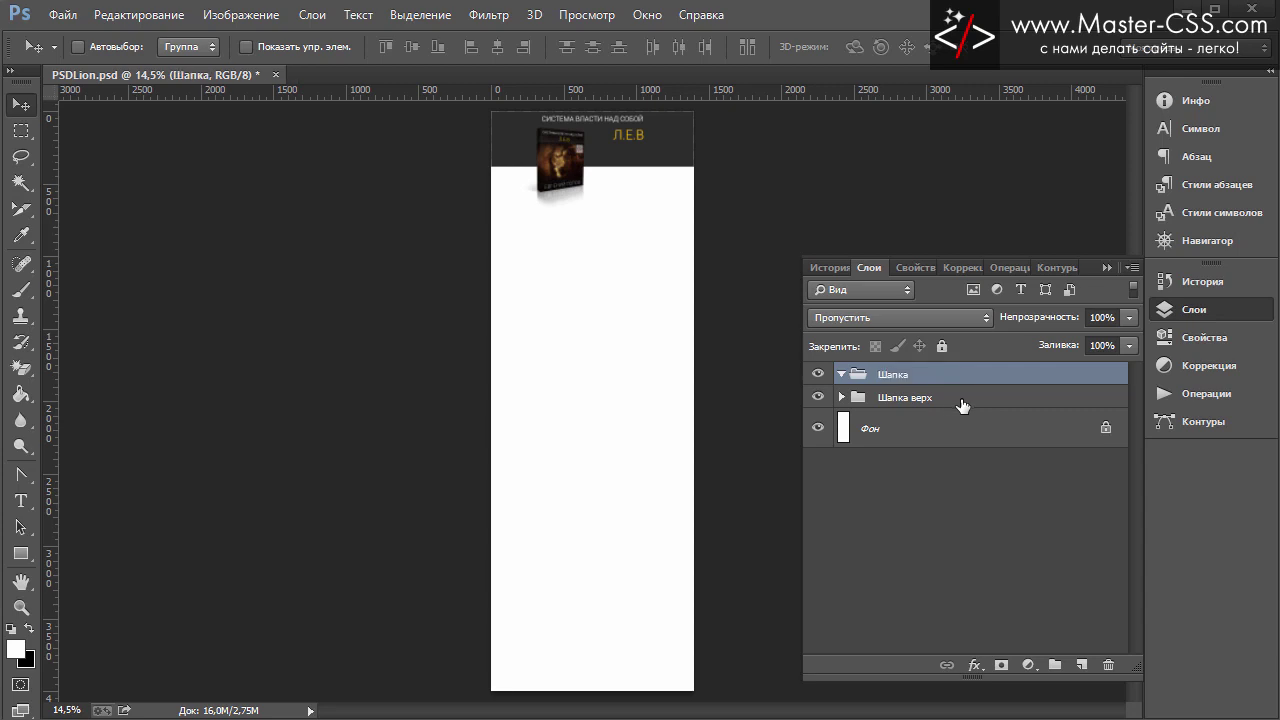
click(962, 404)
double_click(920, 400)
click(956, 405)
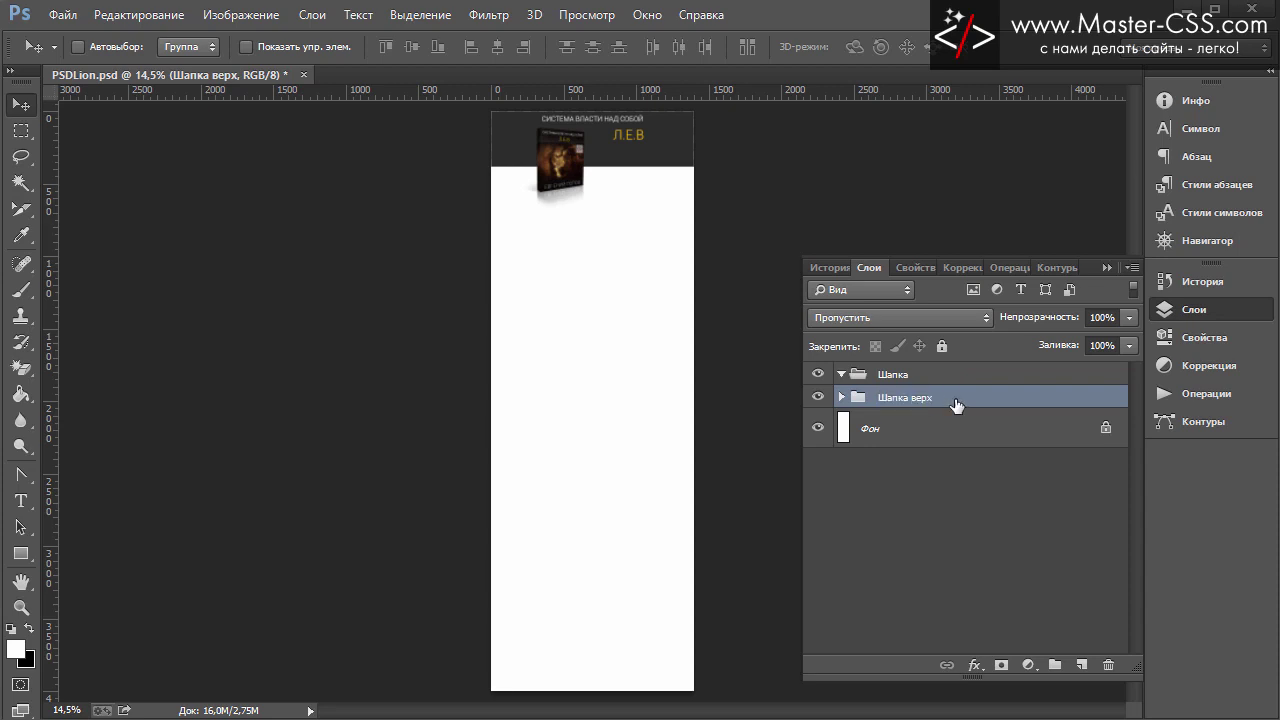
drag(946, 400, 946, 376)
Add an empty group named Подписка inside Шапка, above Шапка верх
click(1054, 665)
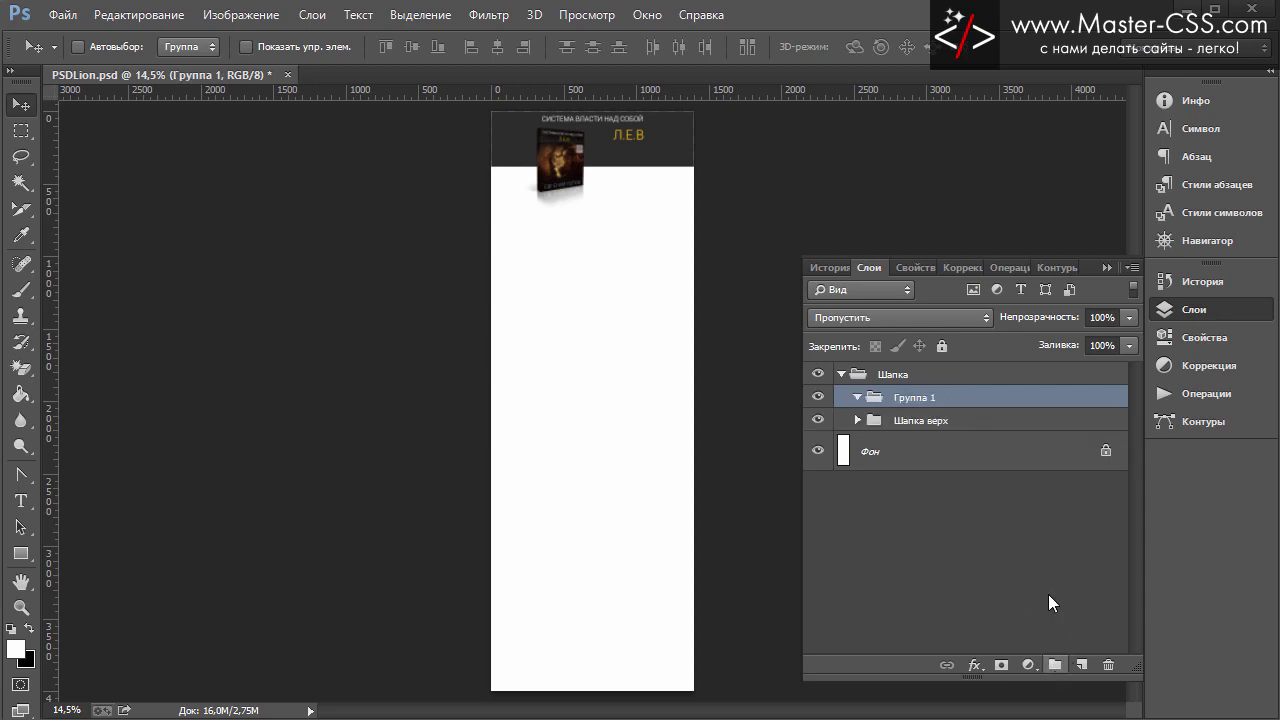
double_click(928, 397)
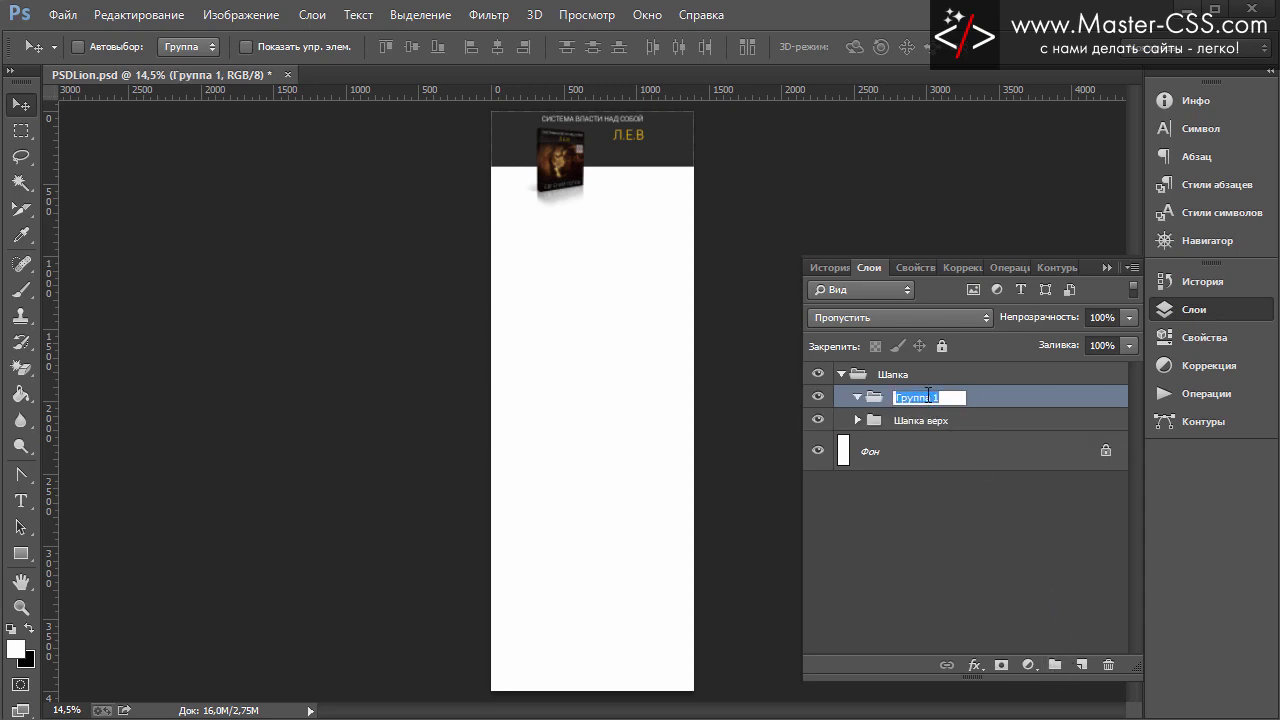
text(Подписк)
text(а)
key(Return)
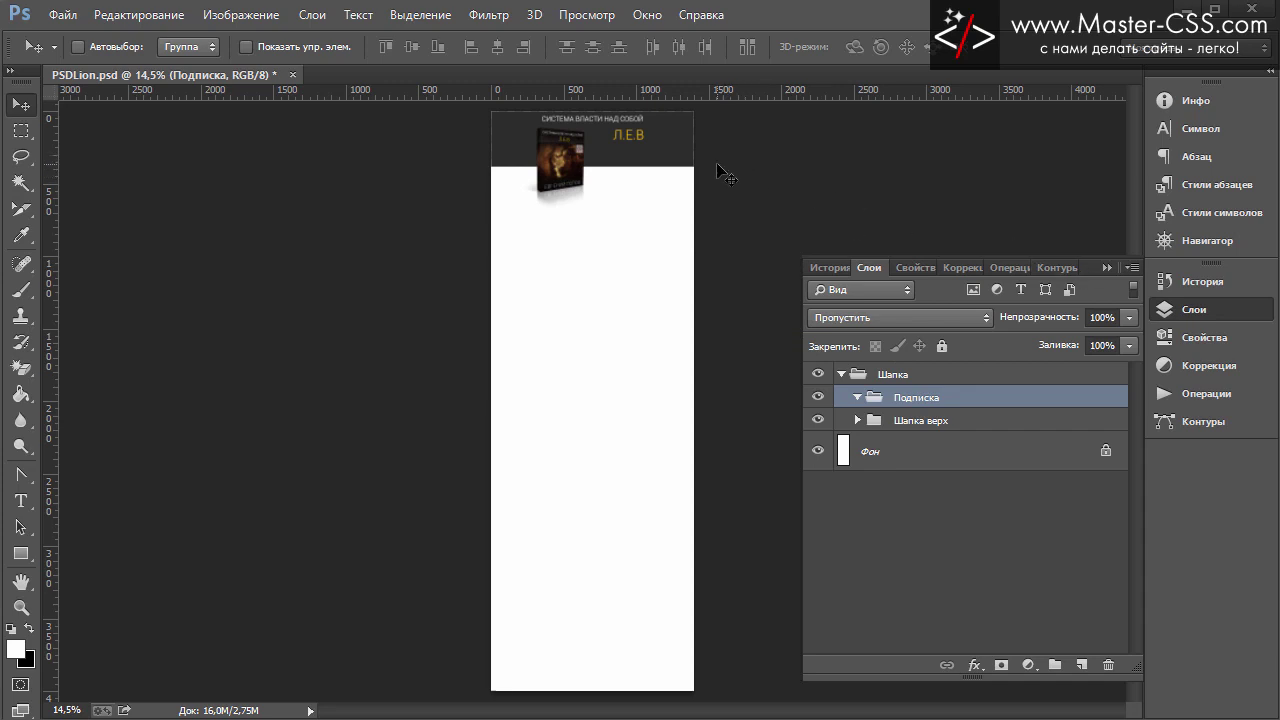
View the header at 100% zoom with the column guides and grid overlay shown
key(ctrl+1)
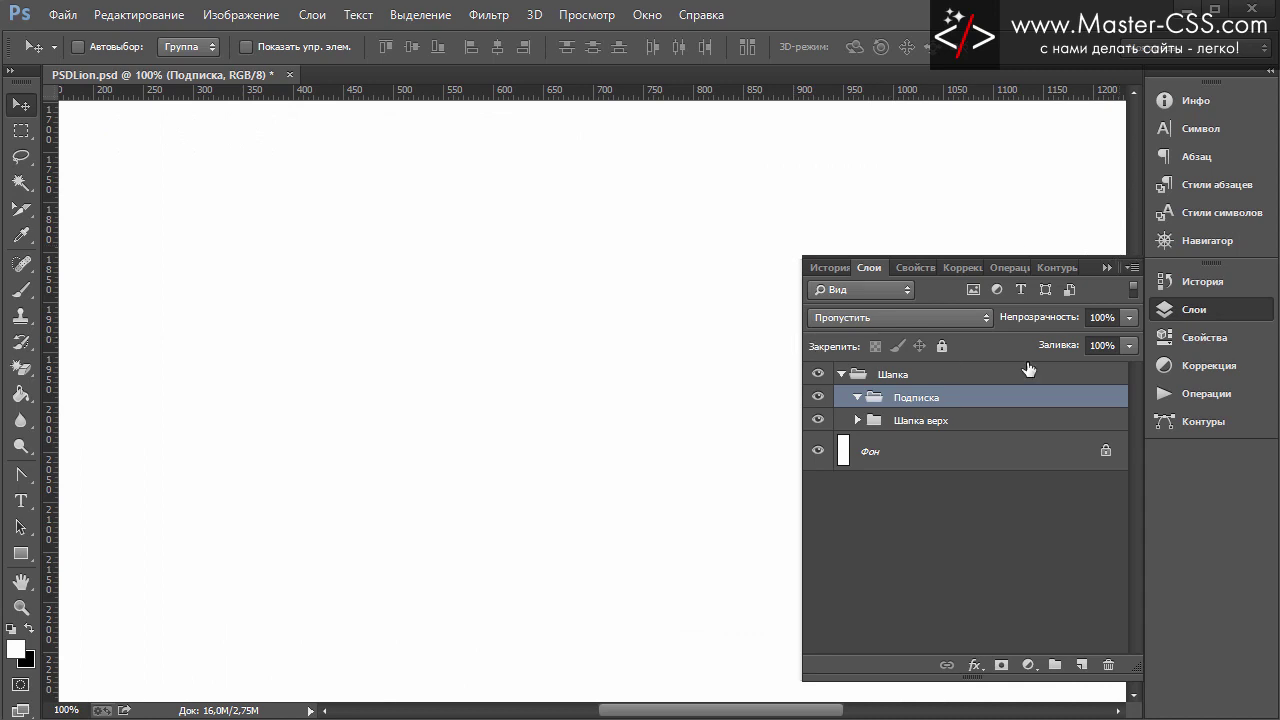
click(1115, 268)
drag(1129, 427, 1138, 202)
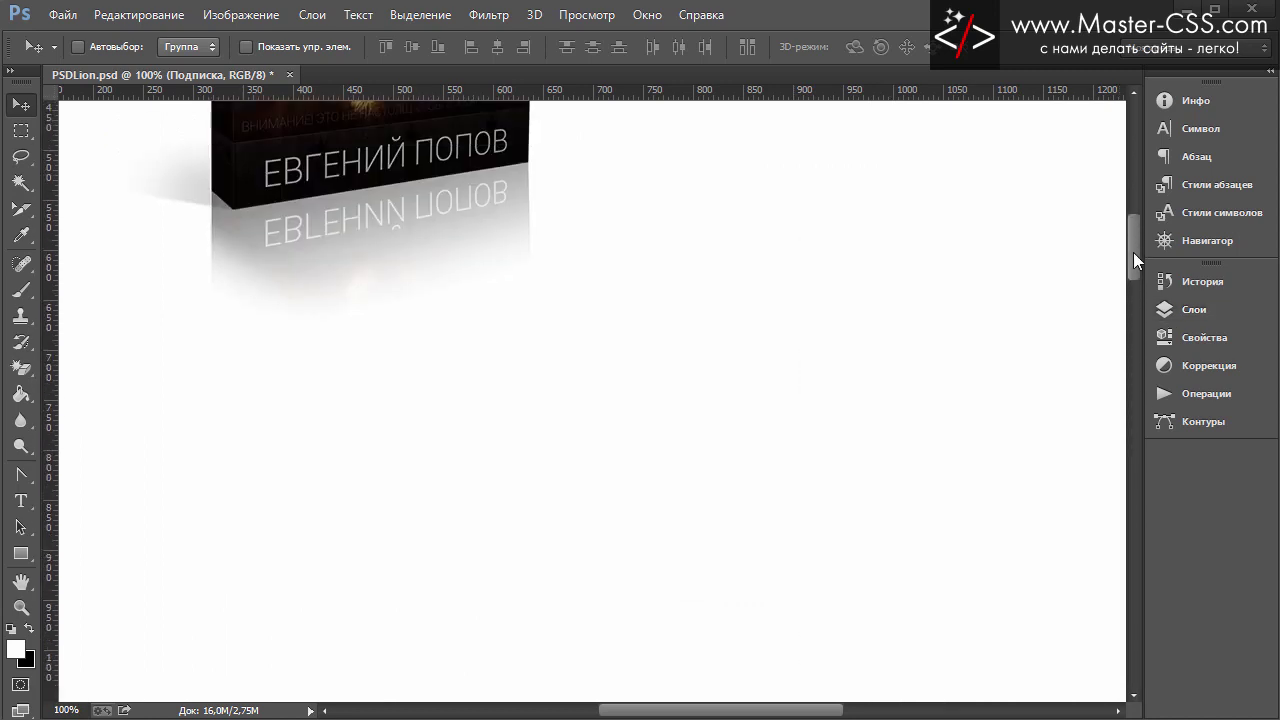
scroll(1145, 205, up, 1)
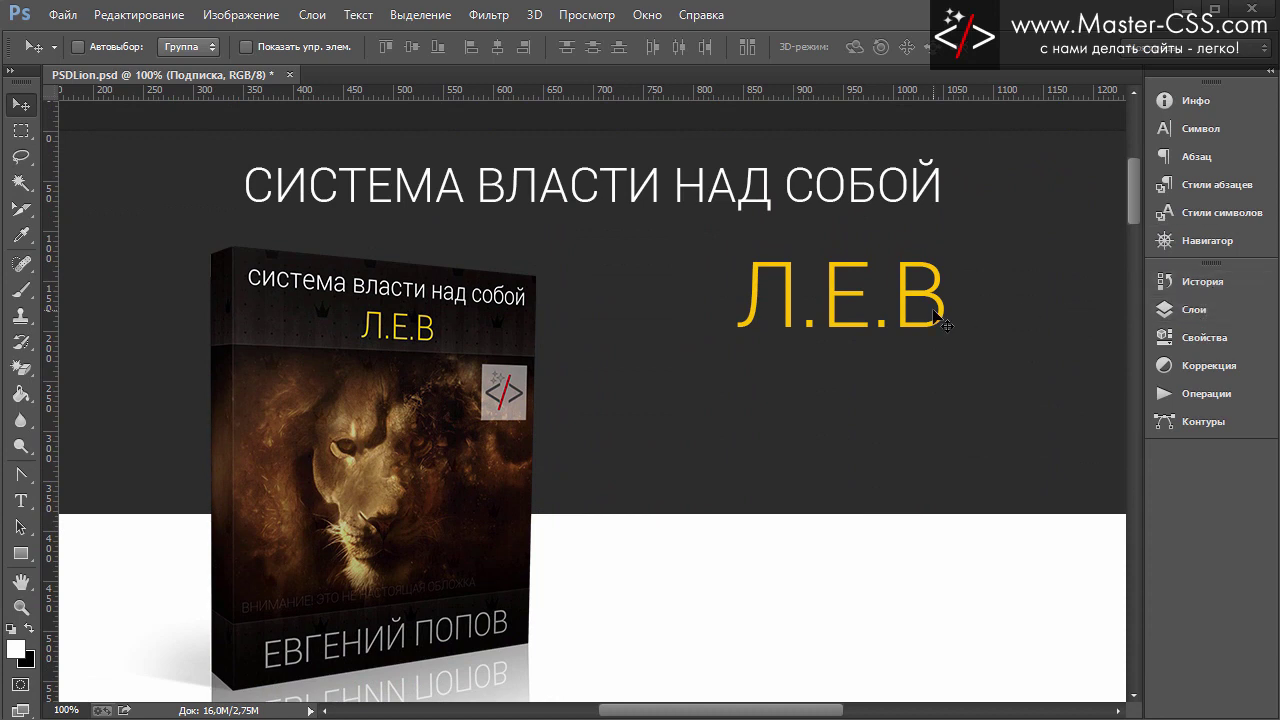
key(ctrl+semicolon)
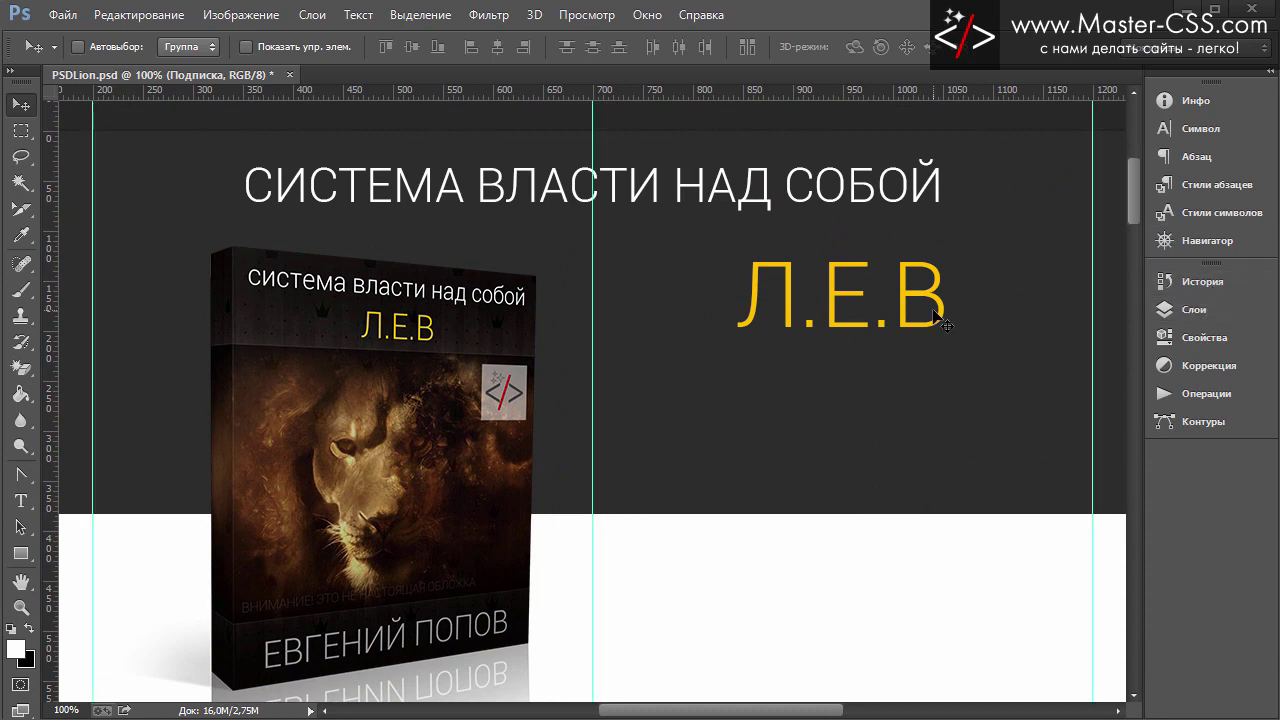
key(ctrl+apostrophe)
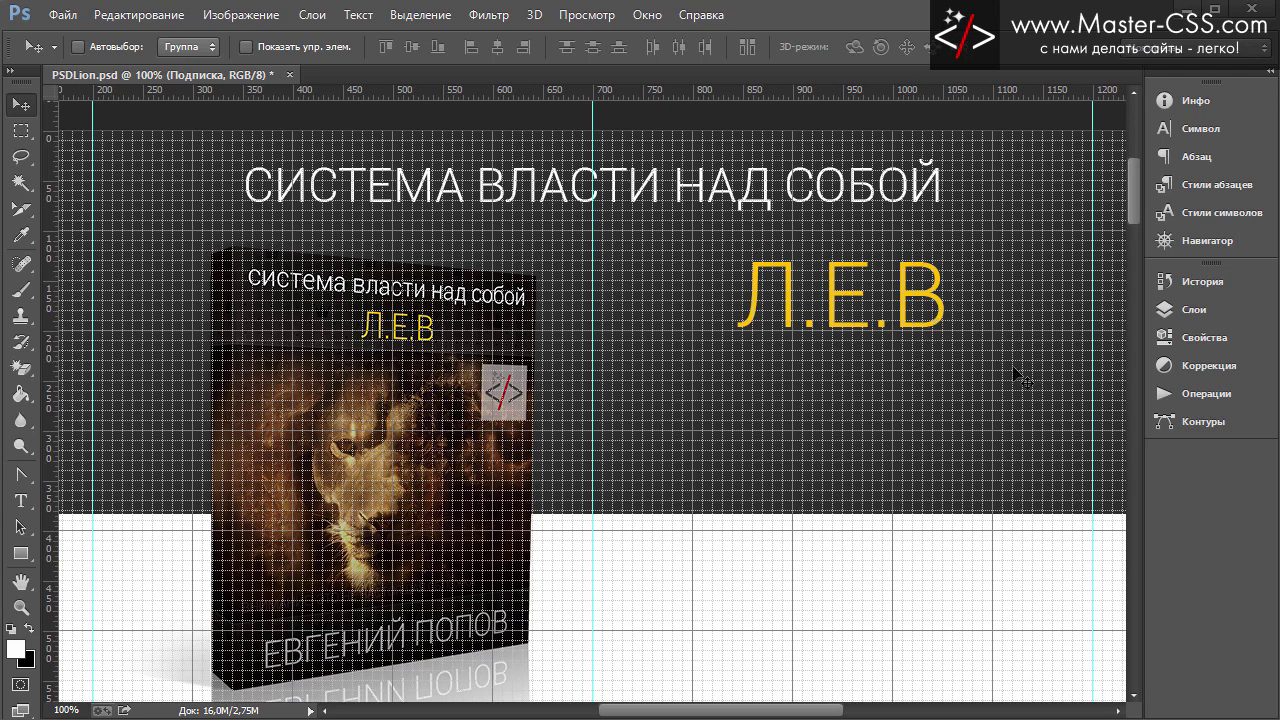
click(1196, 312)
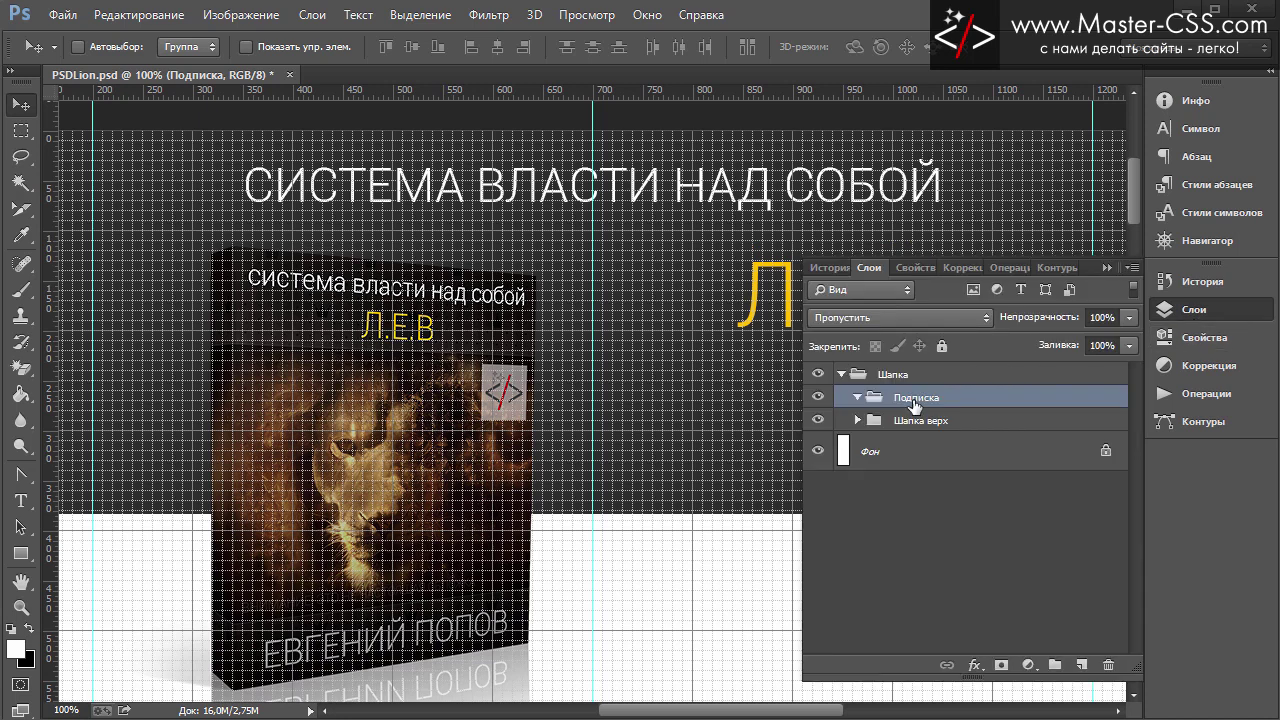
click(1112, 271)
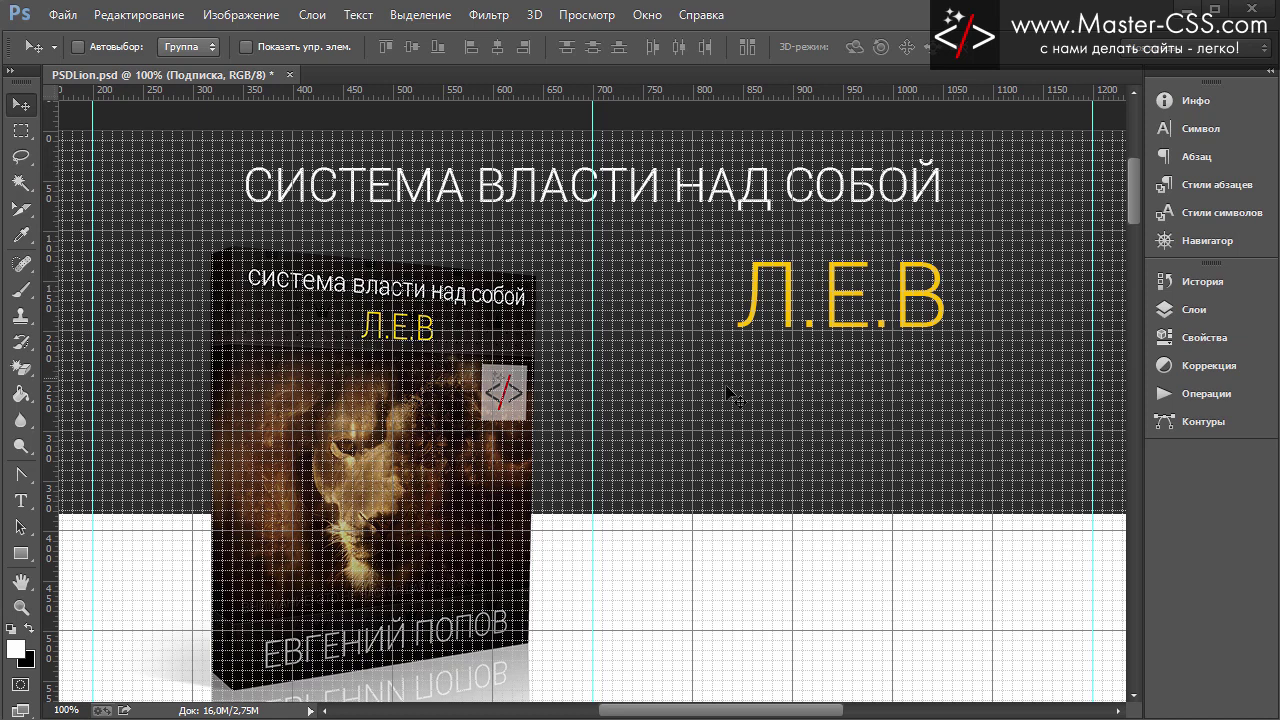
Draw a 460×340 px rectangle right of the book cover and name its layer Фон
click(27, 553)
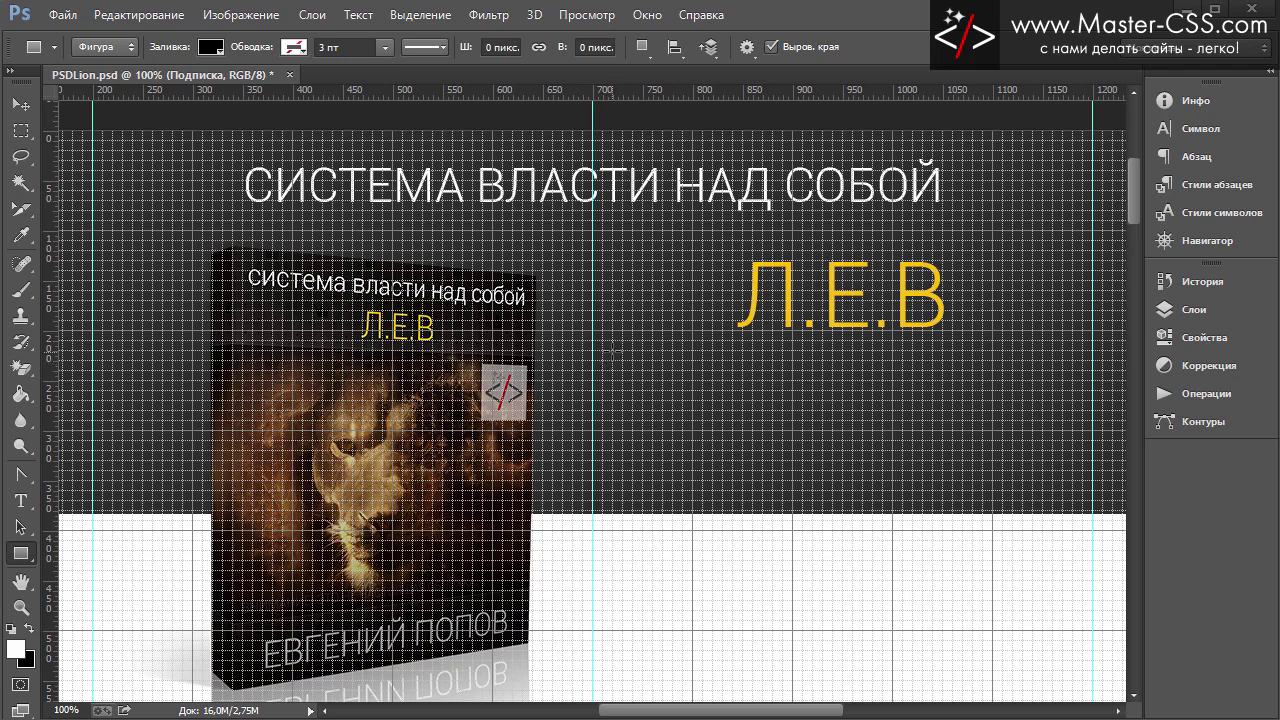
mouse_move(612, 350)
mouse_down()
mouse_move(835, 464)
mouse_move(1074, 482)
mouse_move(1077, 688)
mouse_up()
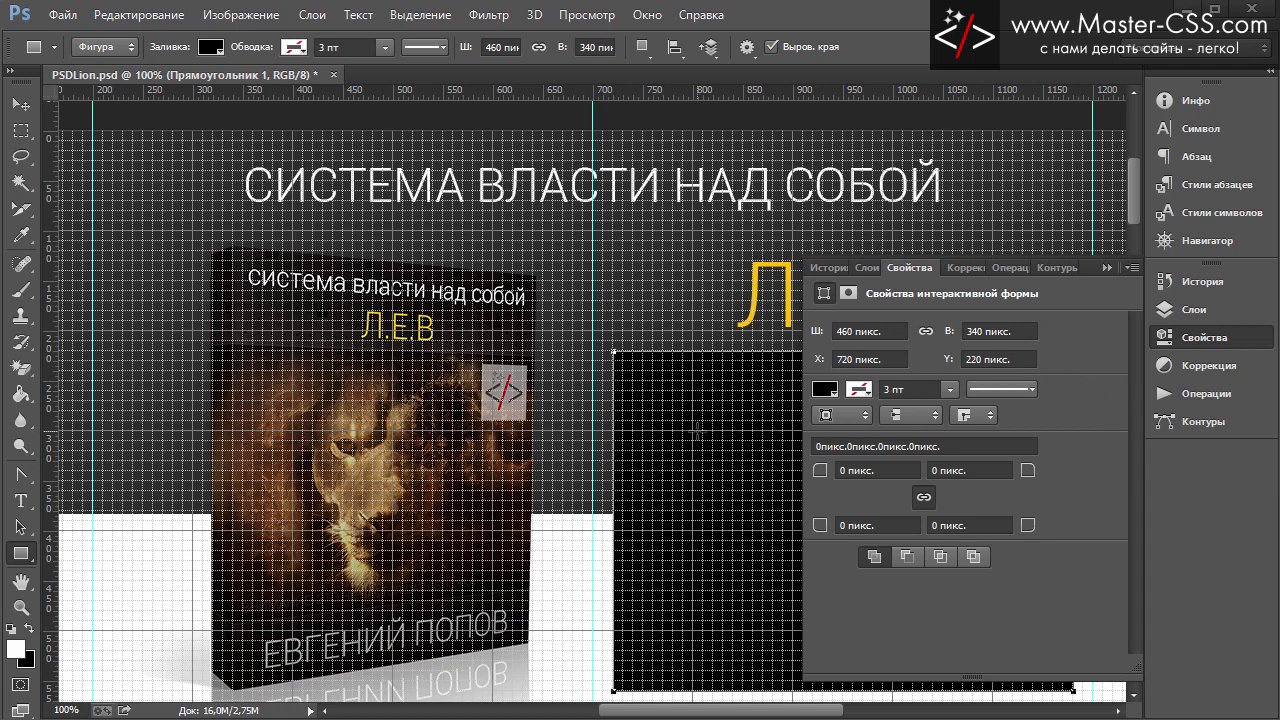
click(860, 267)
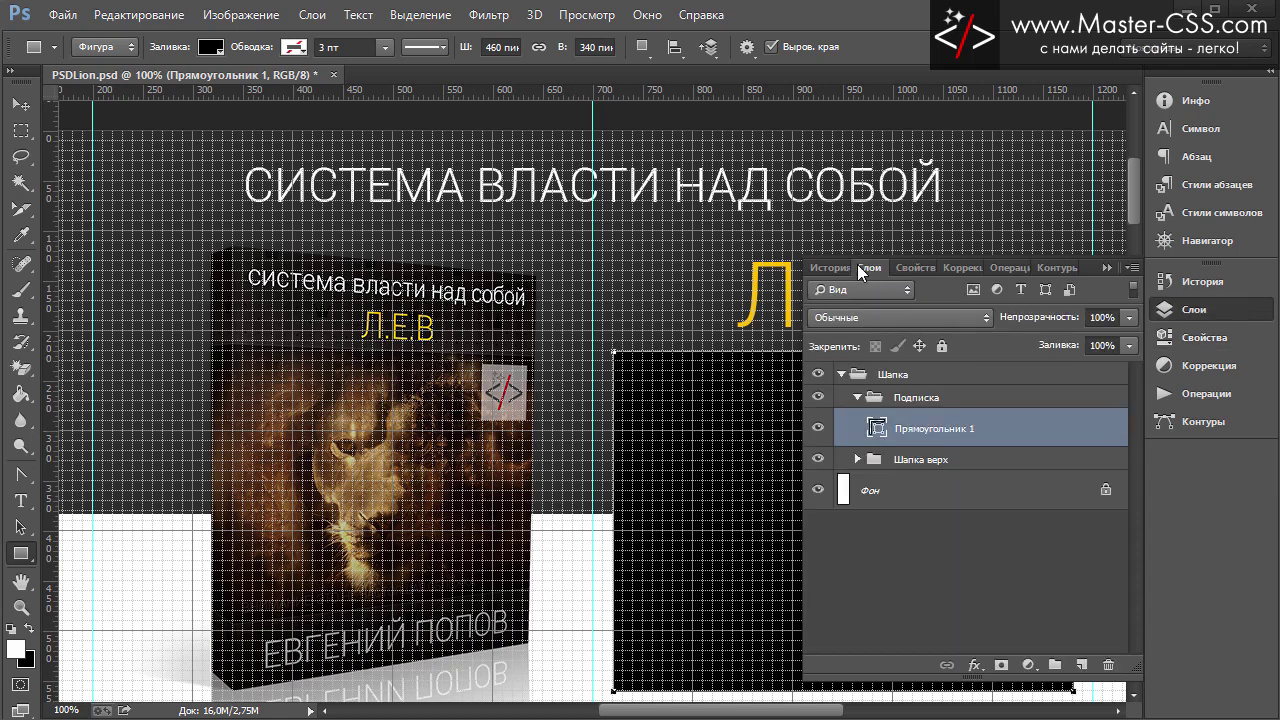
double_click(917, 430)
text(Фон)
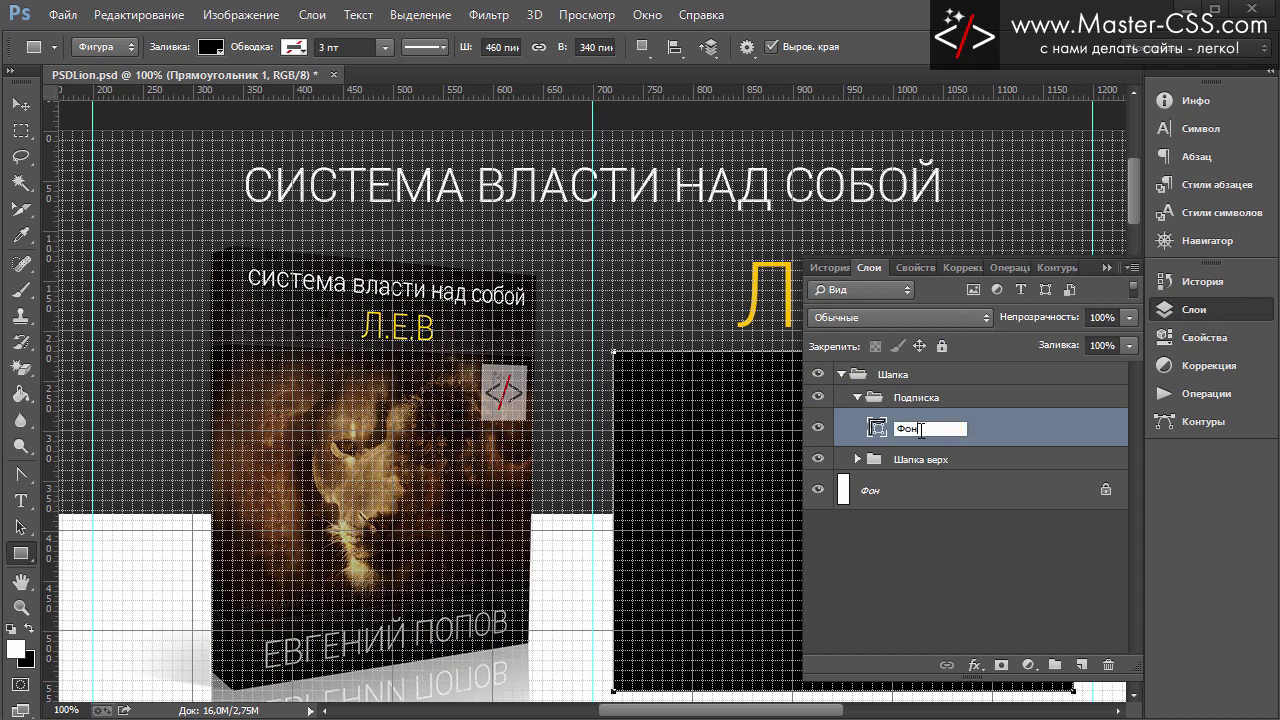
key(Return)
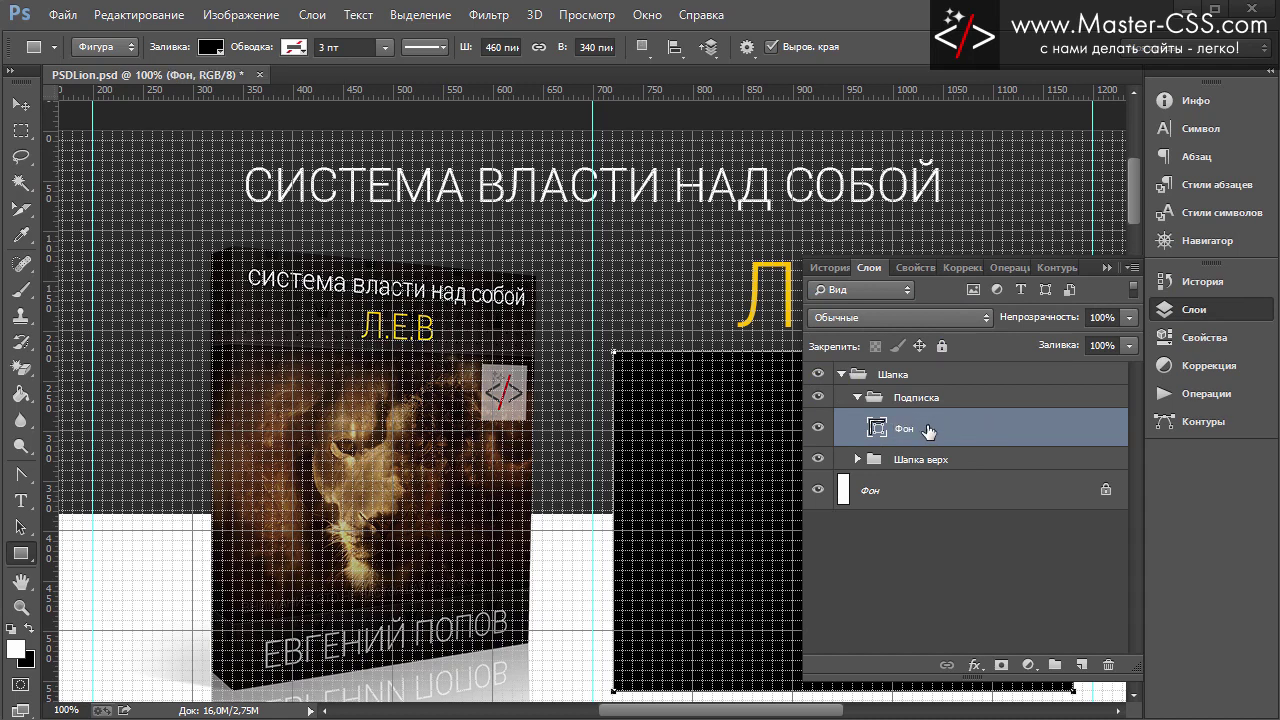
Hide the grid overlay
double_click(1057, 441)
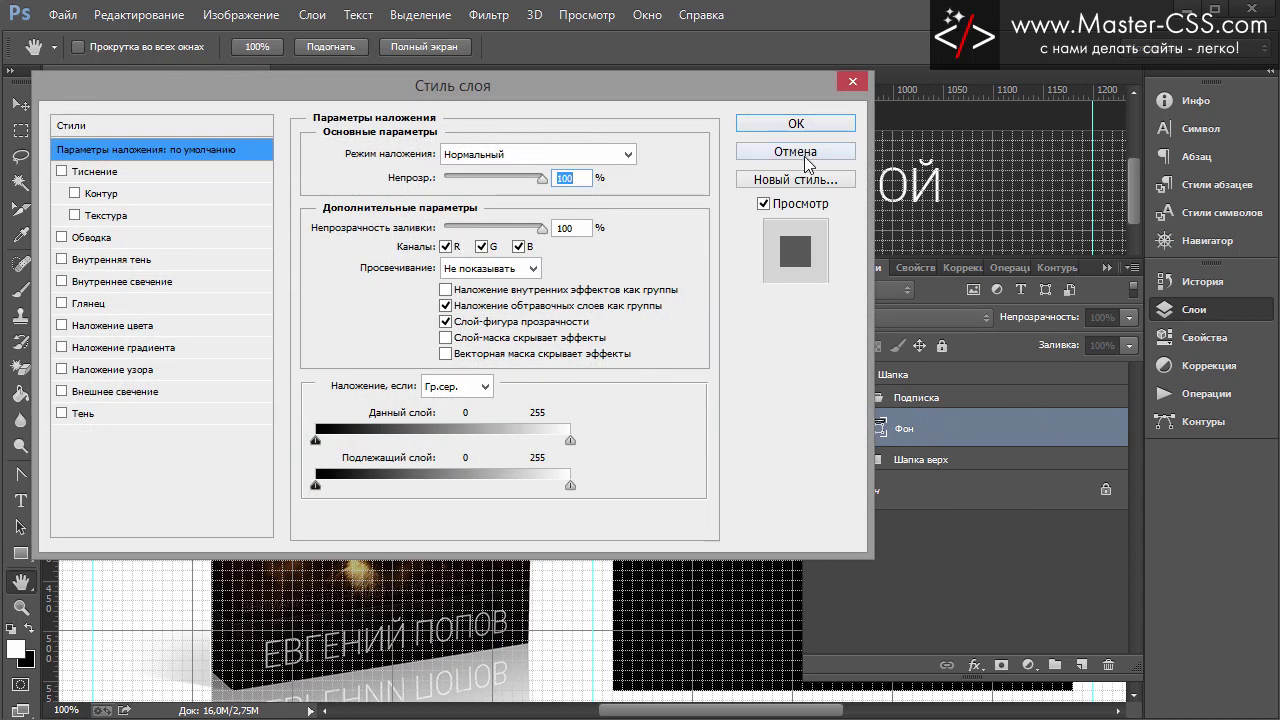
click(805, 155)
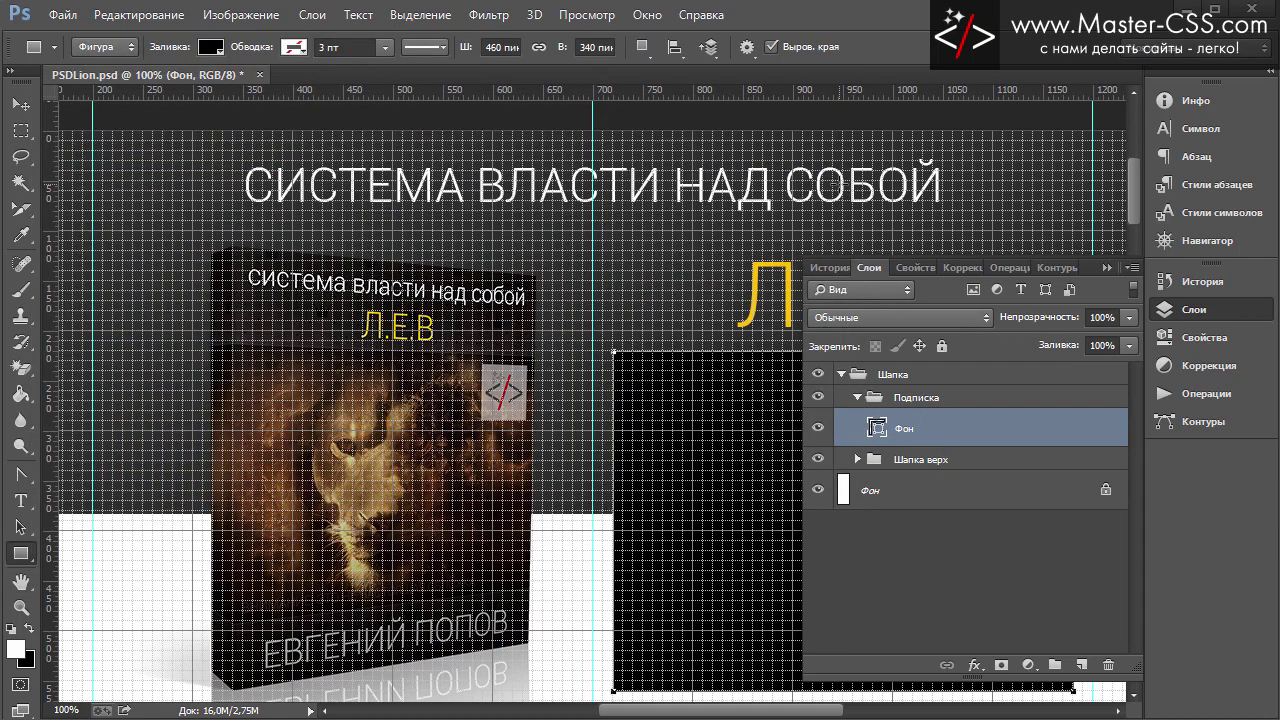
key(ctrl+apostrophe)
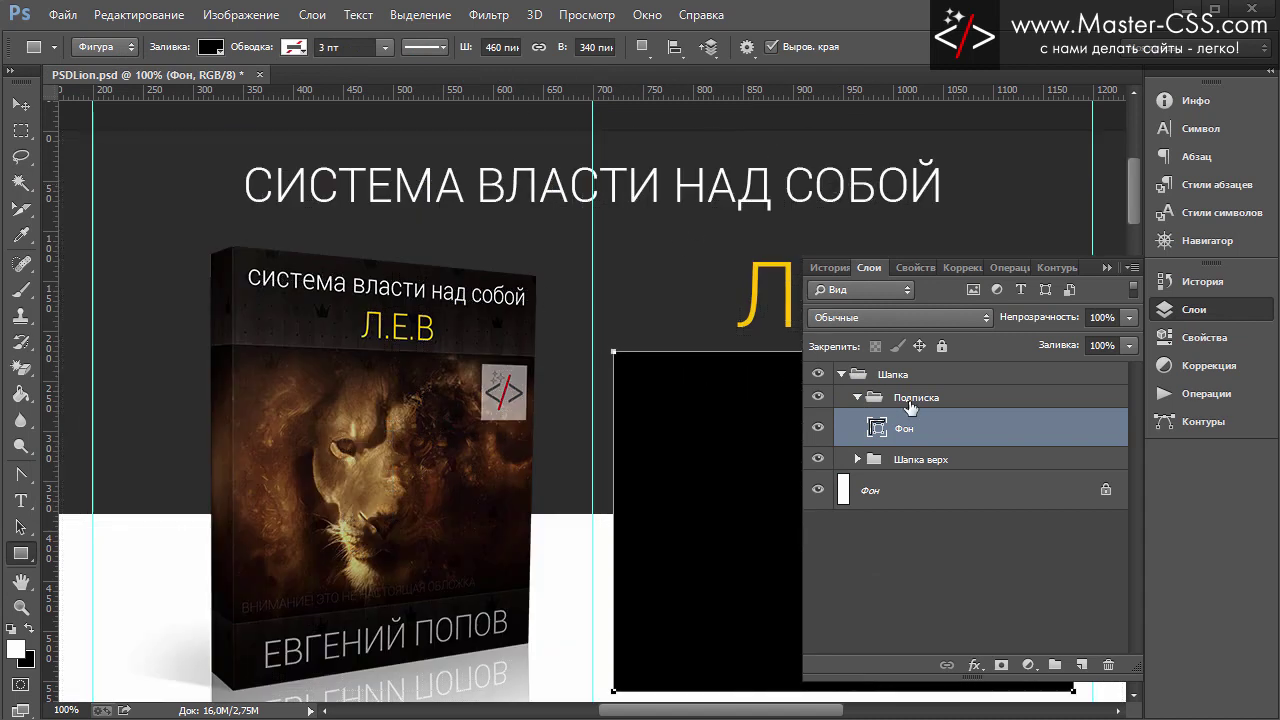
Give Фон a yellow #ffc000 colour overlay sampled from the Л.Е.В lettering
double_click(1080, 434)
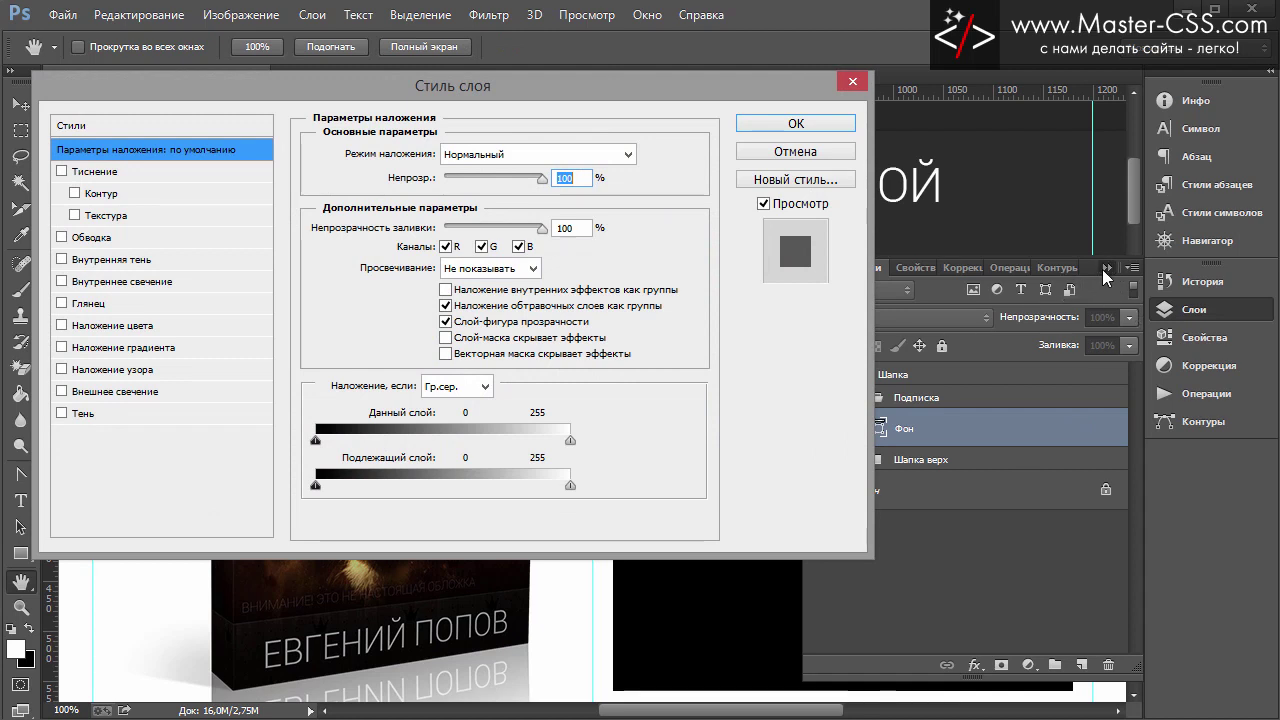
click(1106, 267)
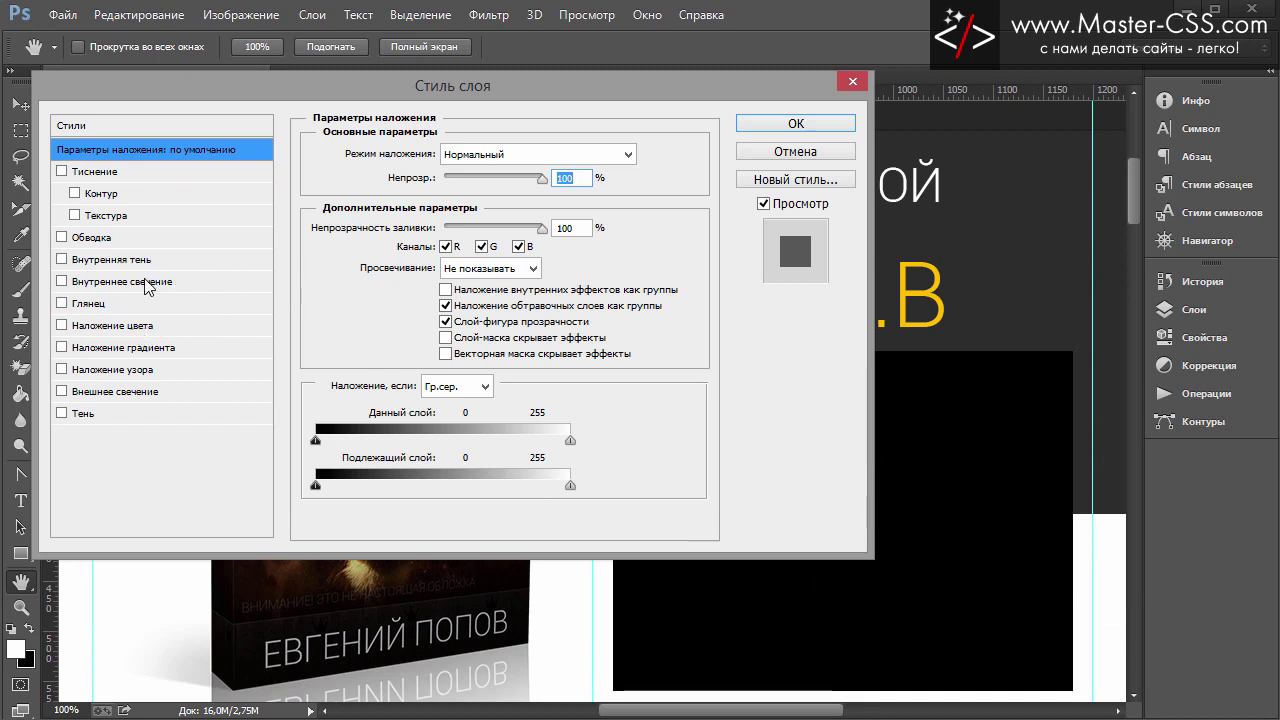
click(119, 331)
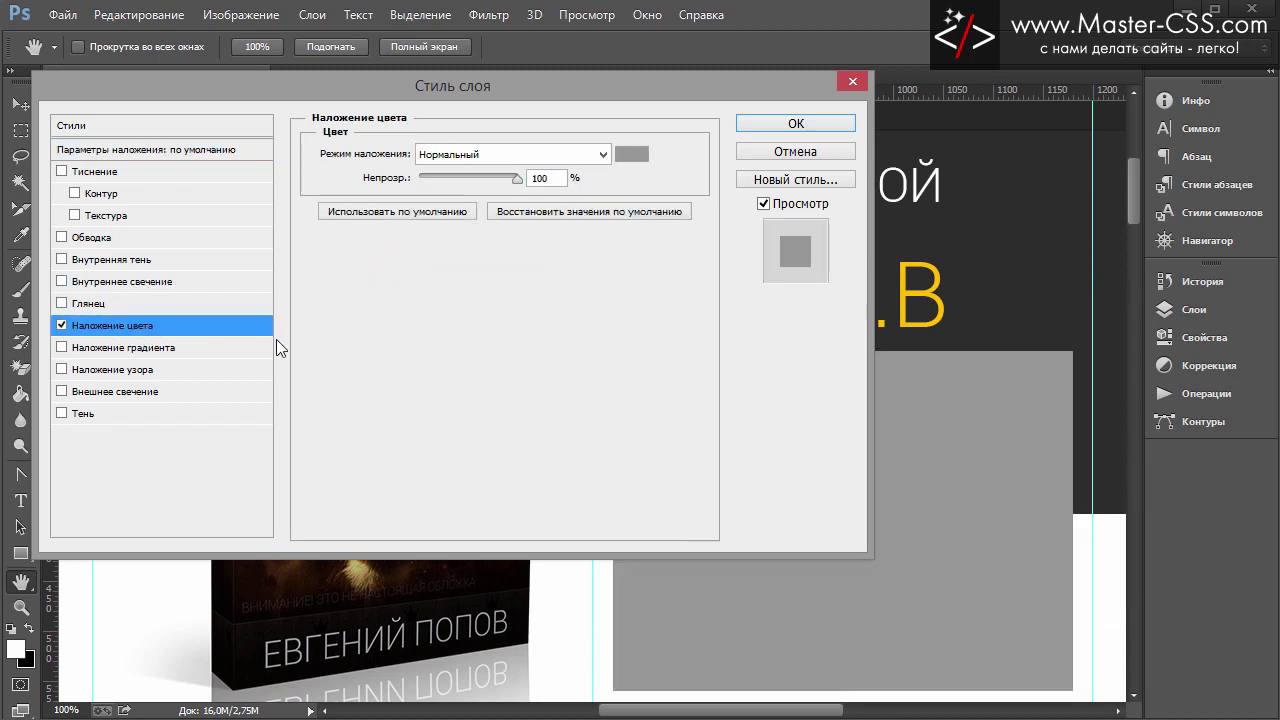
click(629, 155)
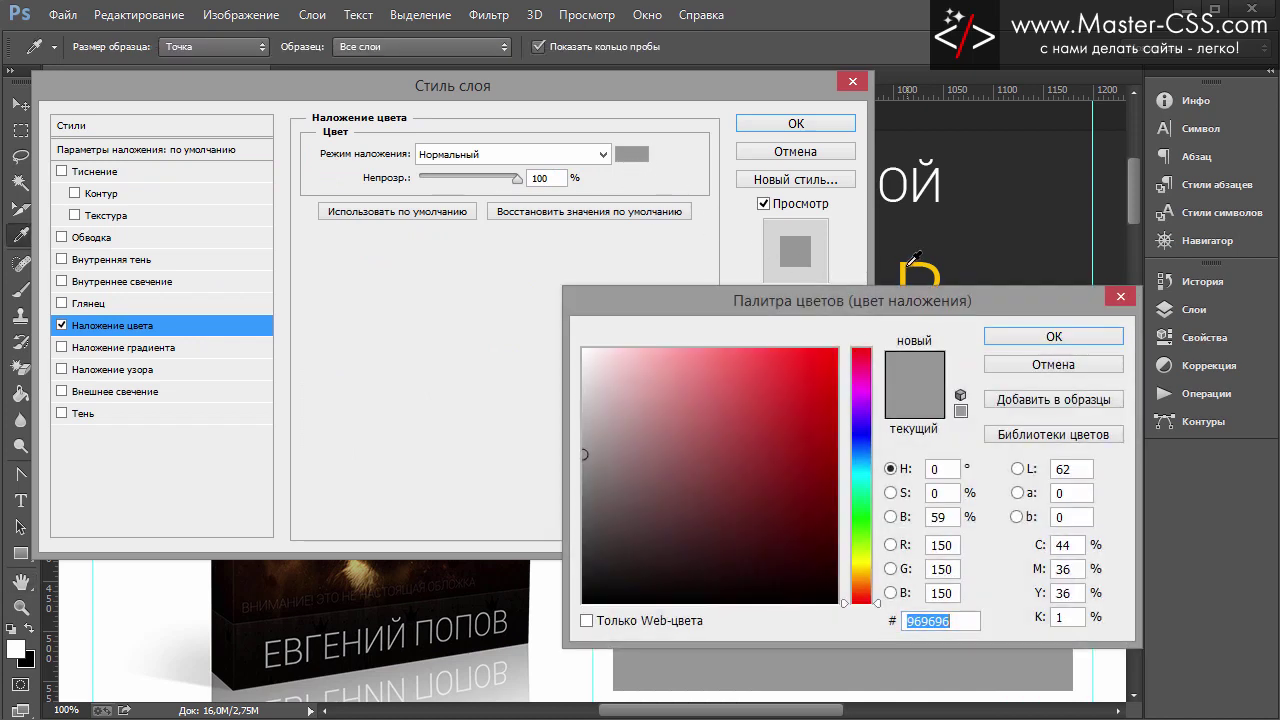
click(906, 265)
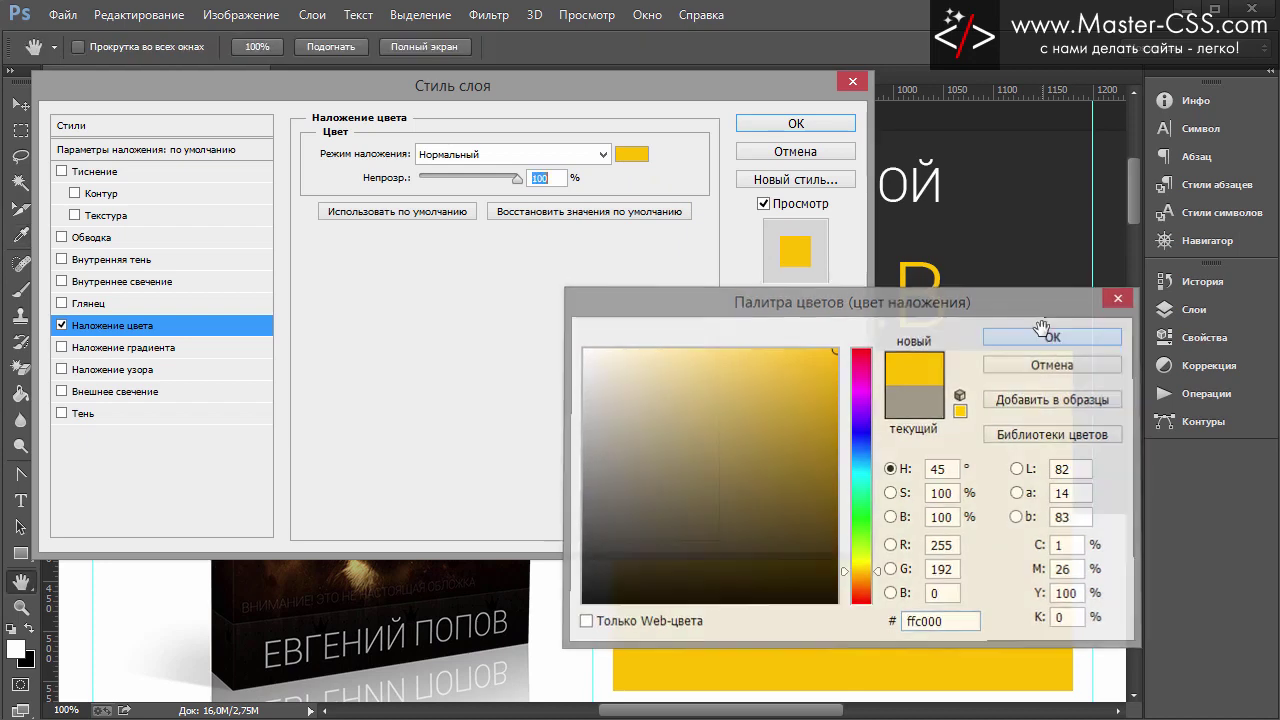
click(1054, 336)
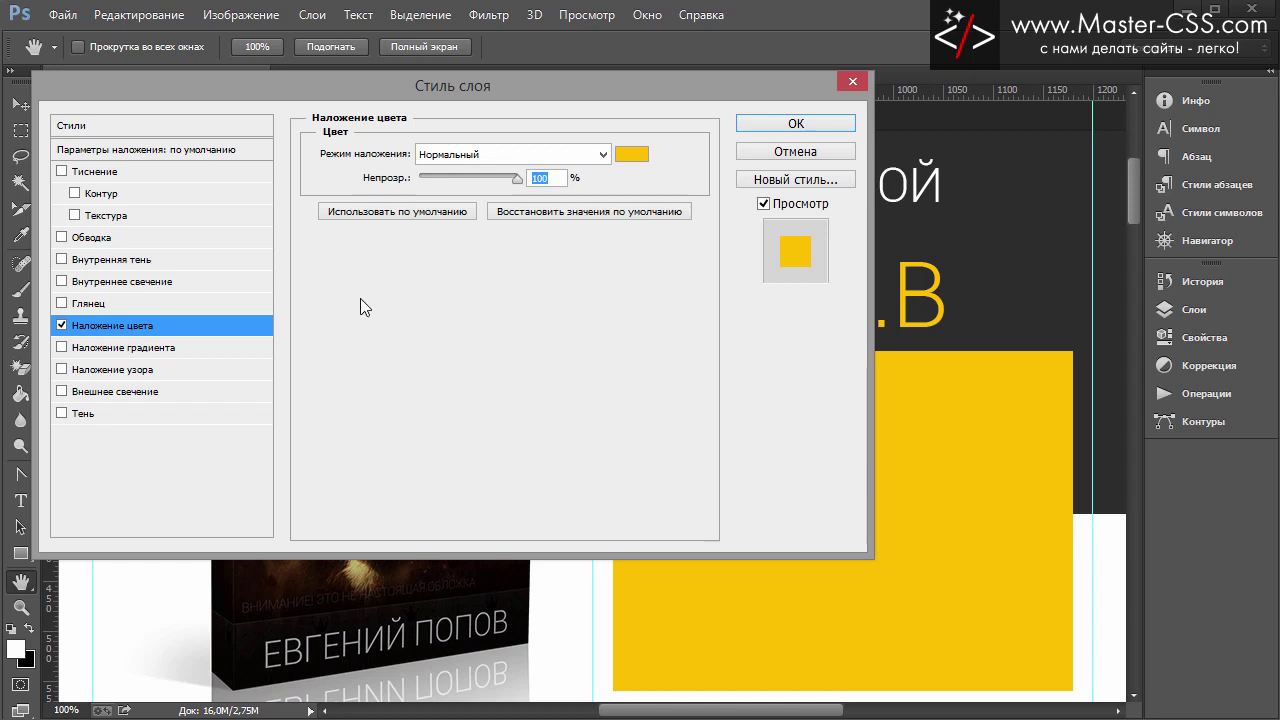
Add a 5 px stroke positioned inside the yellow box's edge
click(62, 237)
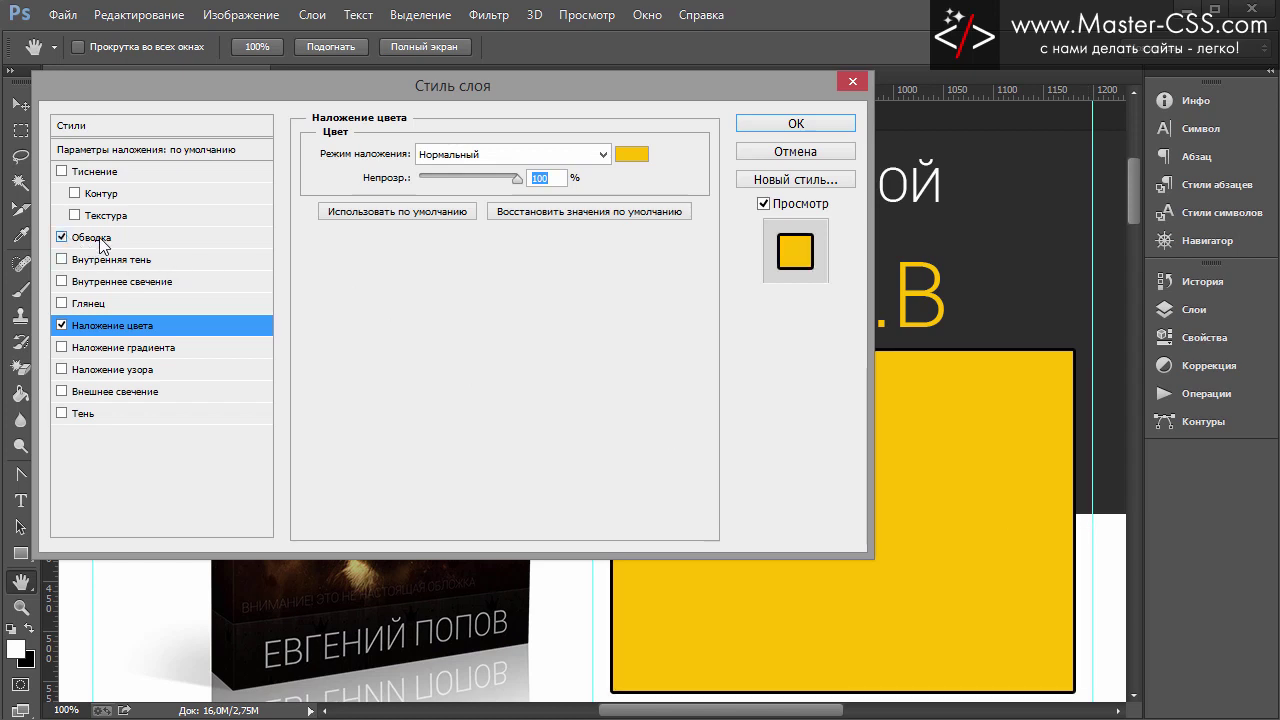
click(95, 237)
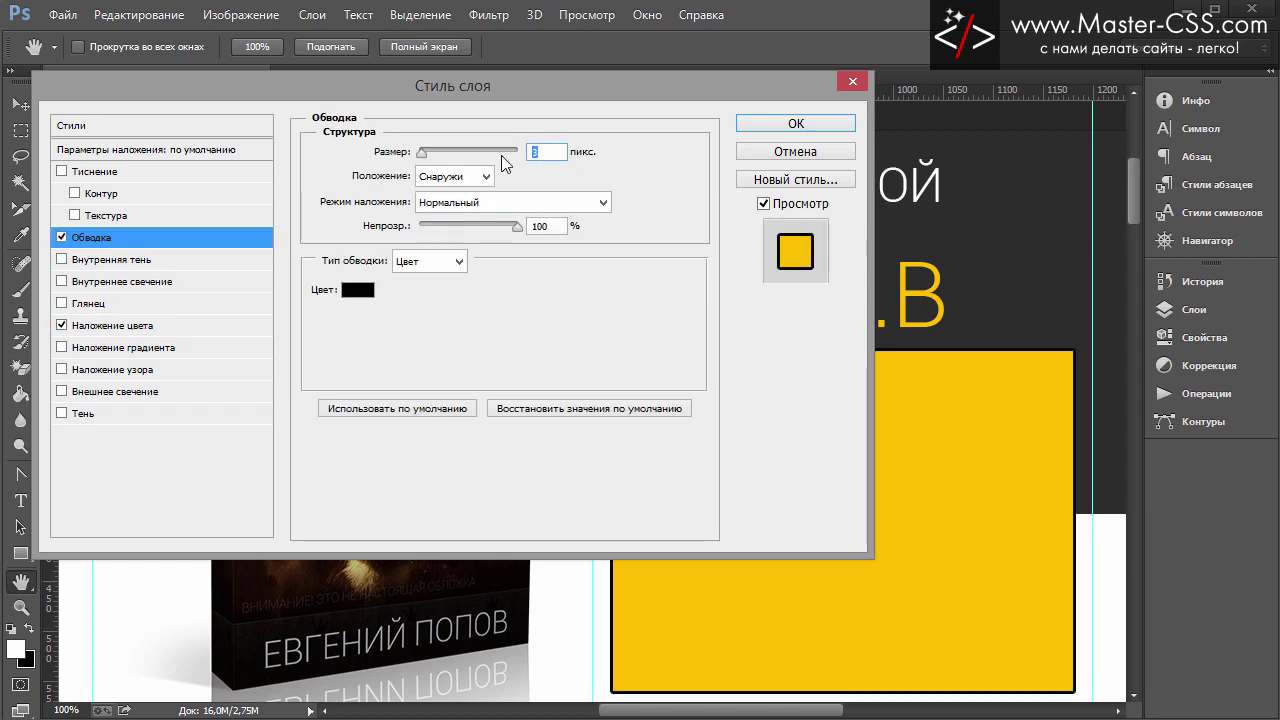
text(10)
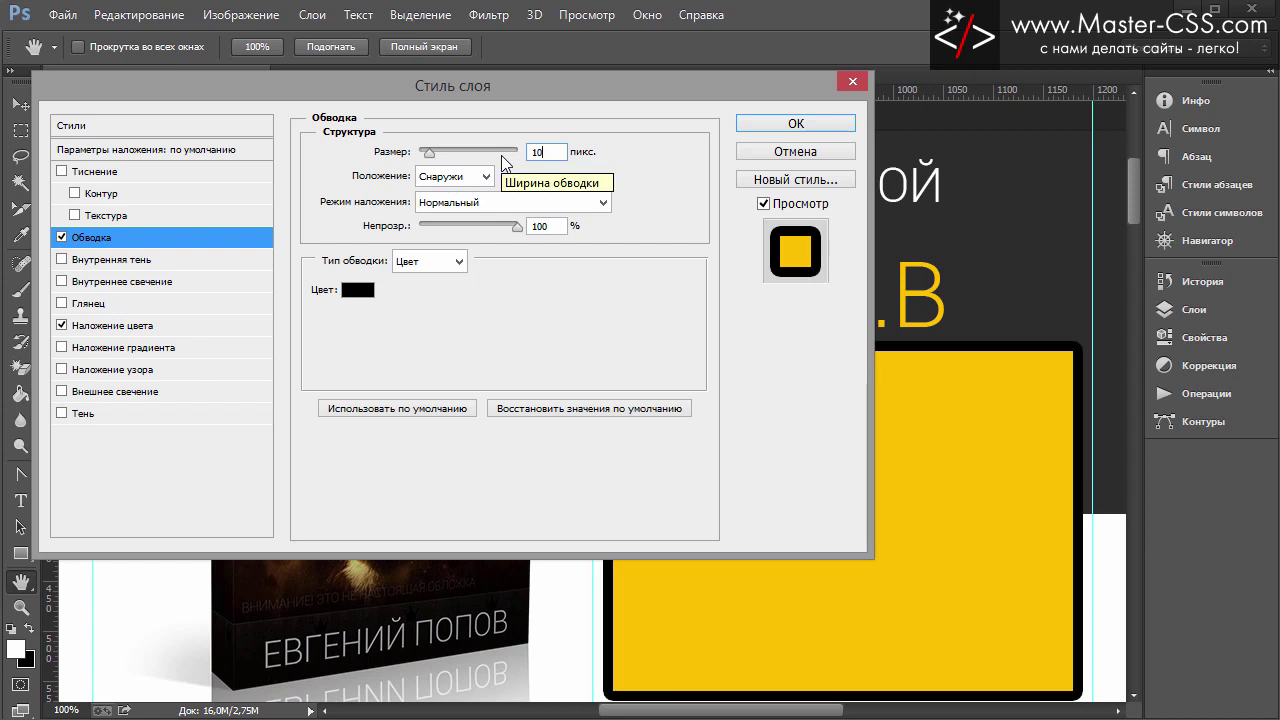
key(BackSpace)
text(5)
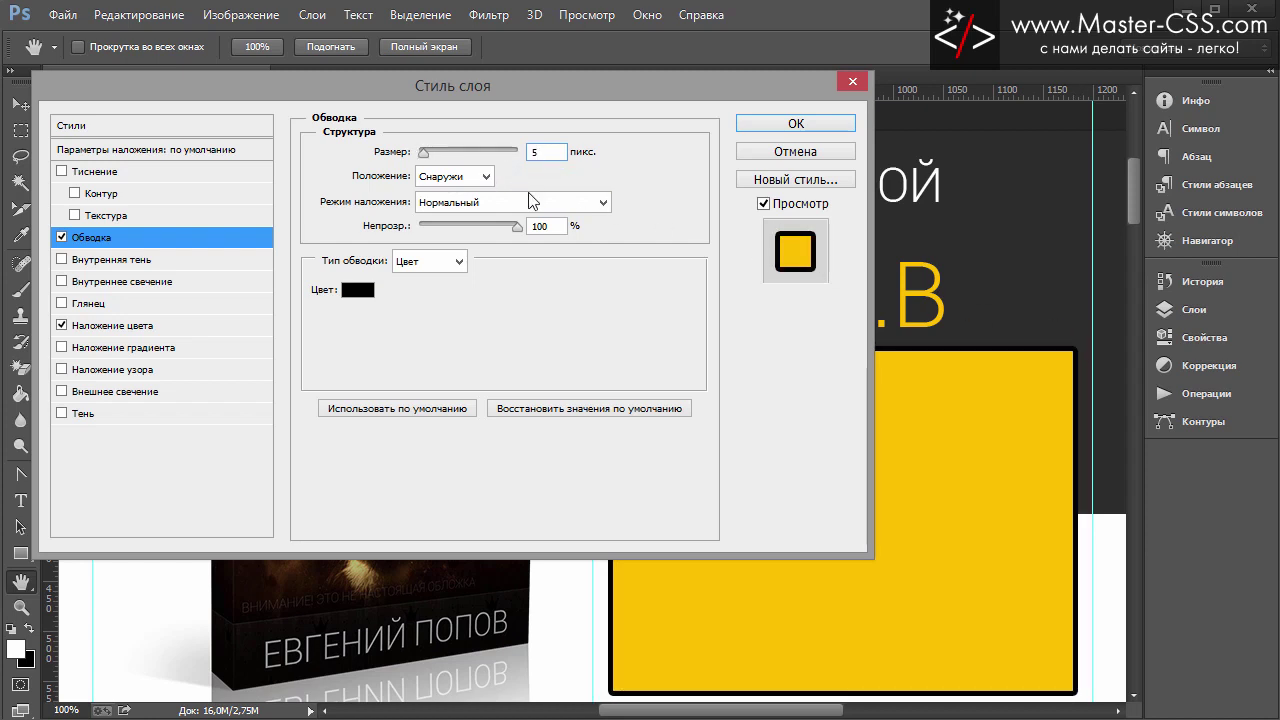
click(484, 176)
click(467, 211)
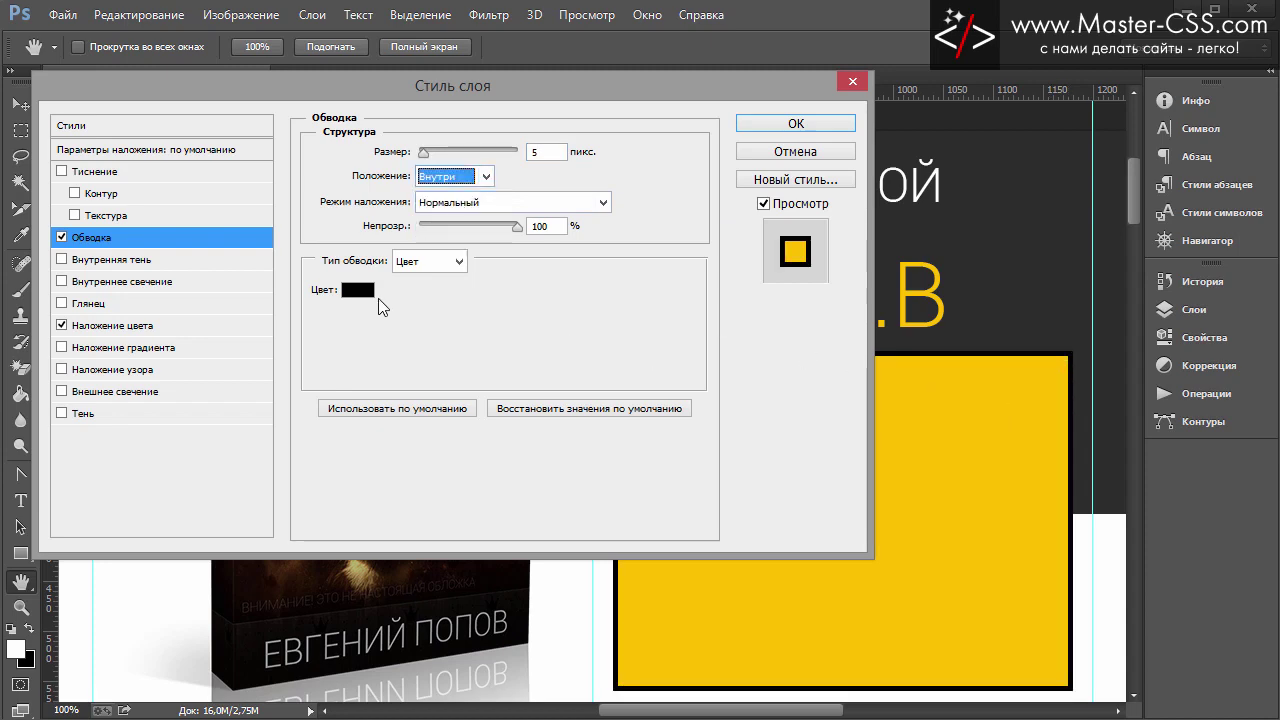
Make the stroke white (#ffffff) at 50% opacity
click(360, 290)
drag(592, 360, 583, 349)
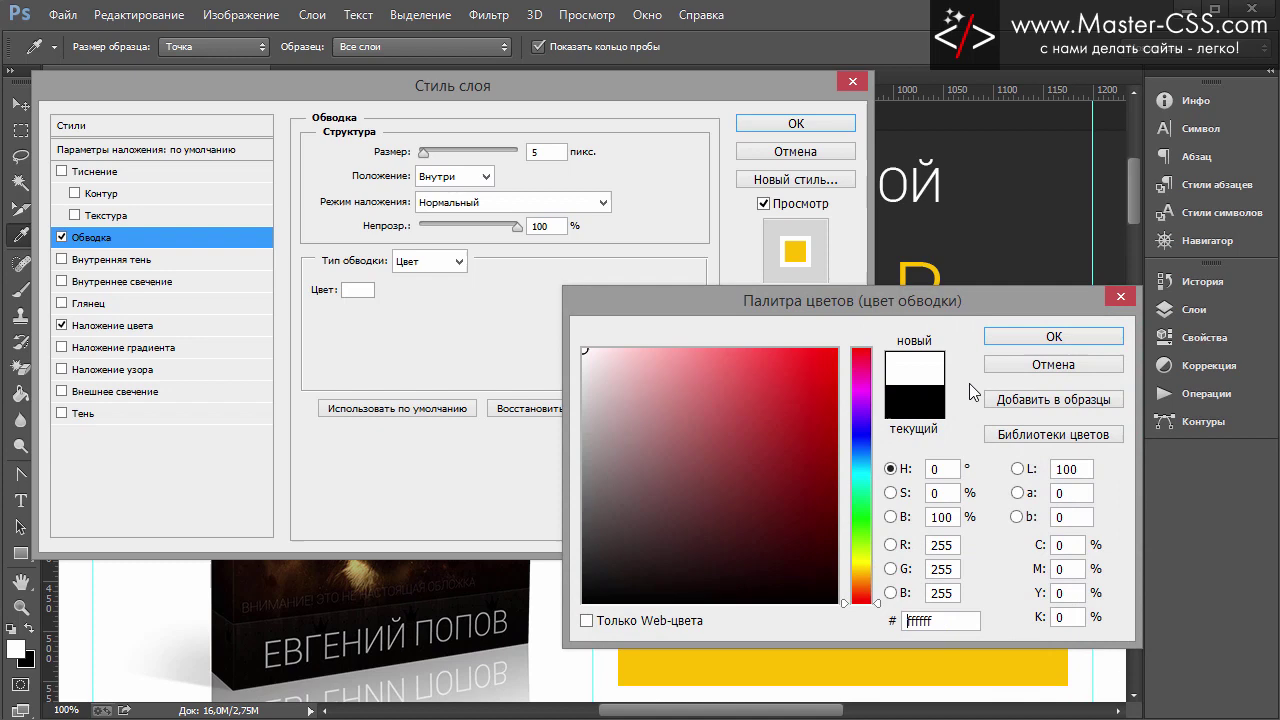
click(1022, 340)
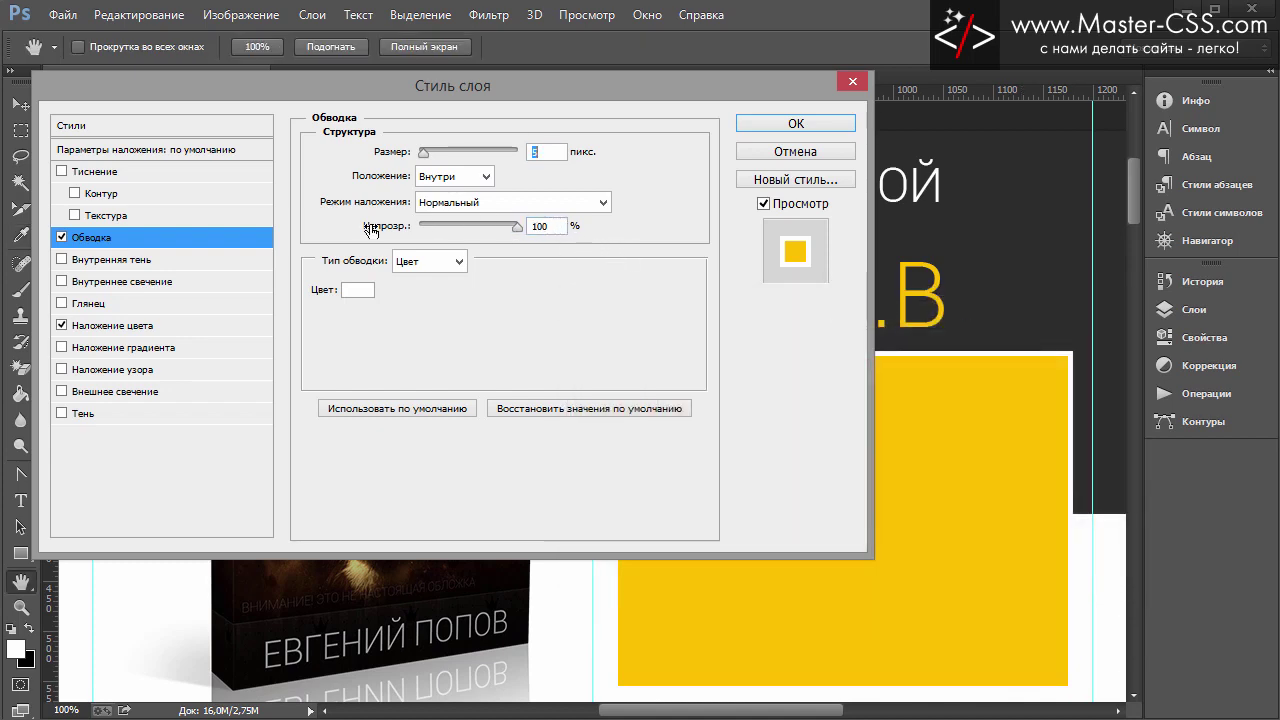
double_click(541, 226)
text(50)
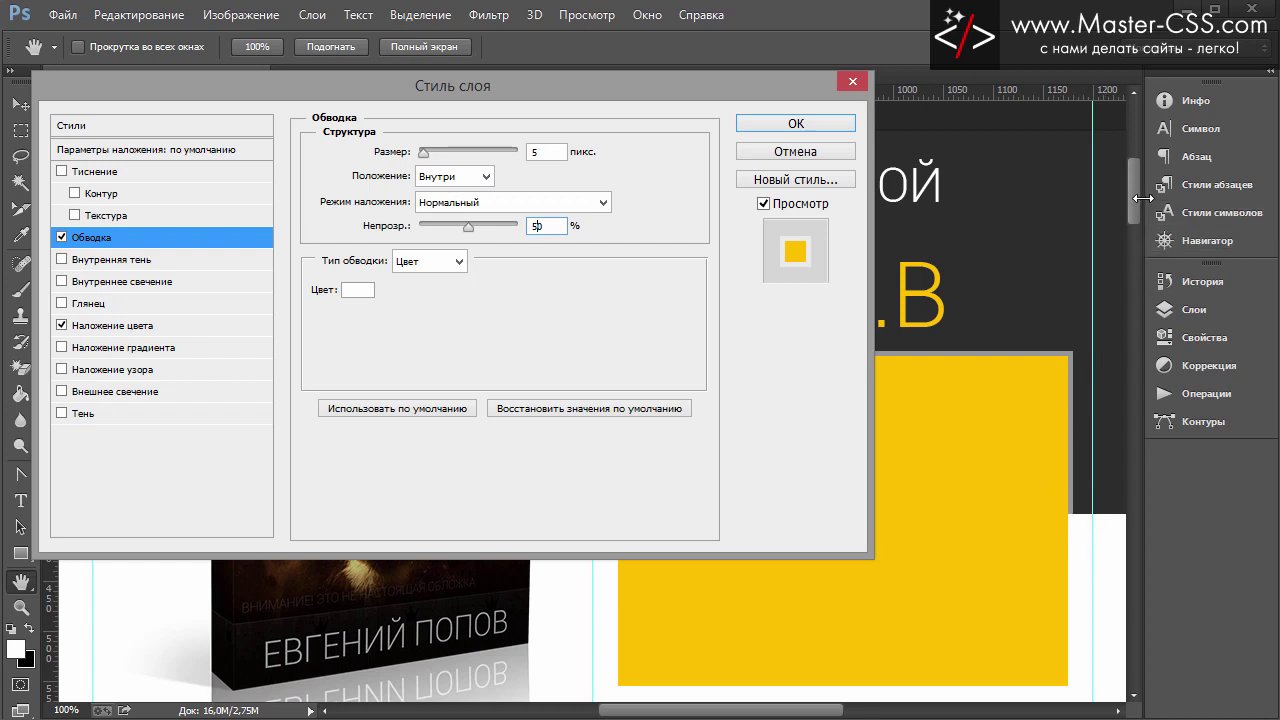
drag(1137, 197, 1138, 225)
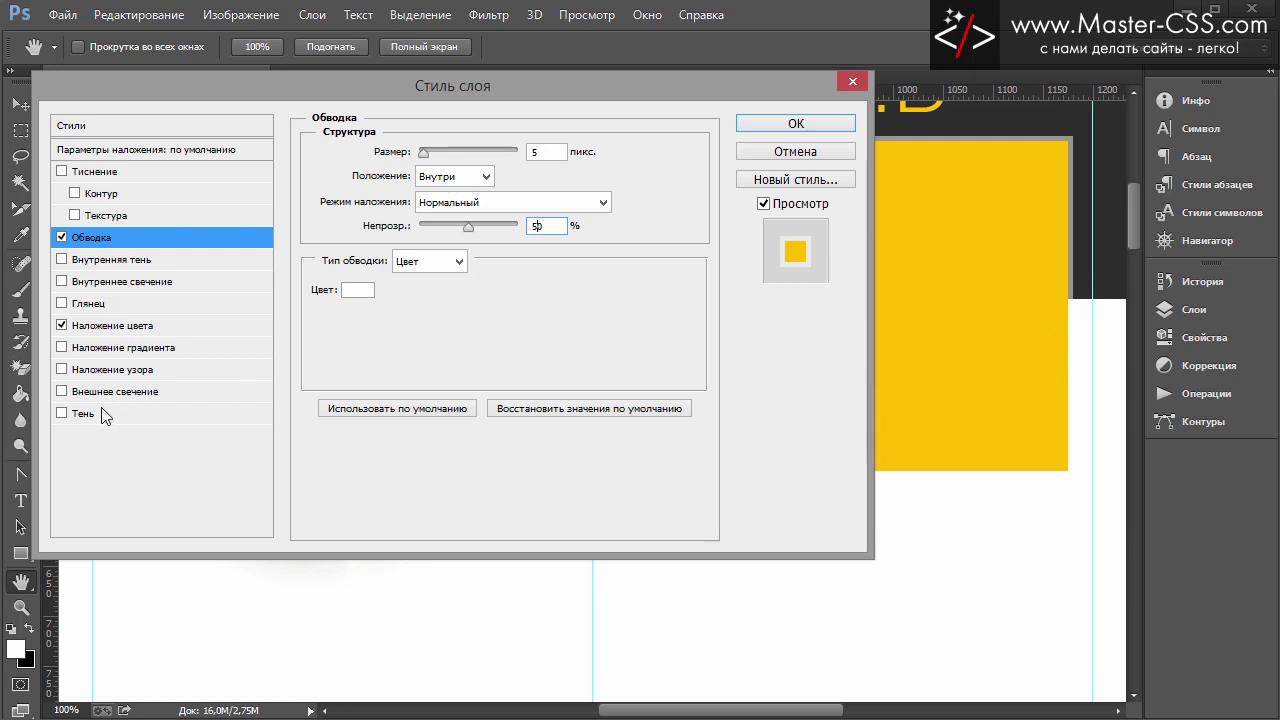
Add a drop shadow to Фон with 50% opacity, 1 px distance and 3 px size
click(78, 417)
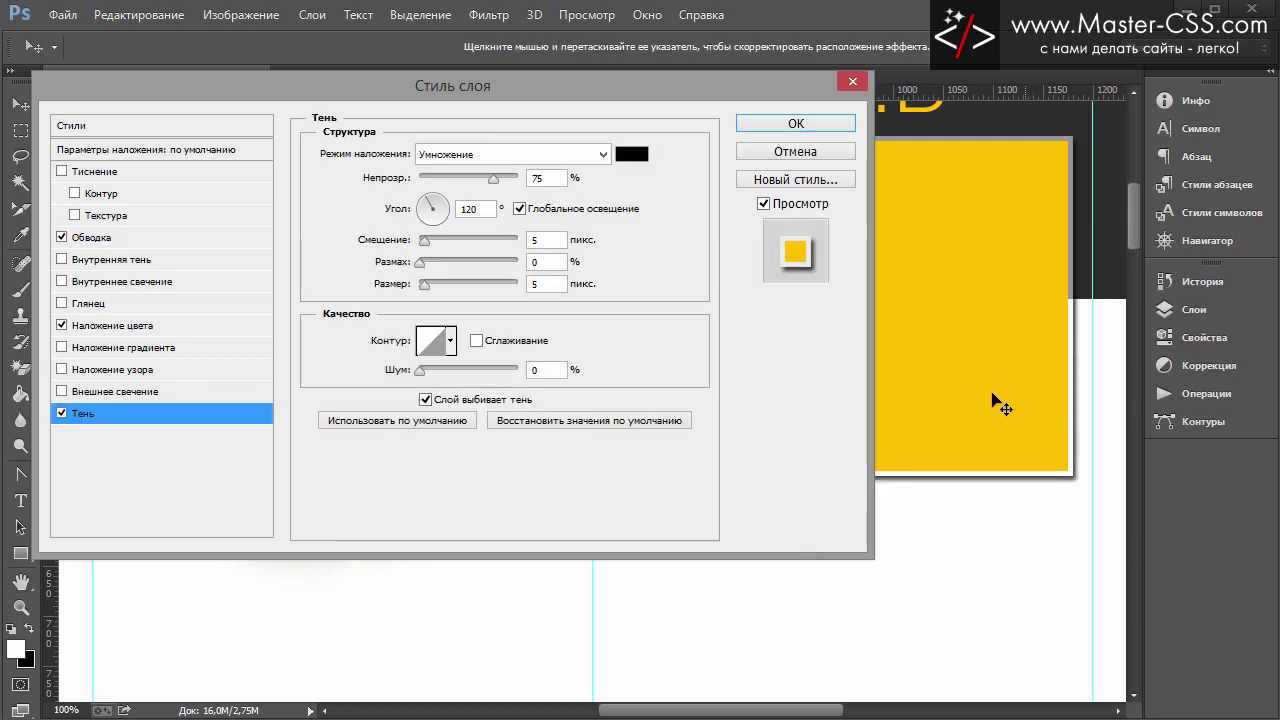
double_click(528, 178)
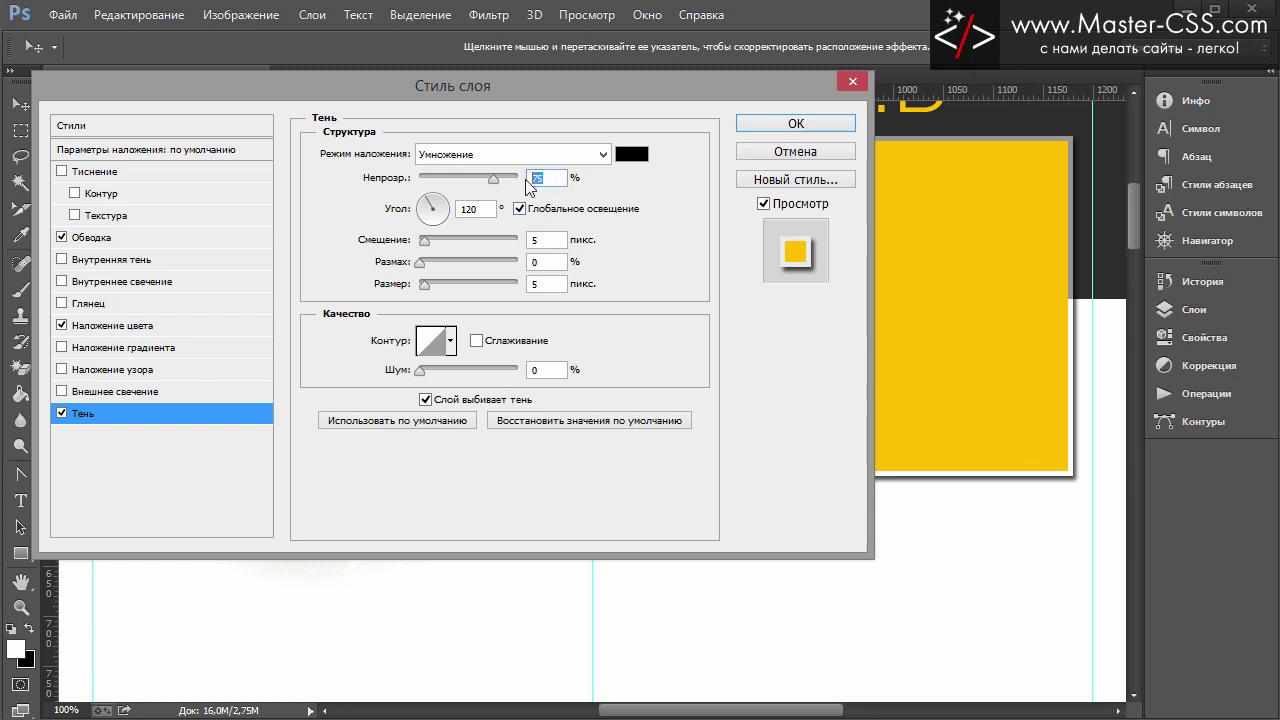
text(50)
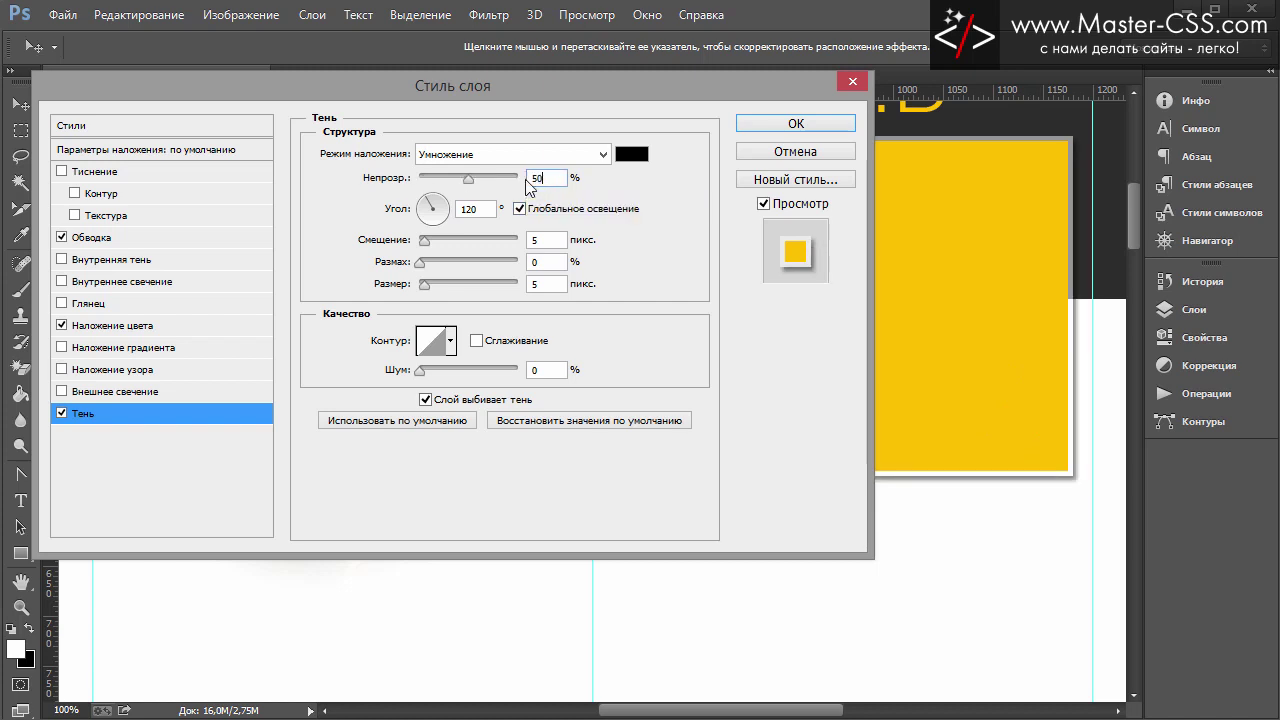
drag(427, 241, 421, 250)
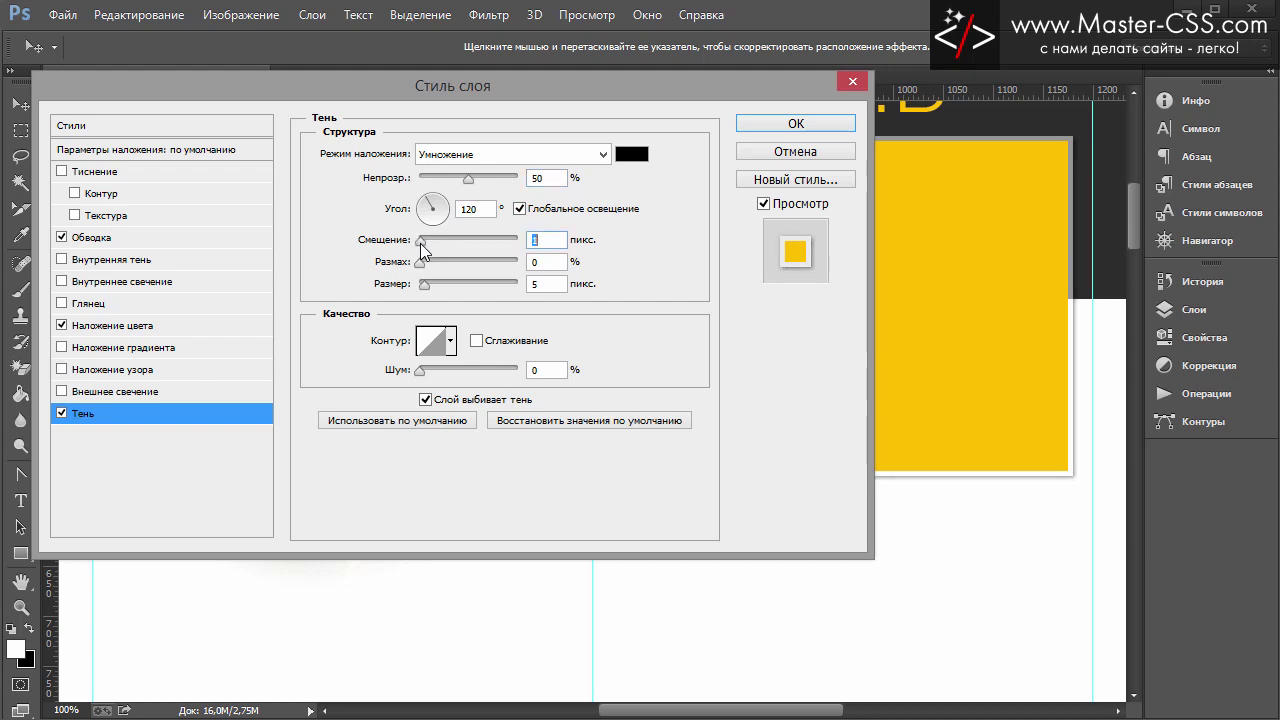
click(527, 285)
text(3)
drag(612, 80, 476, 324)
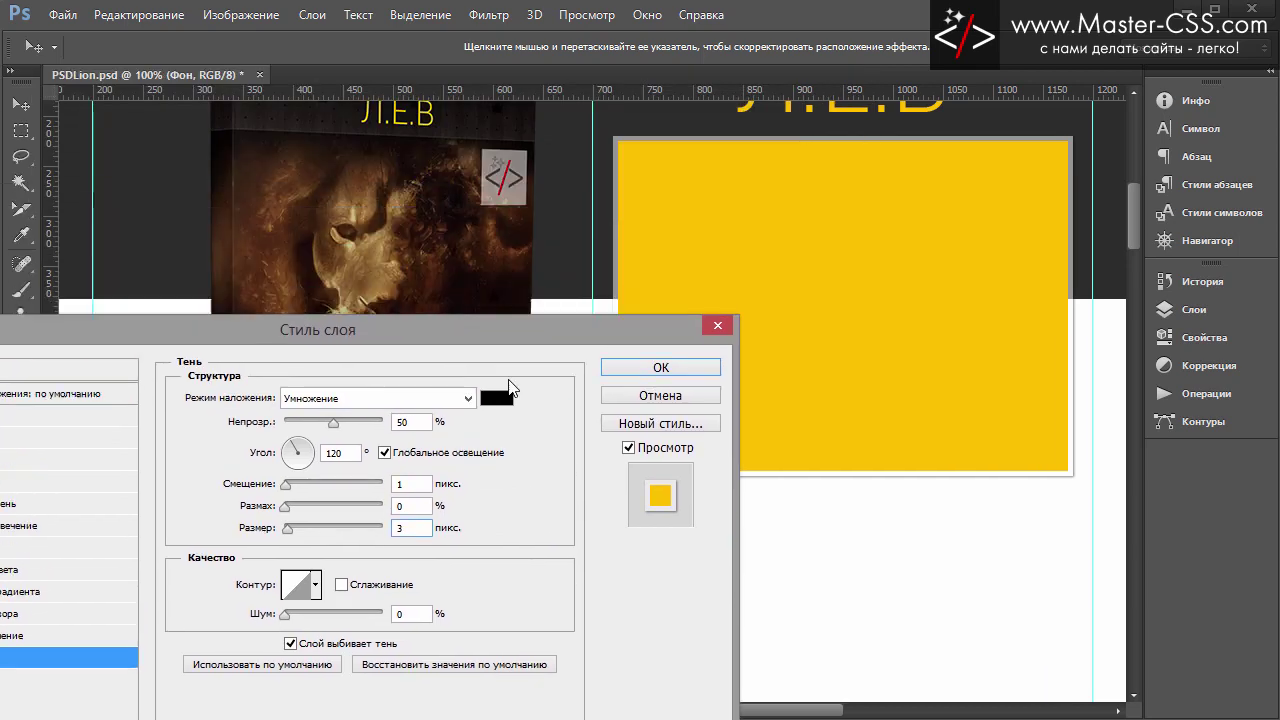
mouse_move(510, 387)
mouse_down()
mouse_move(628, 514)
mouse_move(634, 171)
mouse_move(620, 147)
mouse_up()
Apply the stroke, overlay and shadow styles, then select the Подписка group
click(808, 197)
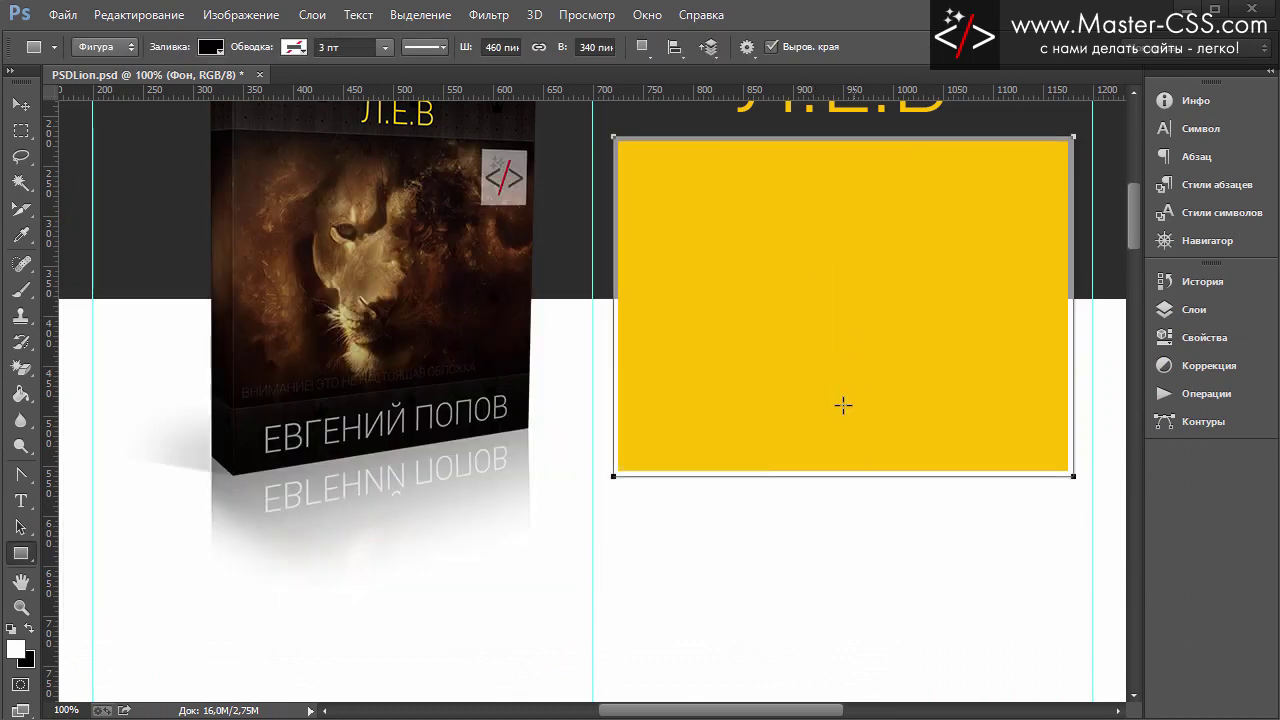
click(24, 106)
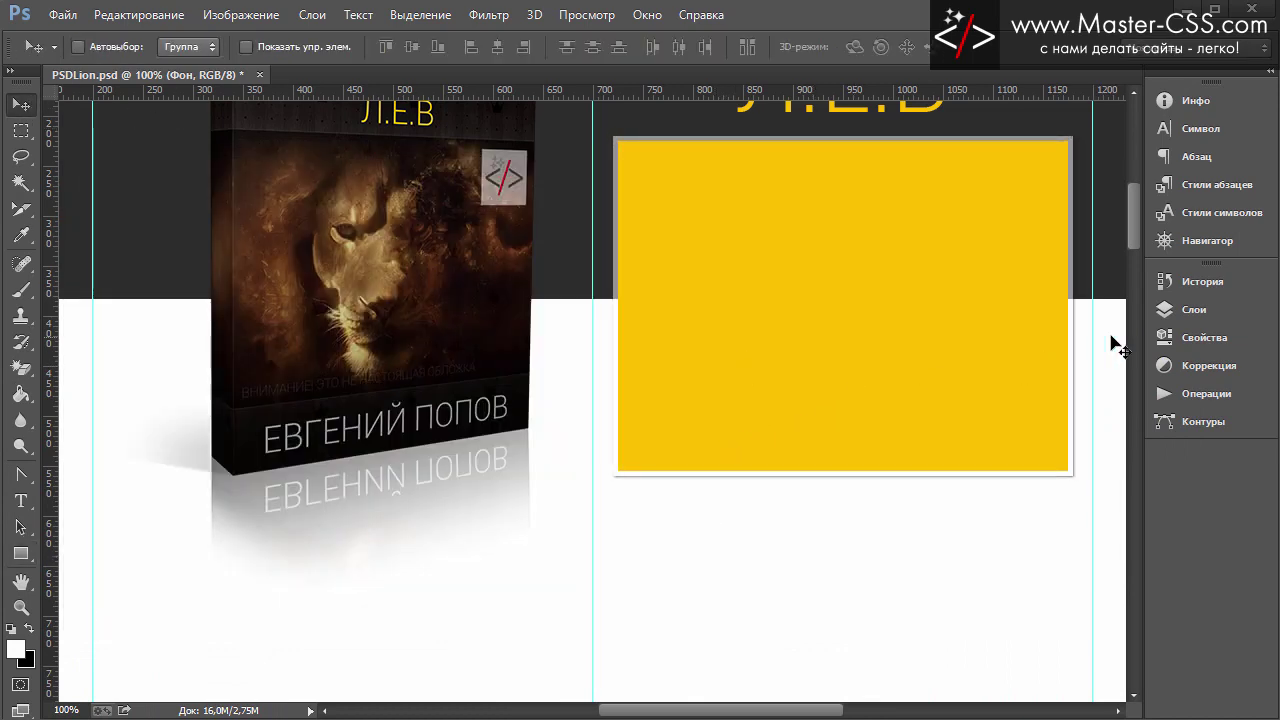
drag(1133, 224, 1132, 207)
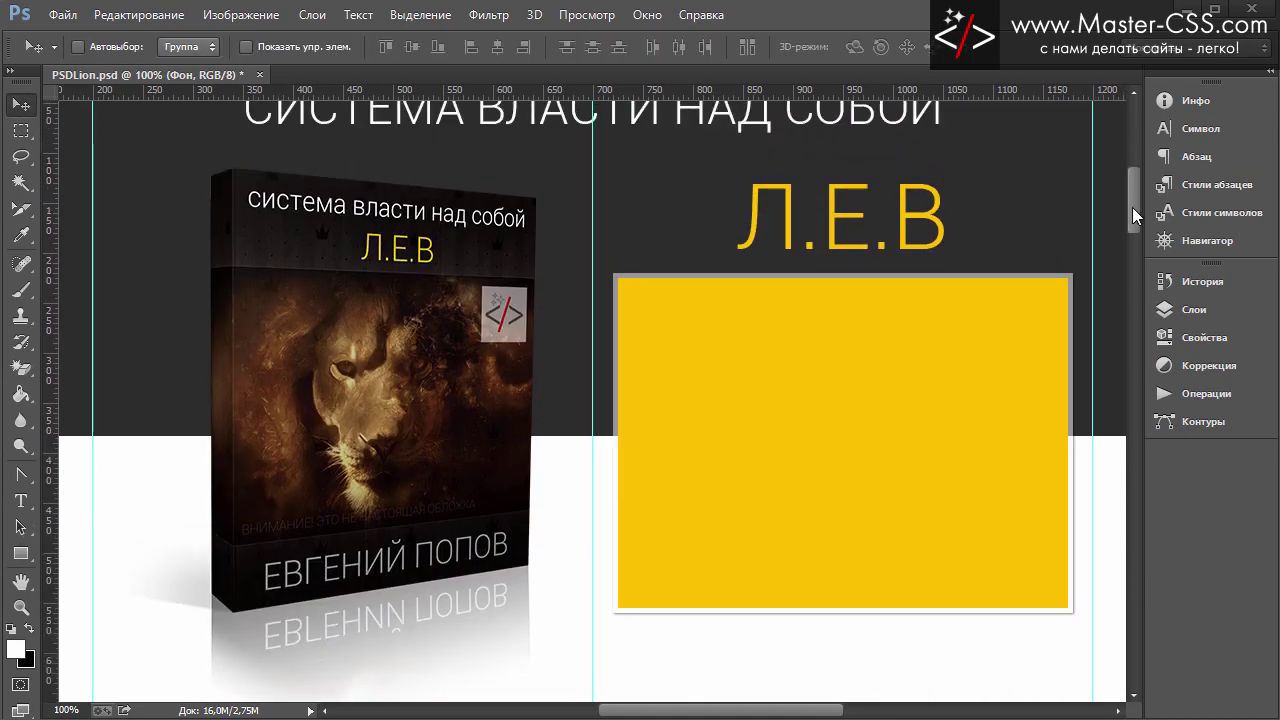
click(1189, 316)
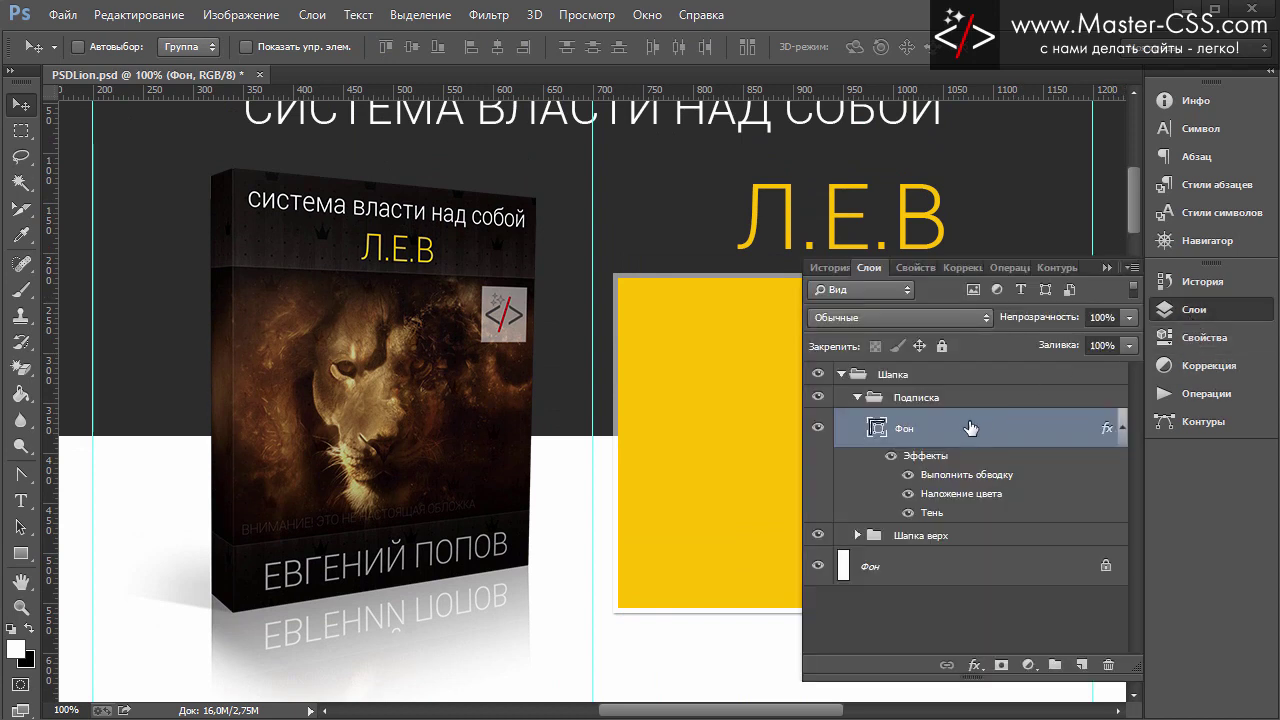
click(924, 399)
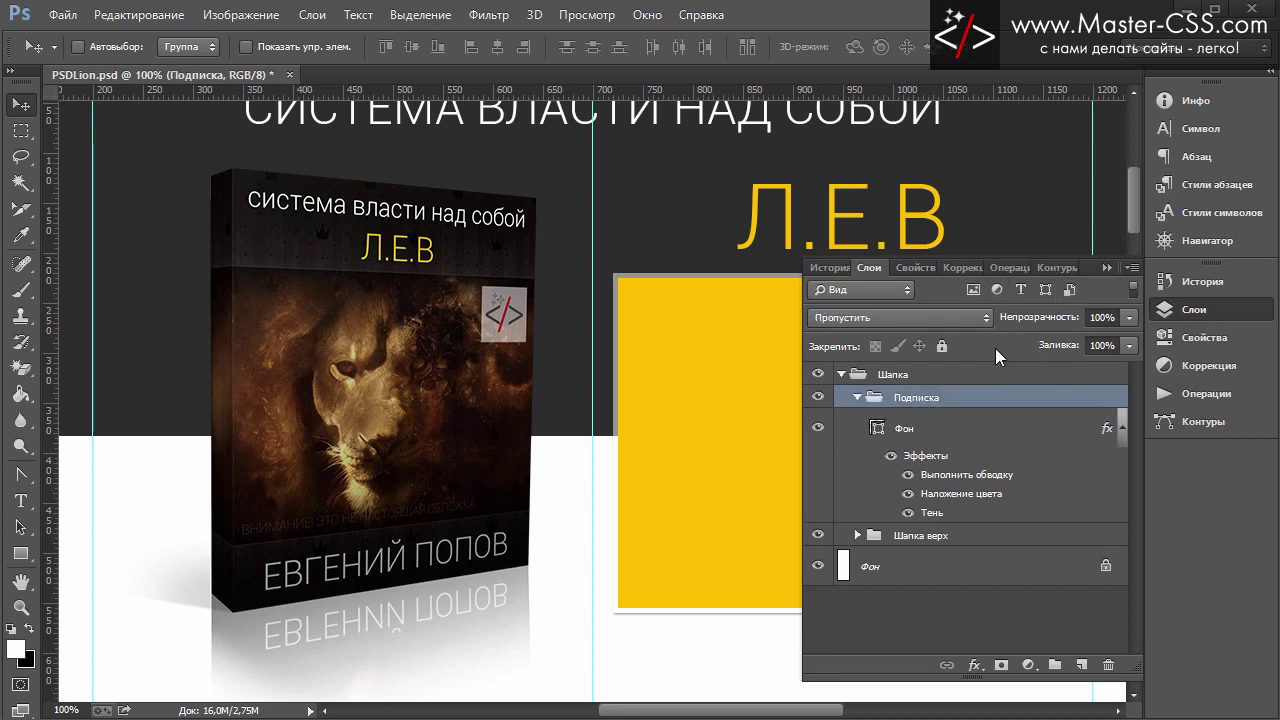
With the grid shown, draw a 420×80 px paragraph text frame across the yellow box's top
click(20, 500)
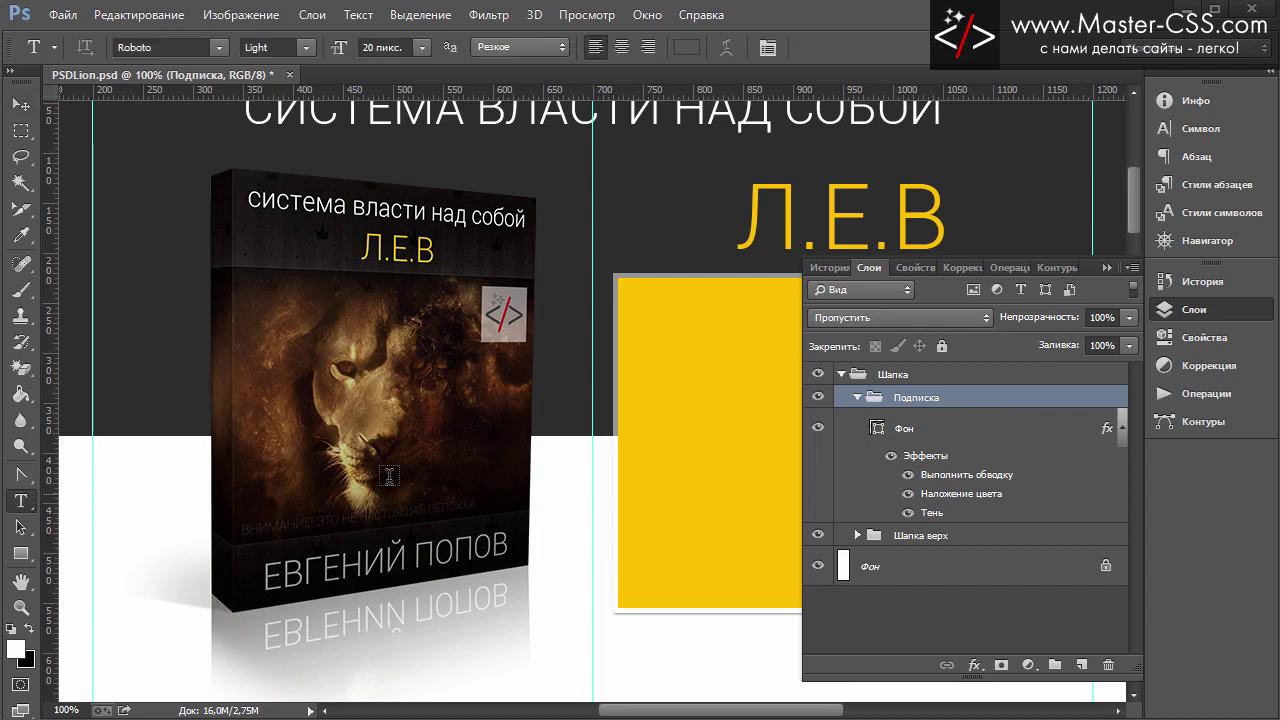
click(1106, 268)
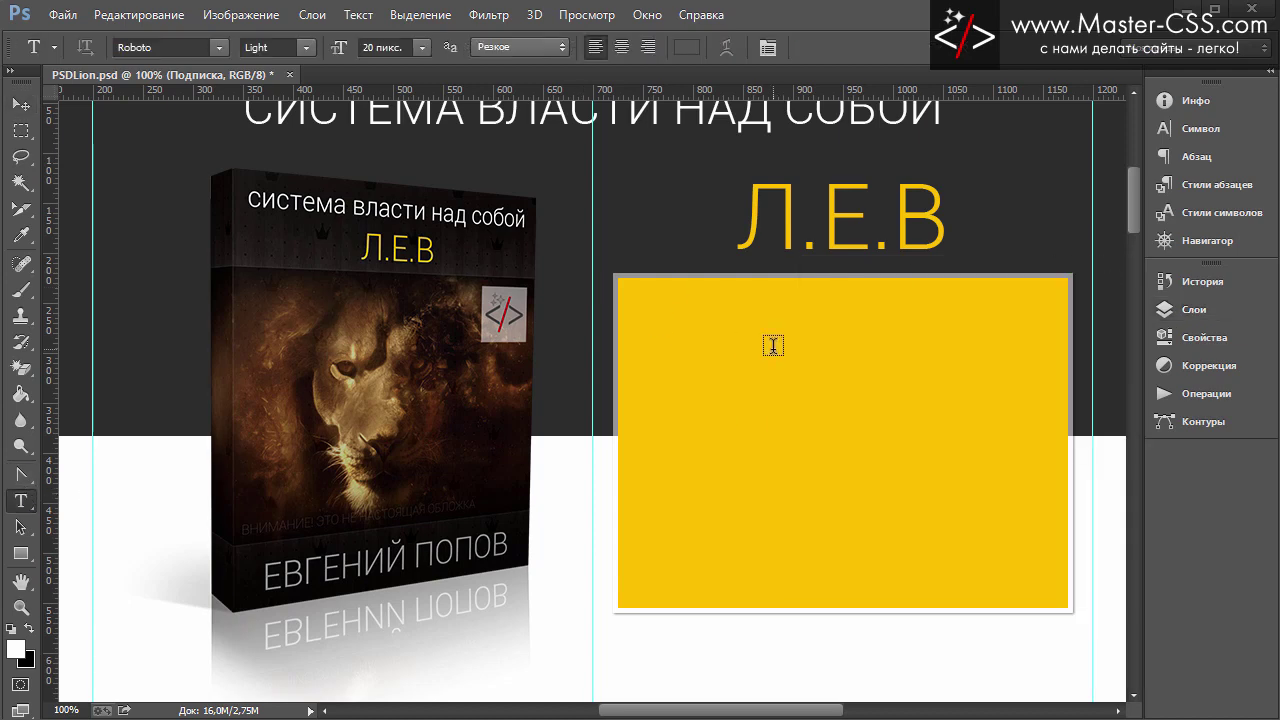
key(ctrl+apostrophe)
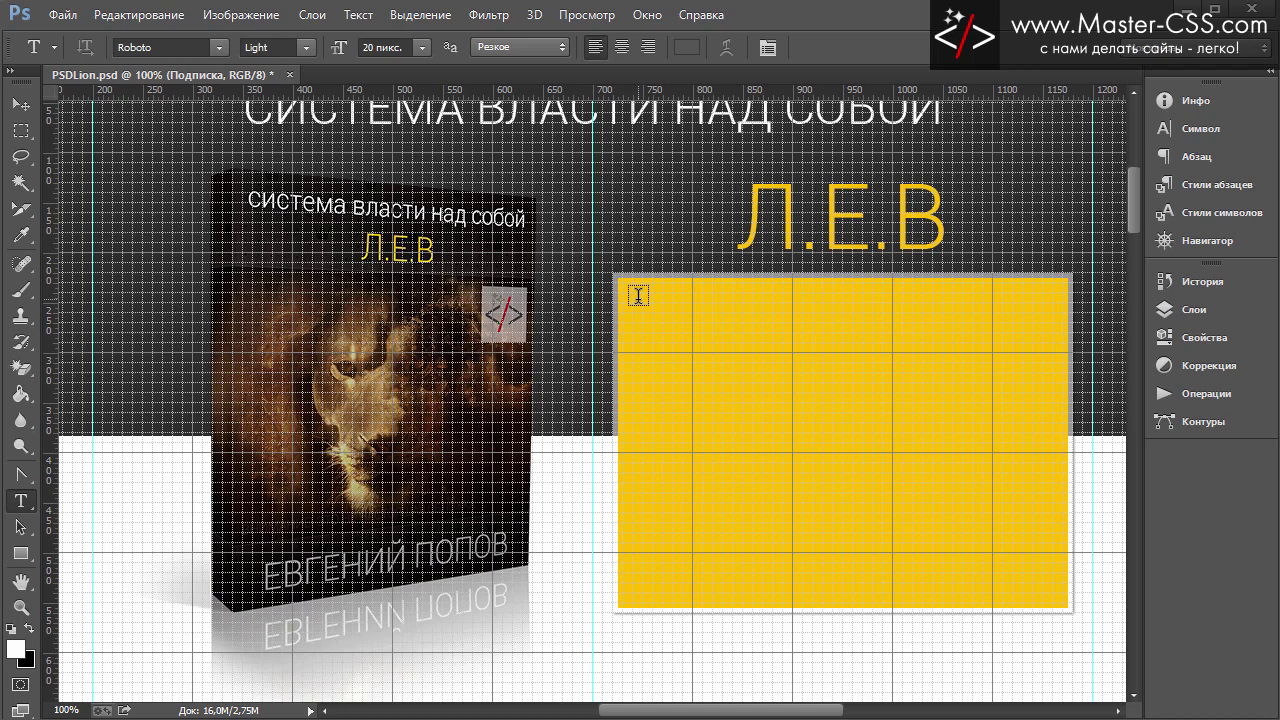
mouse_move(632, 300)
mouse_down()
mouse_move(806, 358)
mouse_move(1051, 381)
mouse_up()
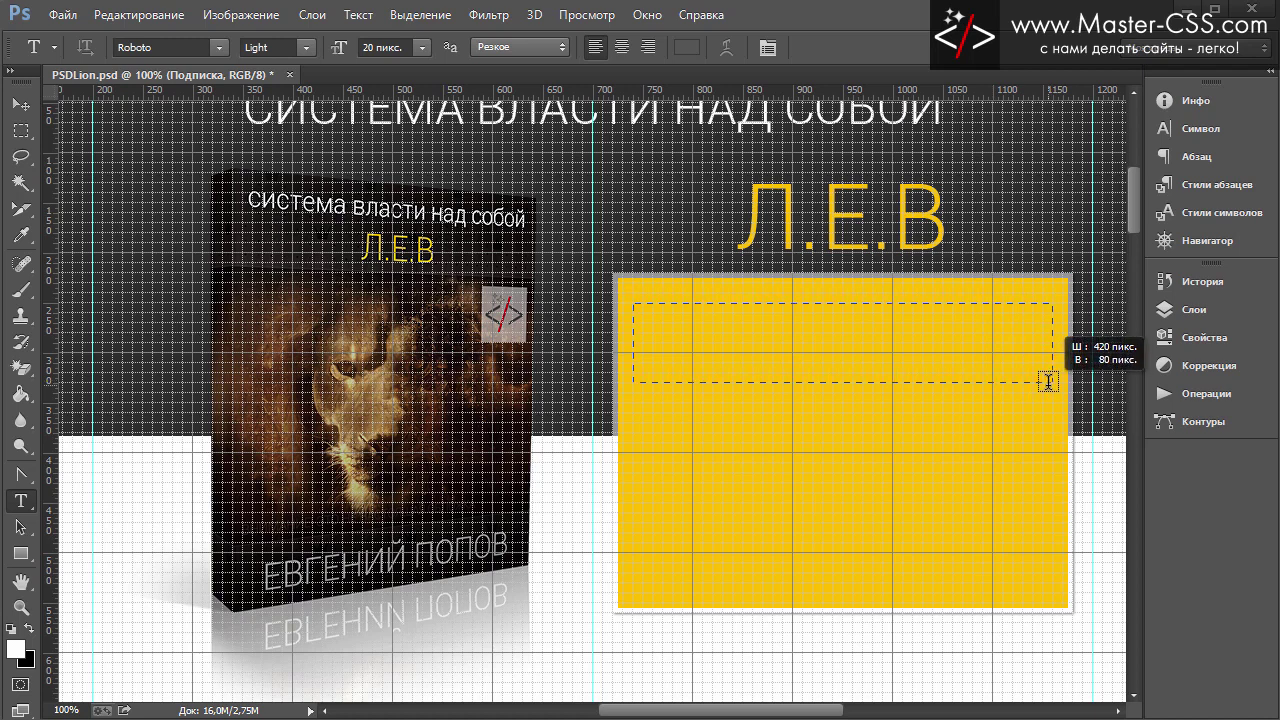
drag(1047, 381, 1048, 381)
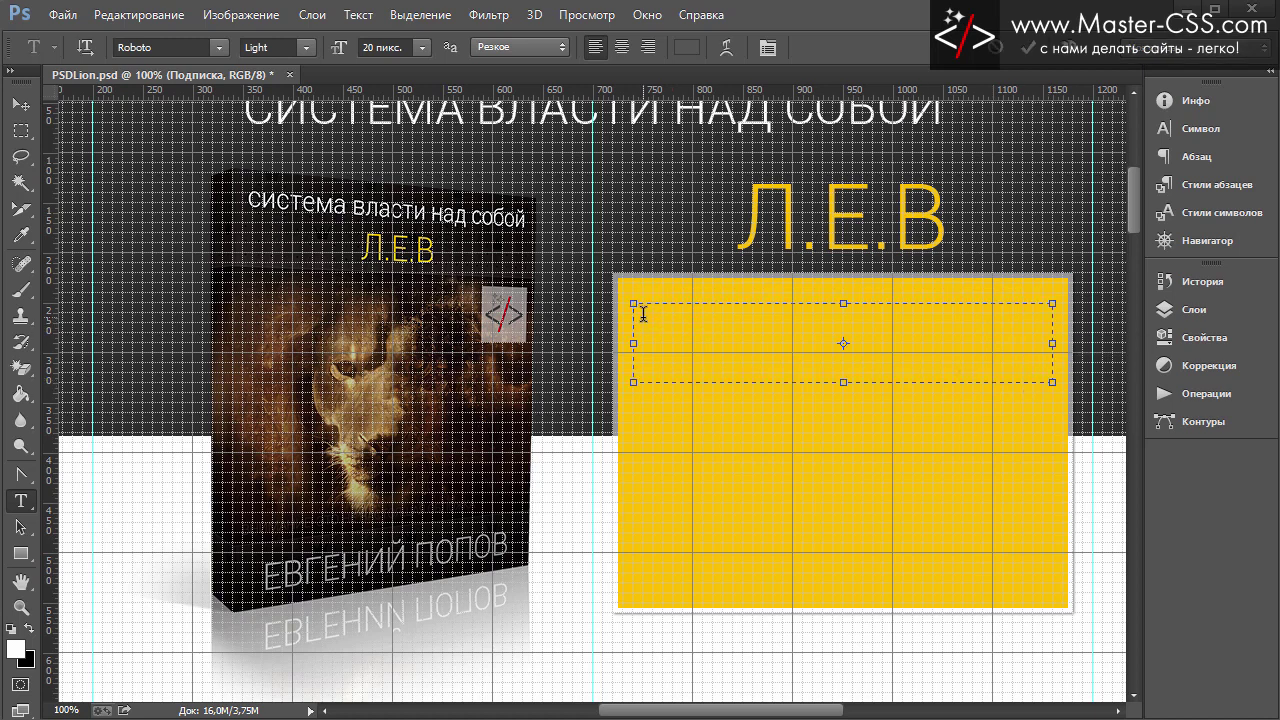
click(1196, 130)
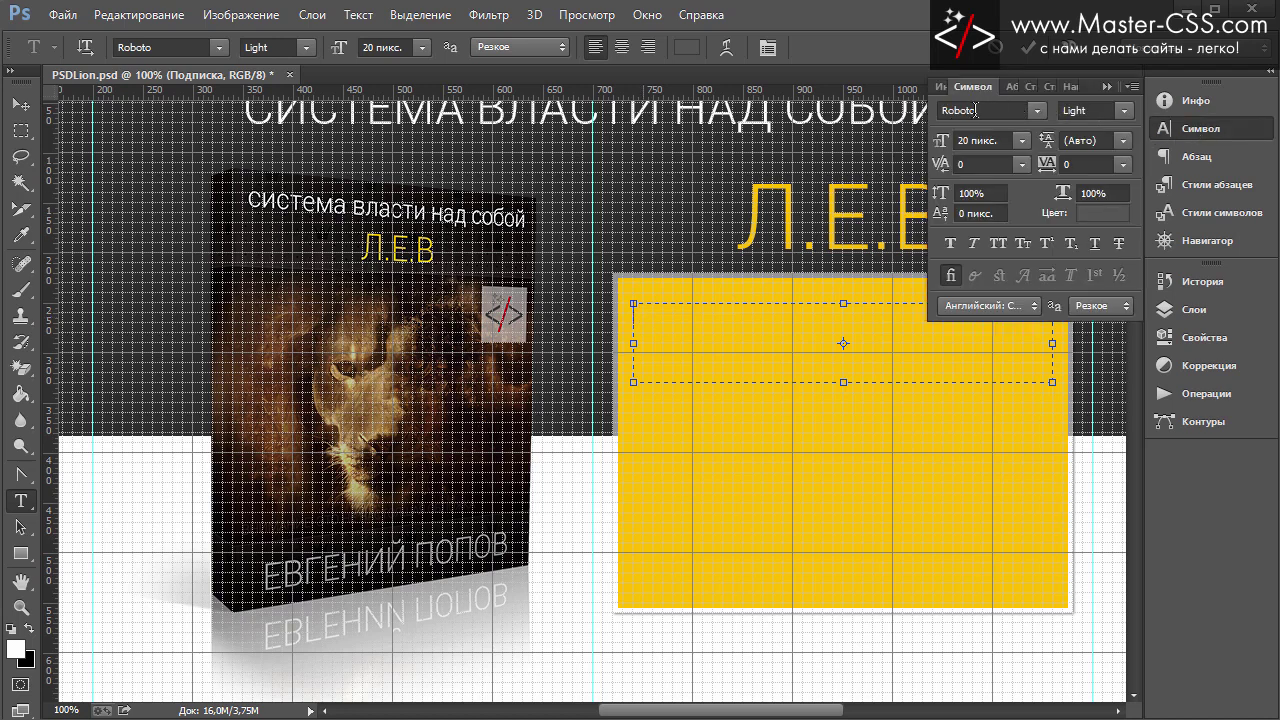
Type the centred #111 heading "Пройти обучение:" in the frame and commit it
click(1100, 215)
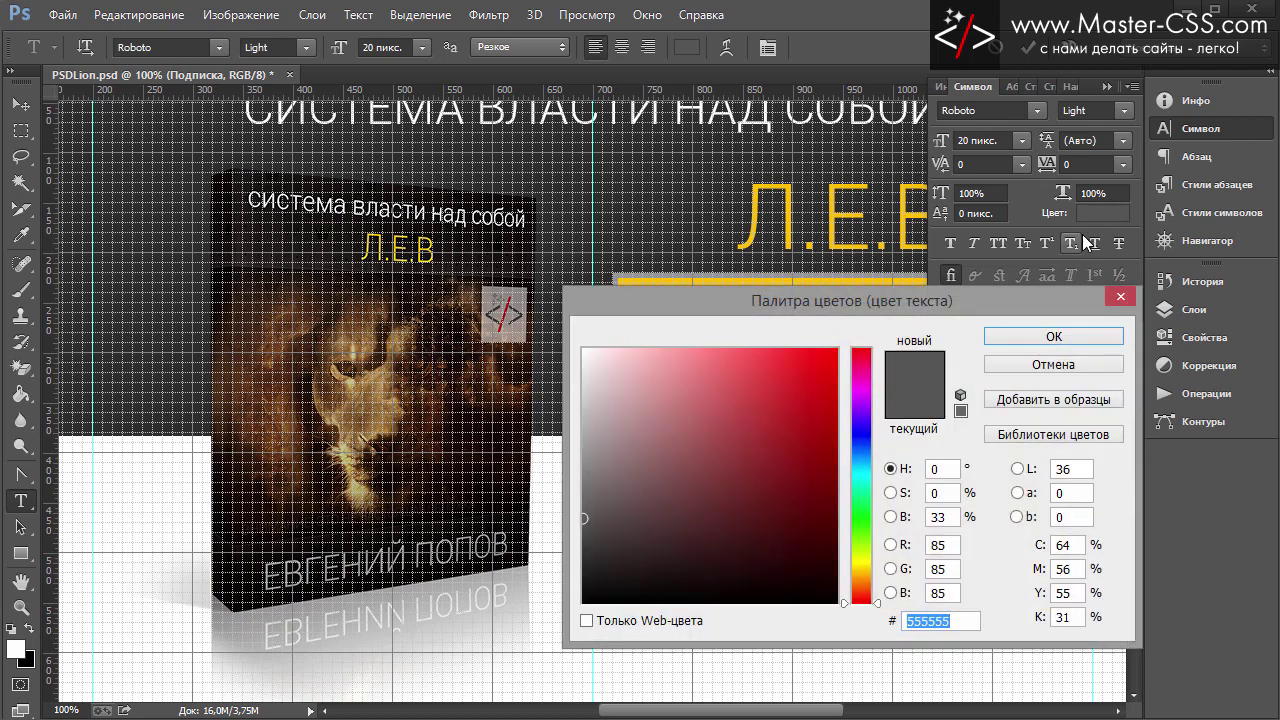
text(11)
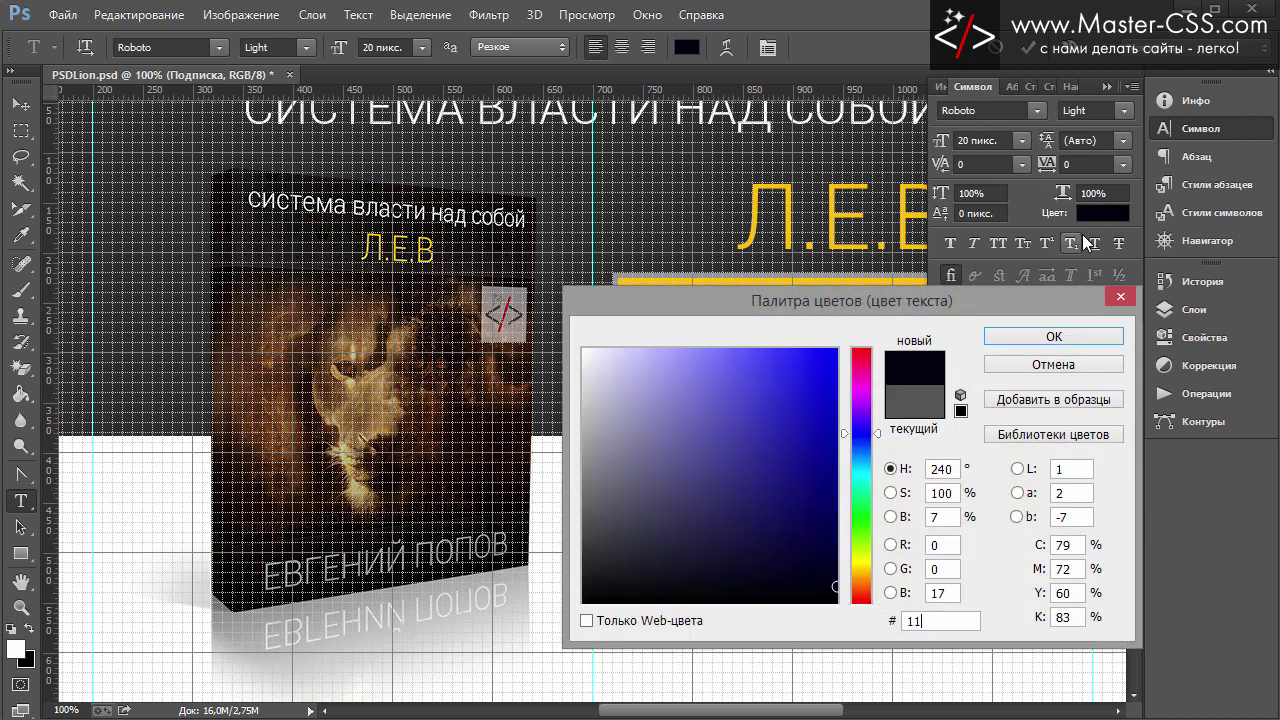
text(1)
click(1050, 328)
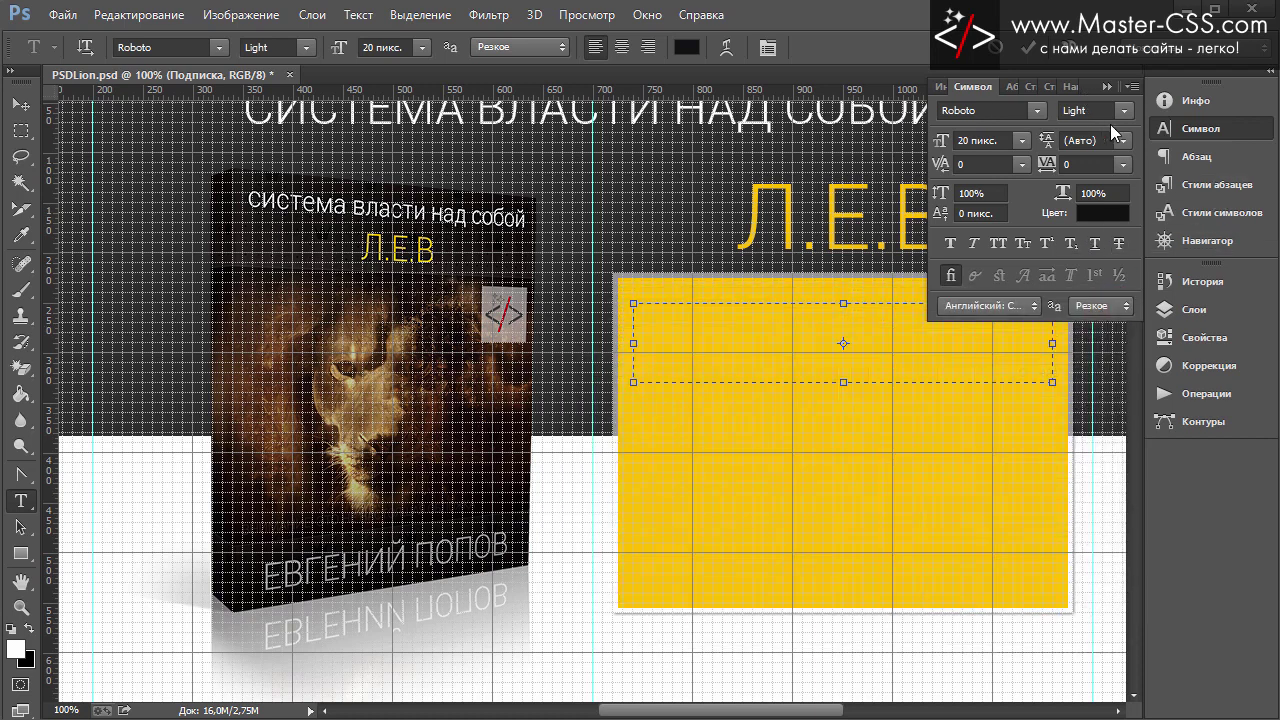
click(1013, 86)
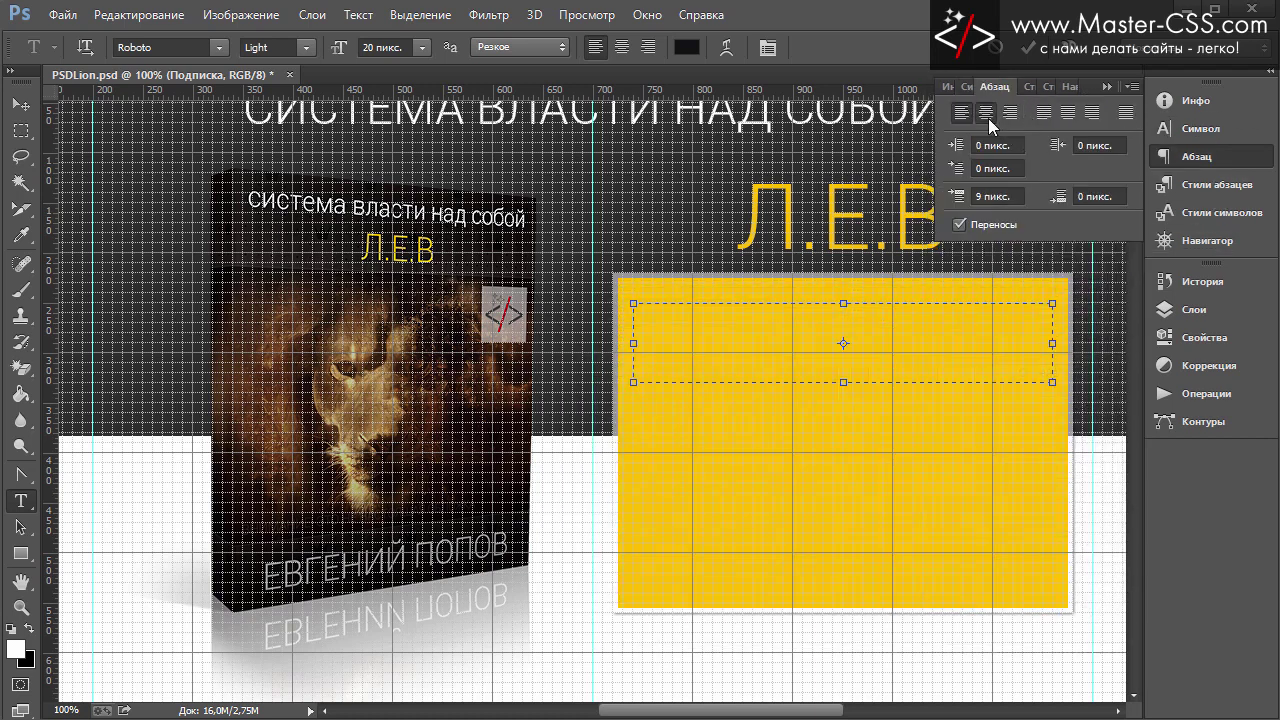
click(988, 118)
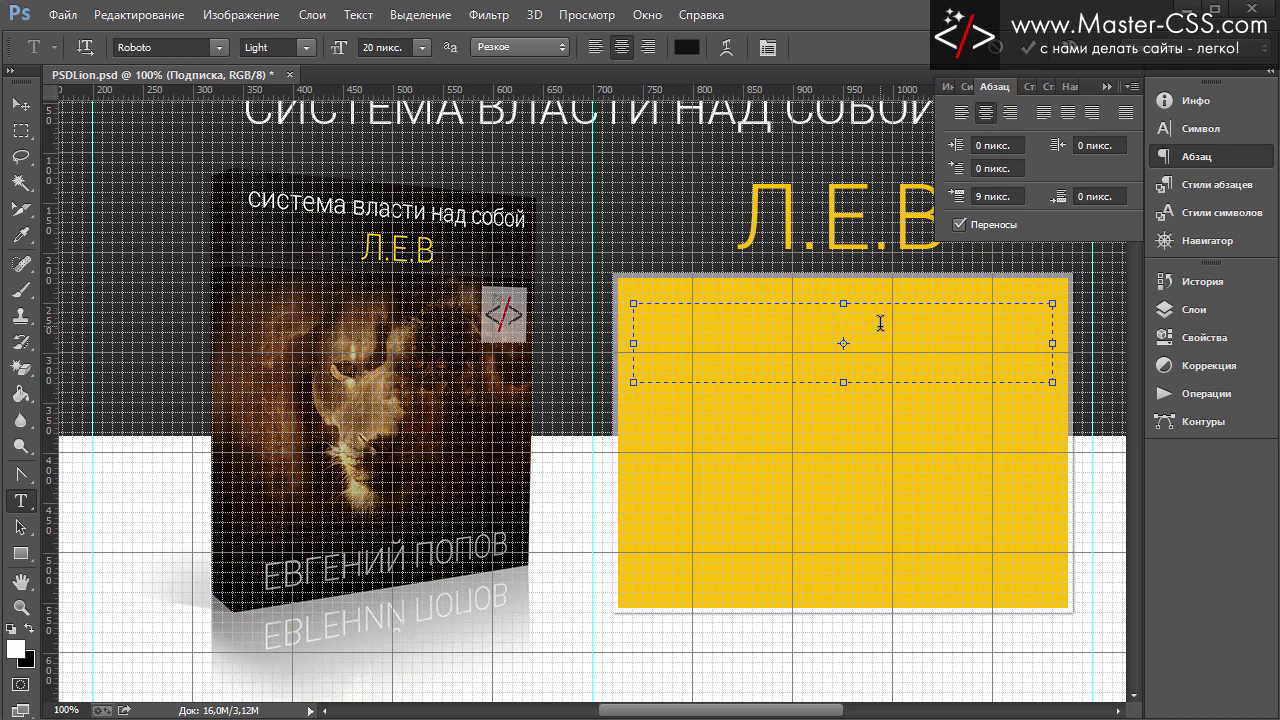
text(Пр)
text(ойти)
text( обучение:)
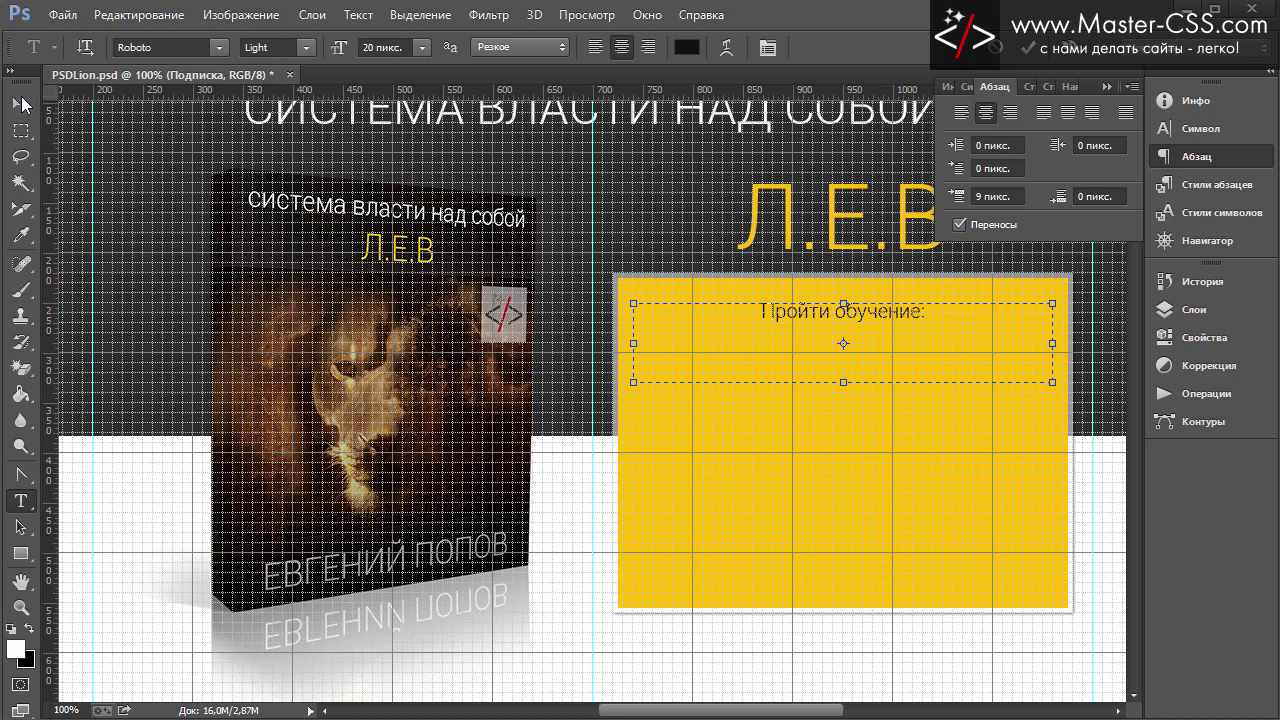
click(22, 105)
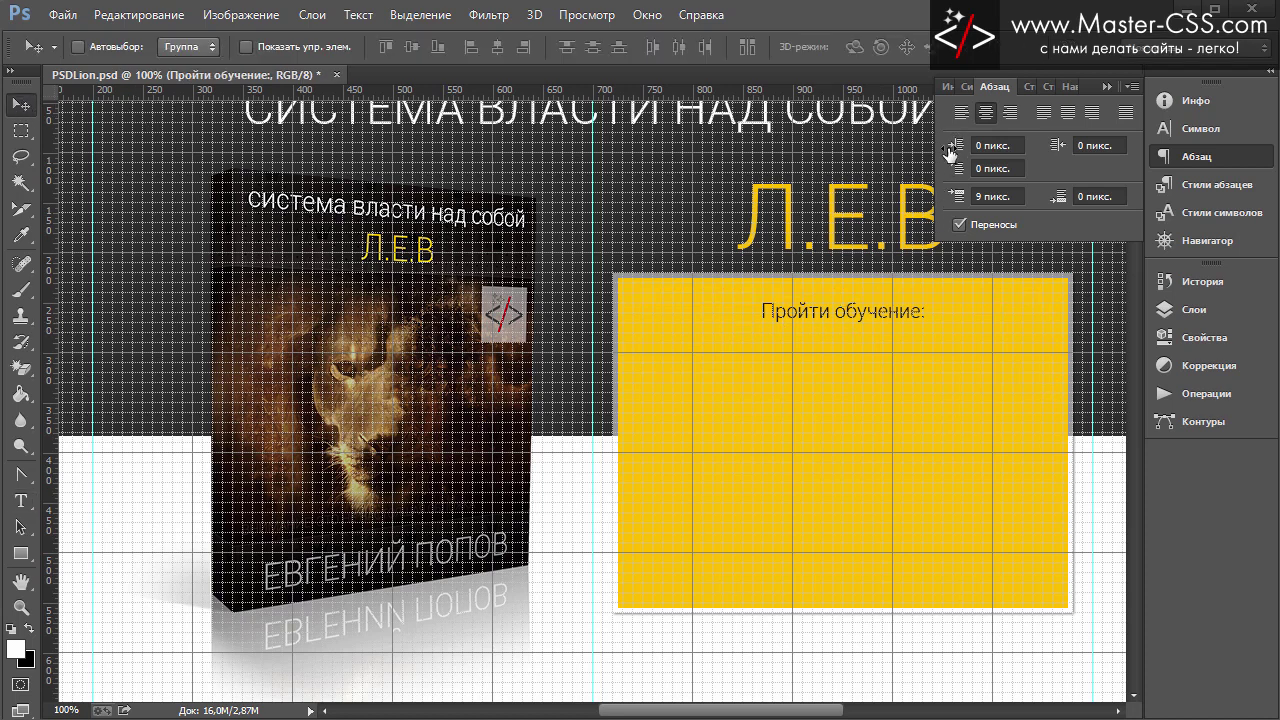
Hide the grid and set 'Пройти обучение:' to 30 px, Резкое anti-aliasing, All Caps
key(ctrl+apostrophe)
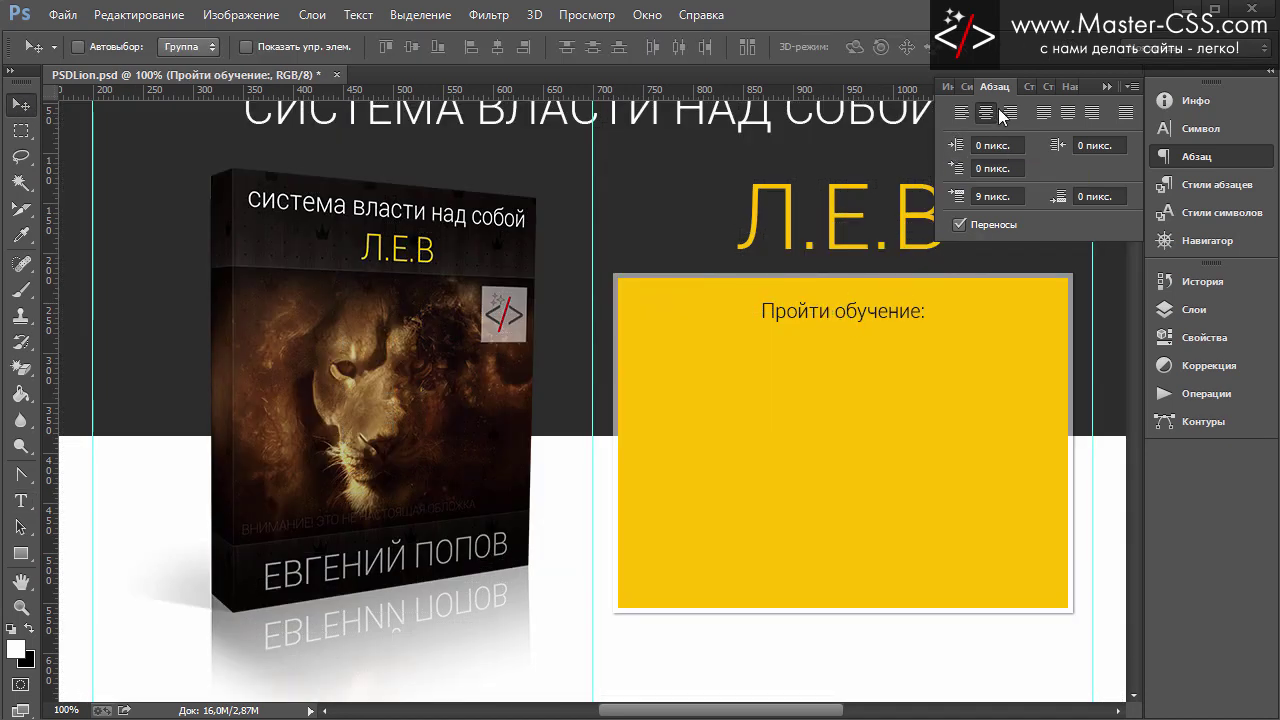
click(966, 88)
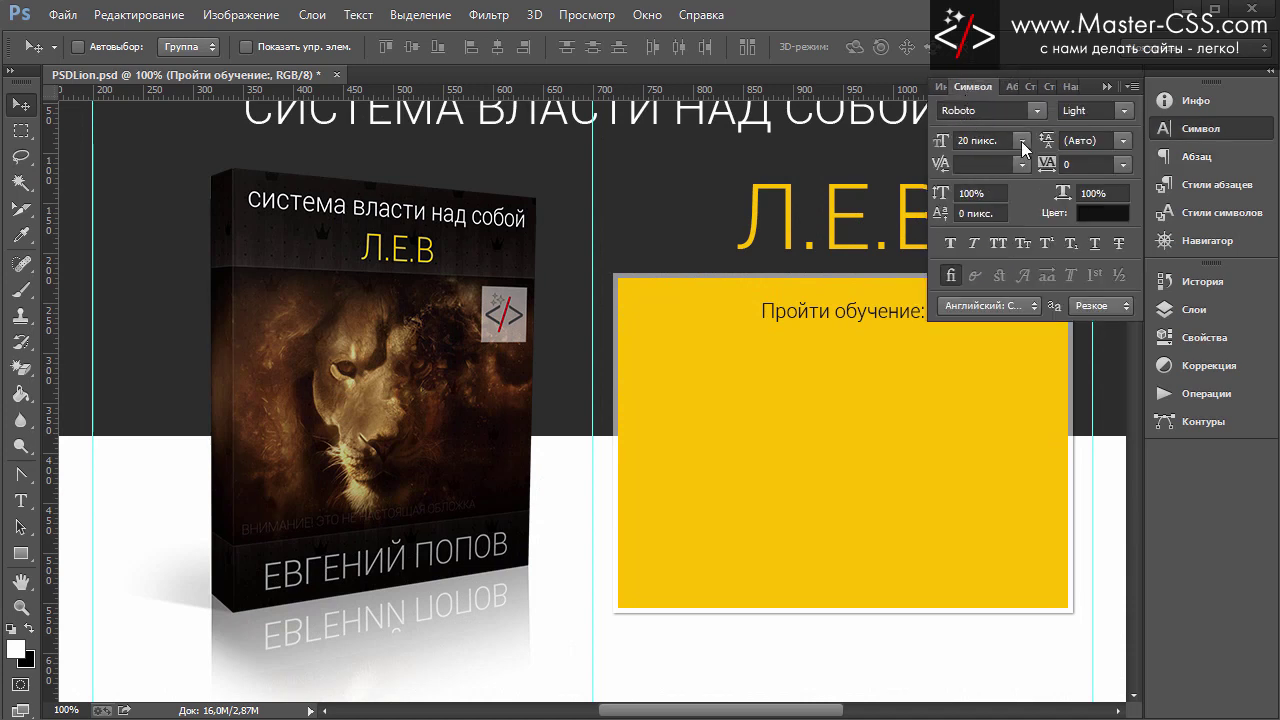
click(1022, 141)
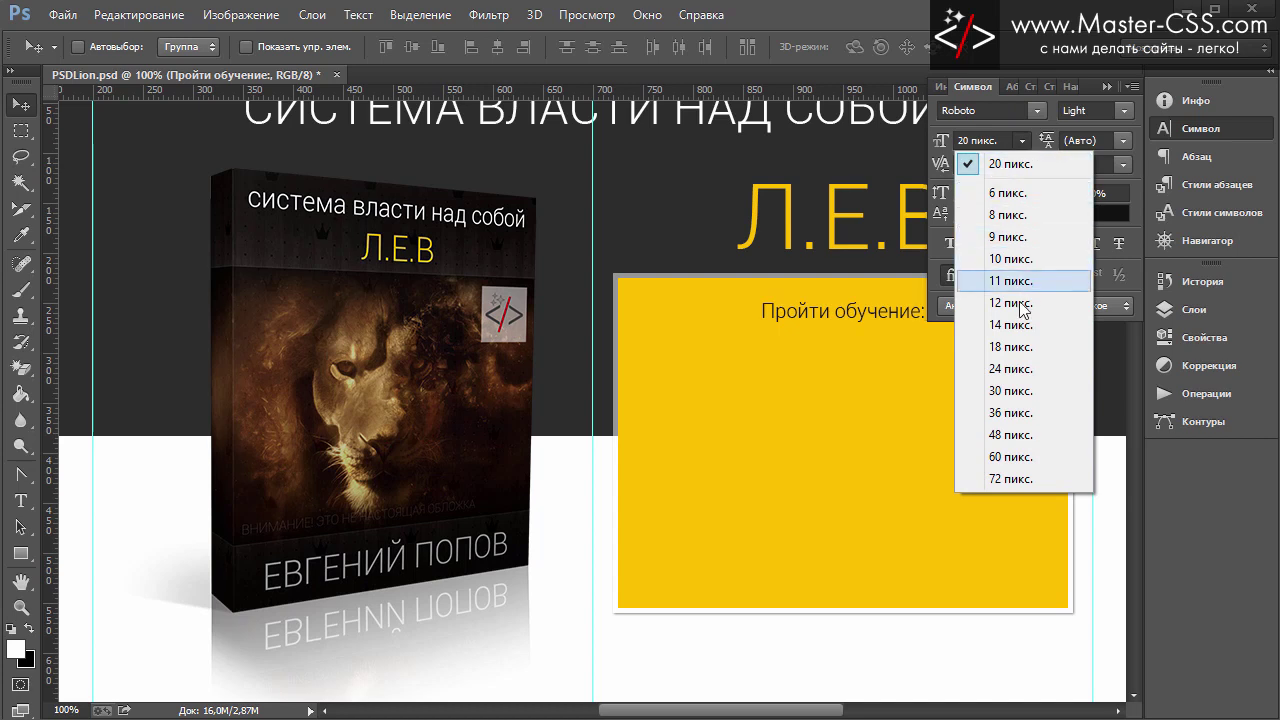
click(1014, 390)
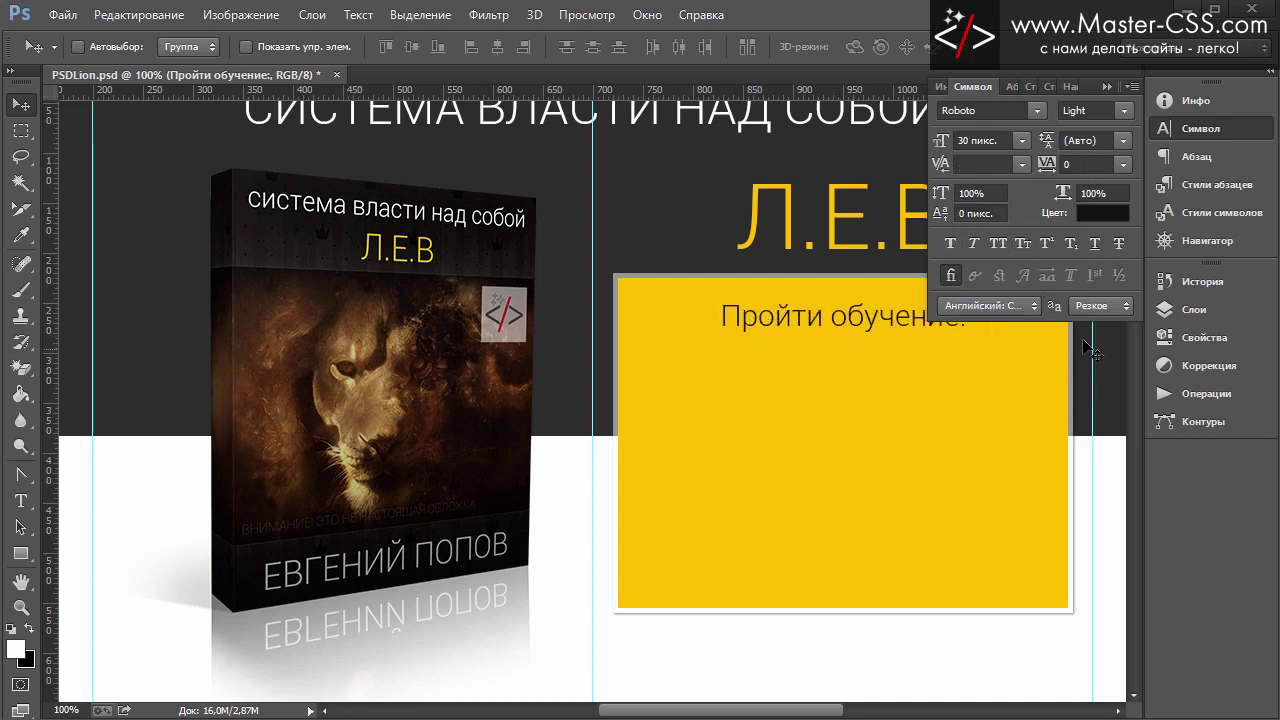
click(1094, 307)
click(1086, 343)
click(995, 245)
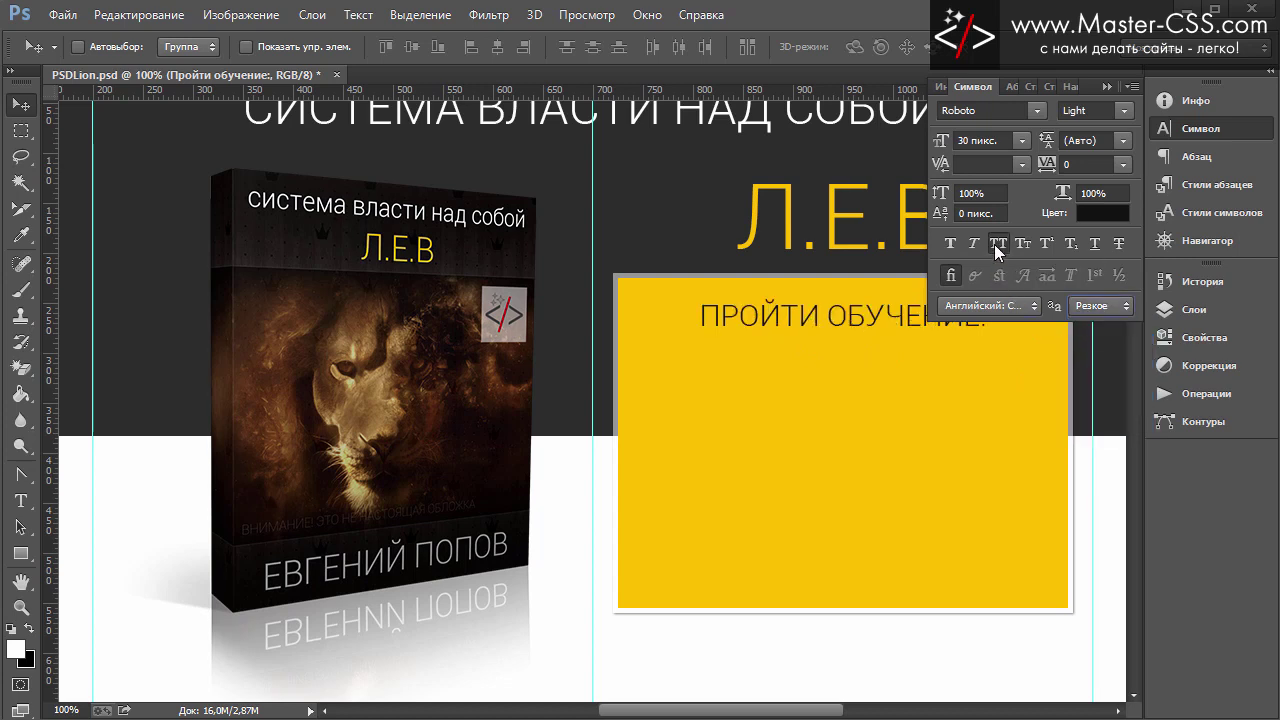
click(1110, 87)
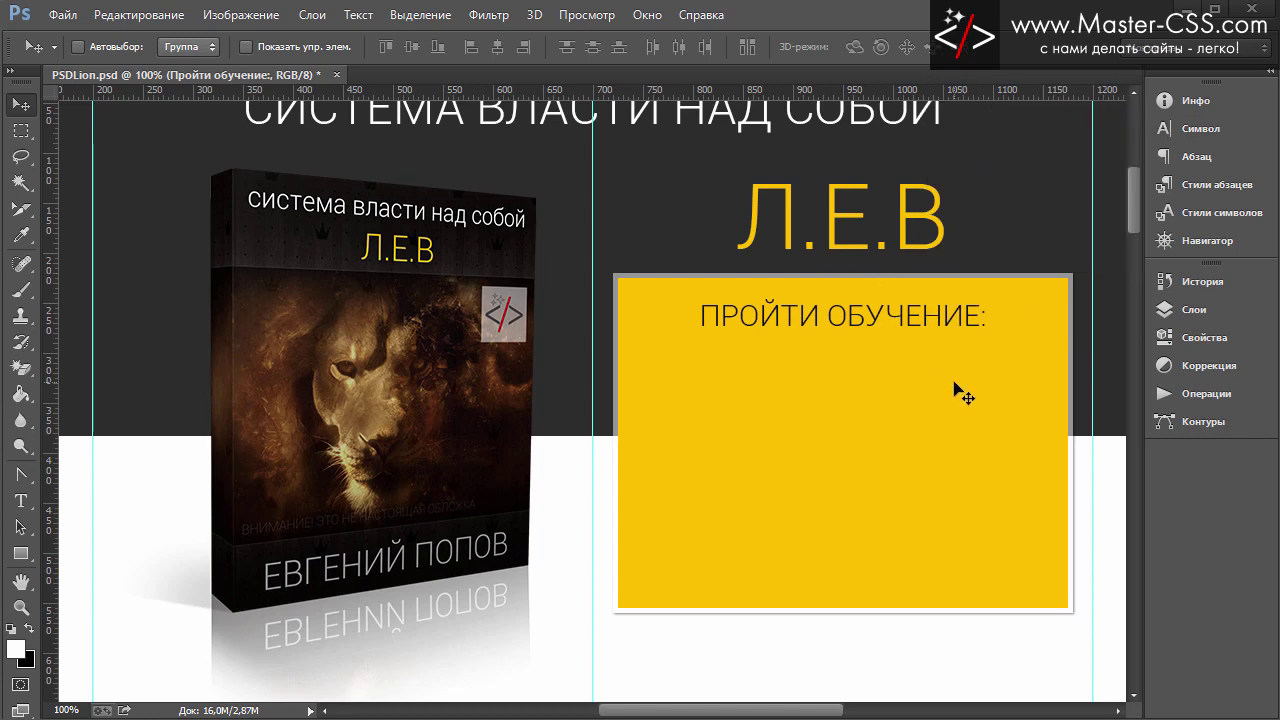
Show the canvas grid again and select the Rectangle tool
click(1186, 308)
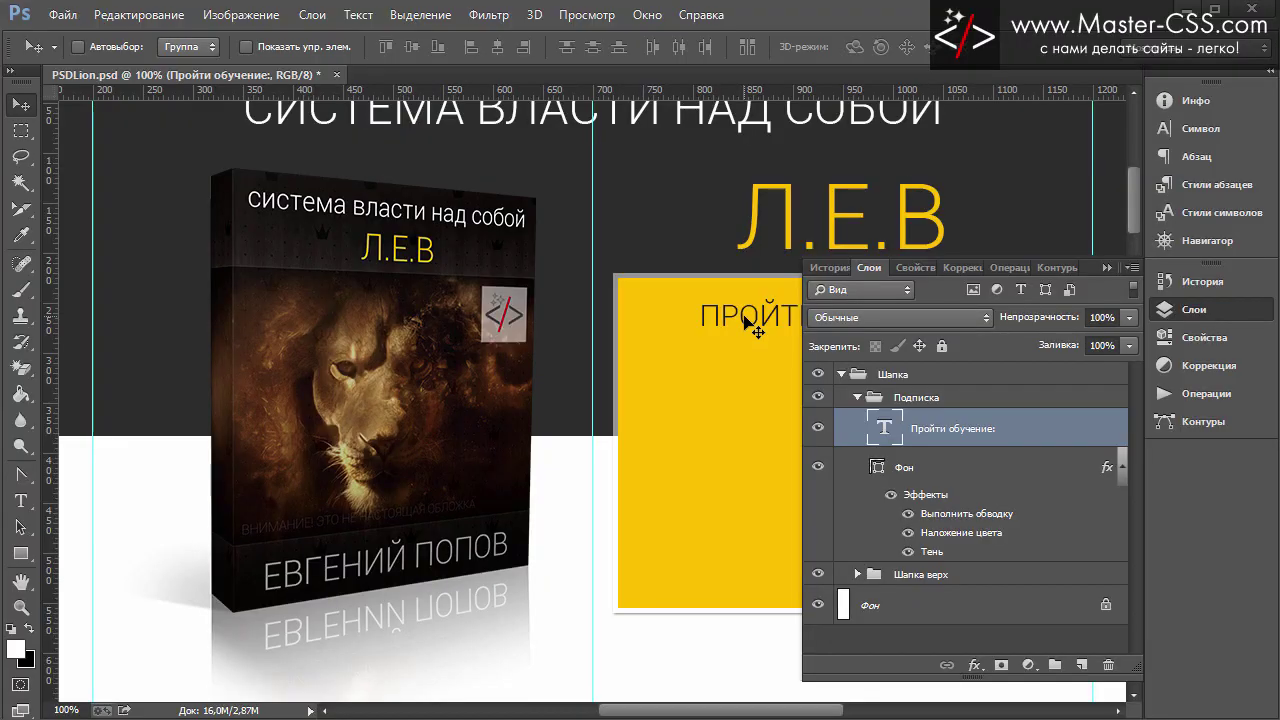
click(1106, 267)
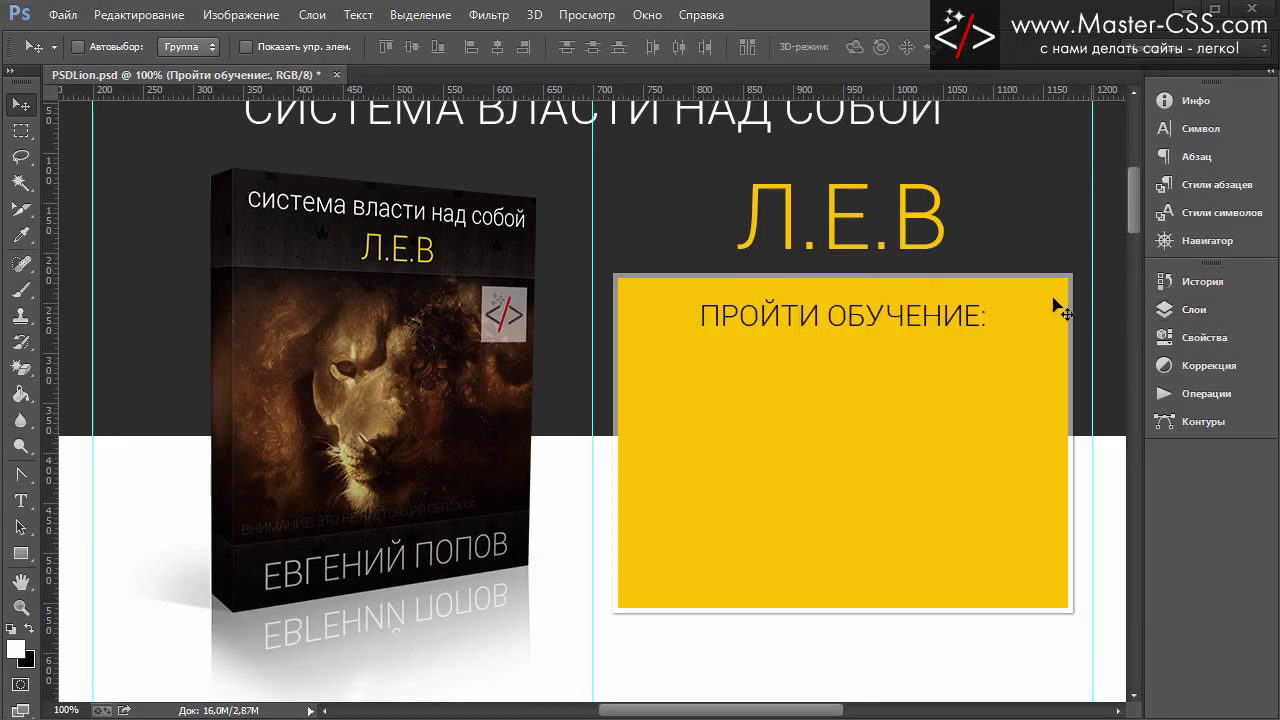
key(ctrl+apostrophe)
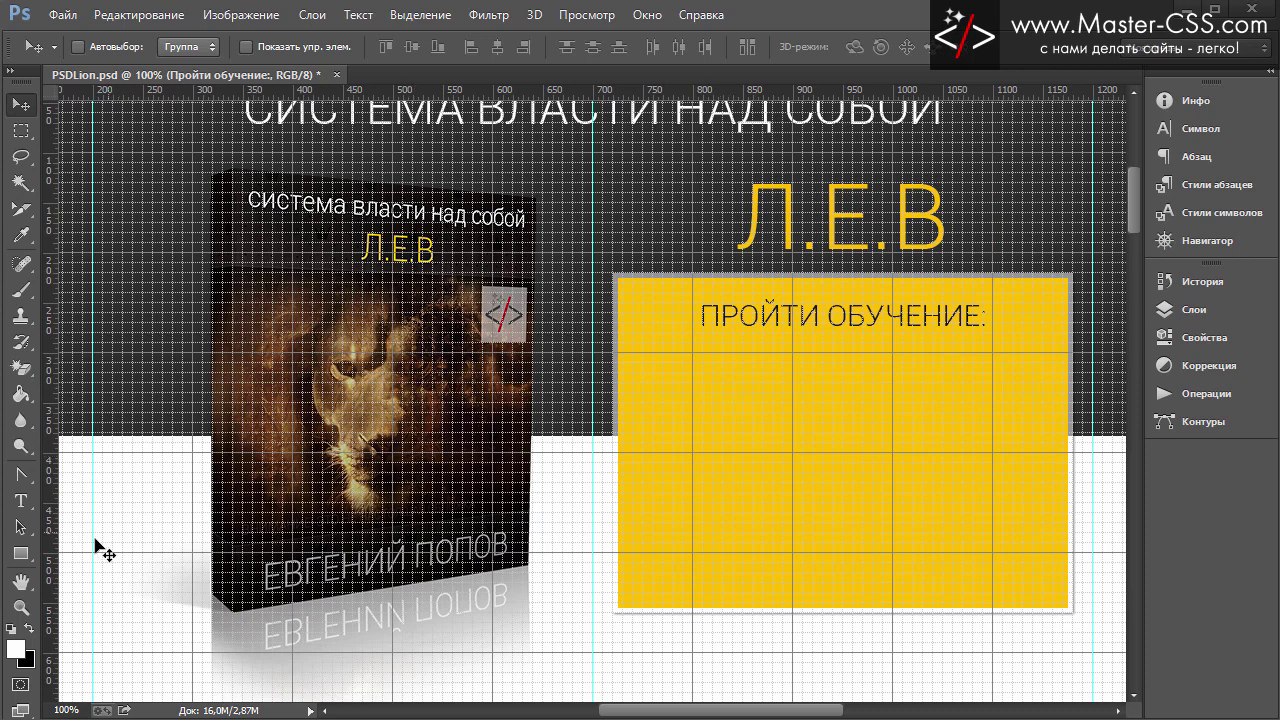
click(20, 553)
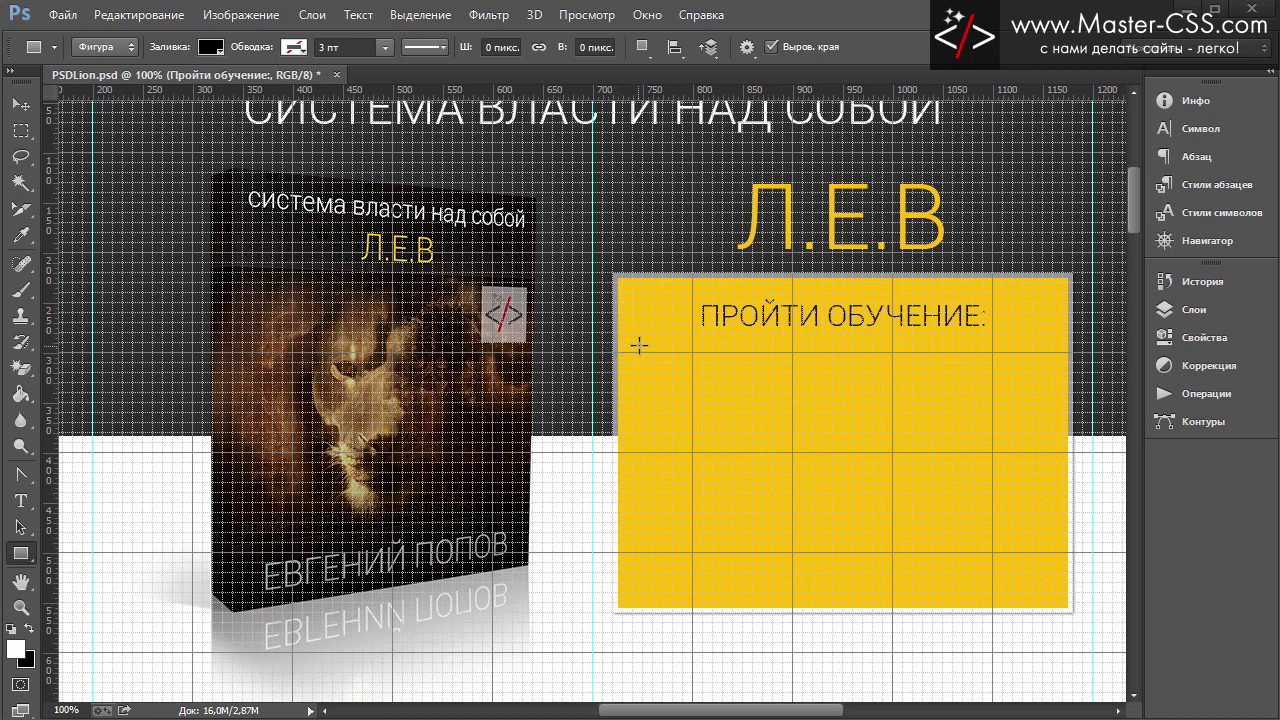
Draw a 400×50 px bar under the heading, rename its layer 'e-mail', and hide the grid
mouse_move(643, 343)
mouse_down()
mouse_move(1063, 381)
mouse_move(1041, 390)
mouse_up()
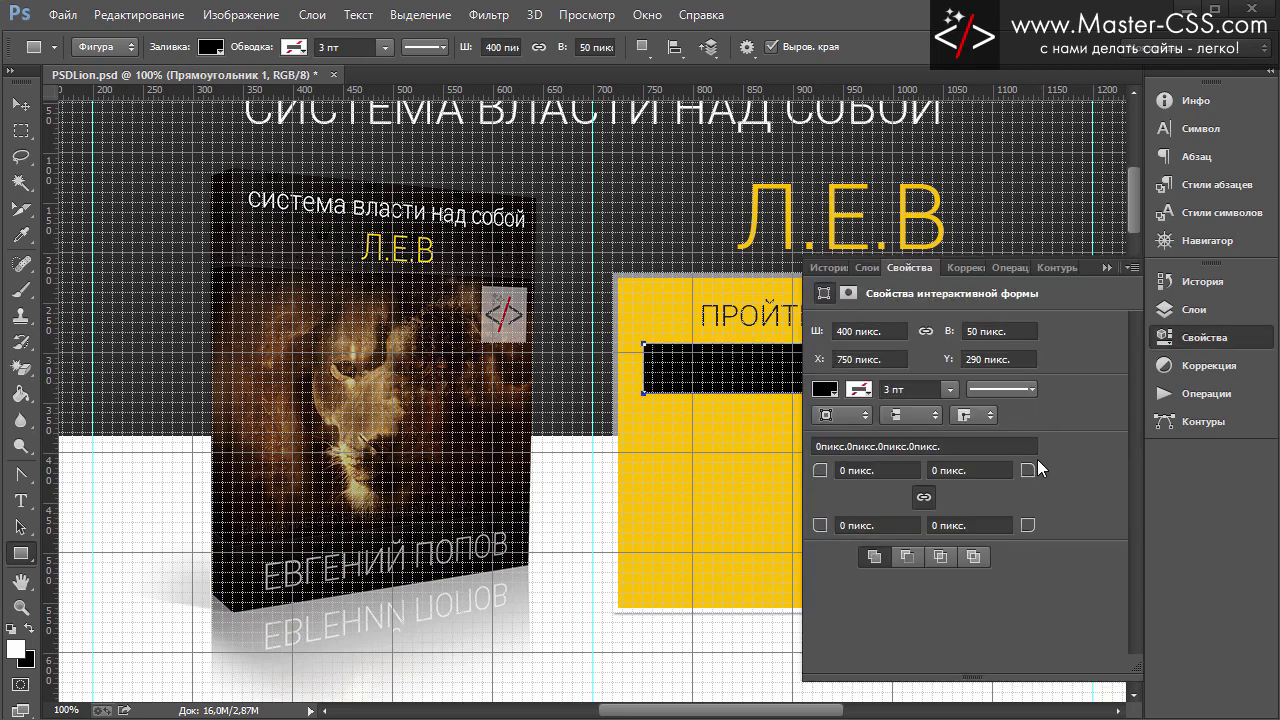
click(866, 267)
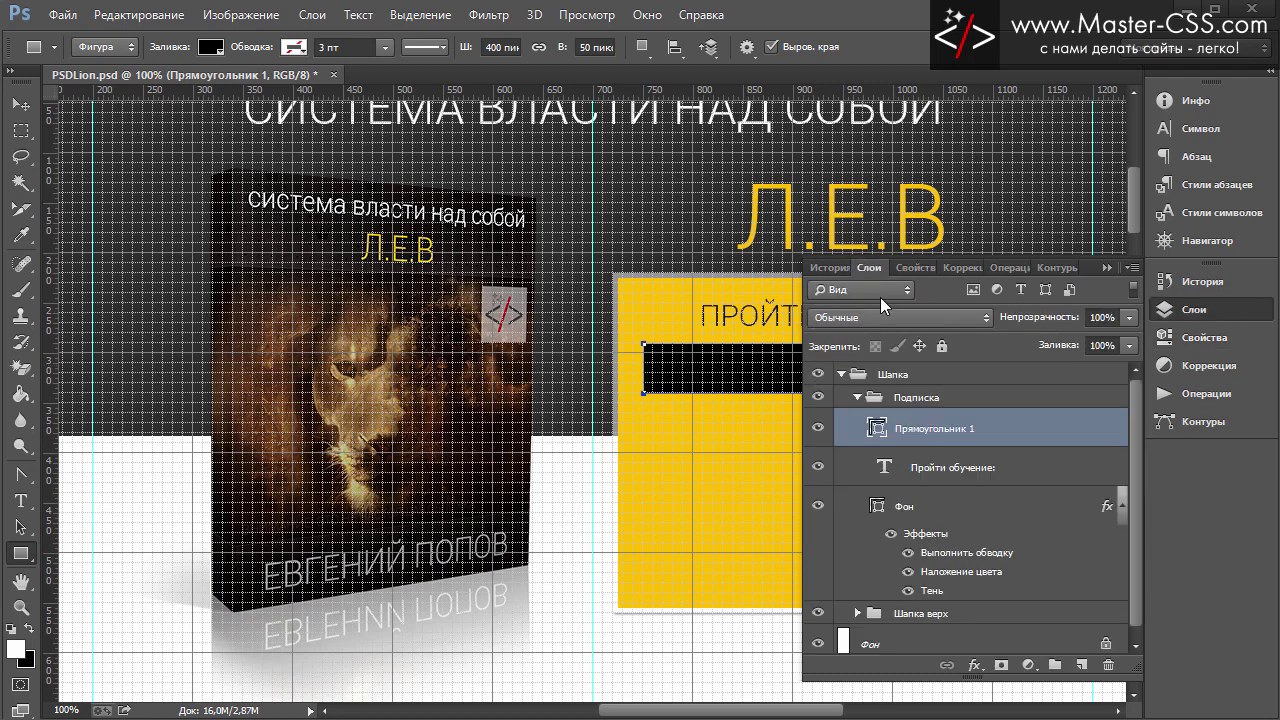
double_click(931, 437)
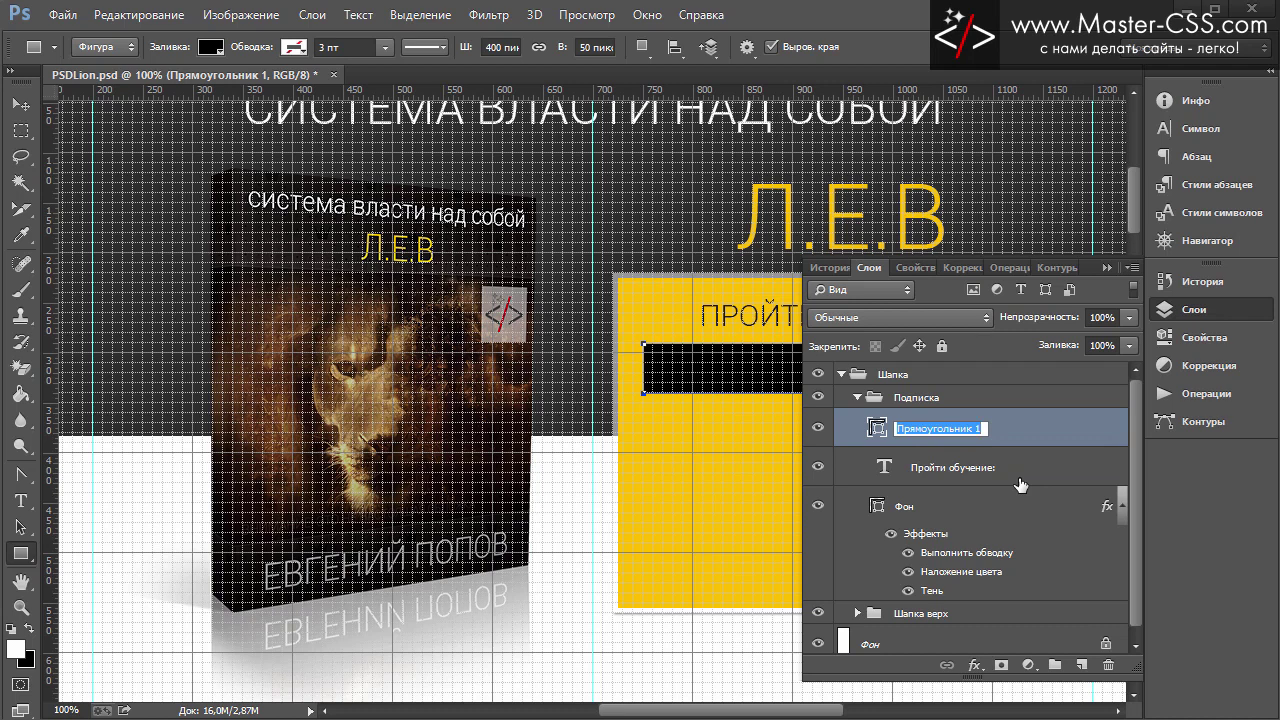
text(е)
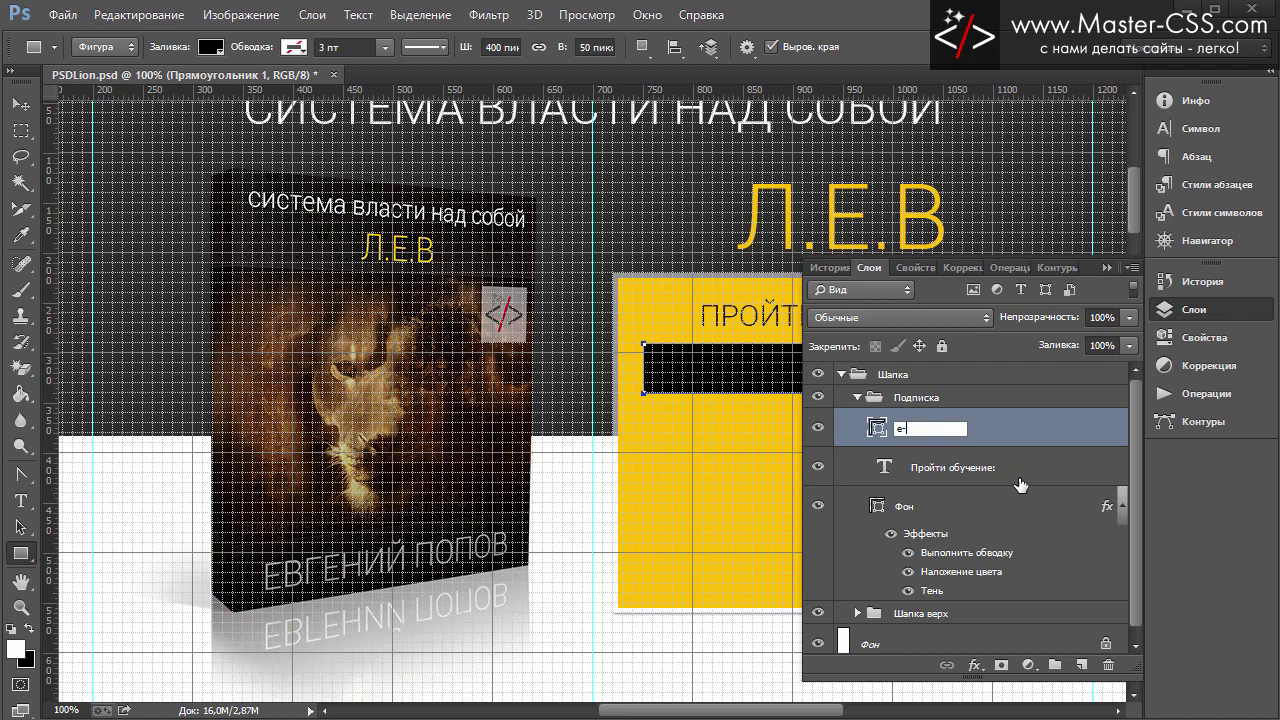
text(l)
key(Return)
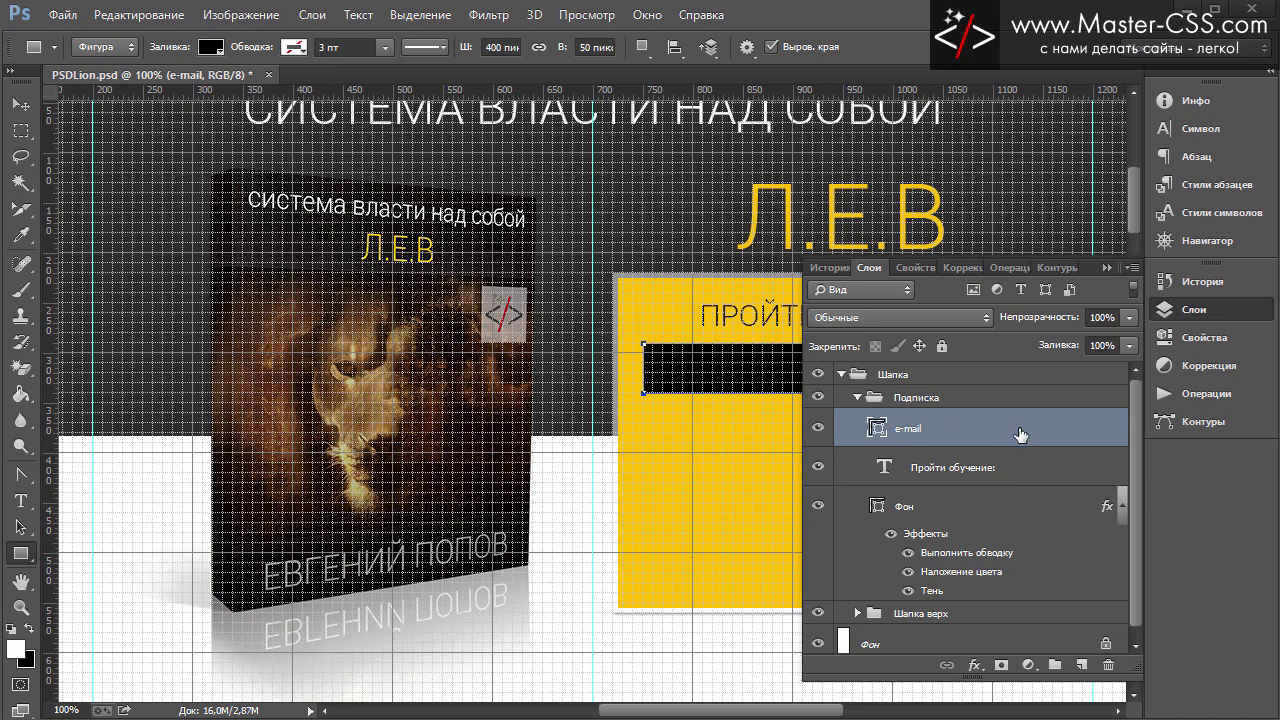
key(ctrl+apostrophe)
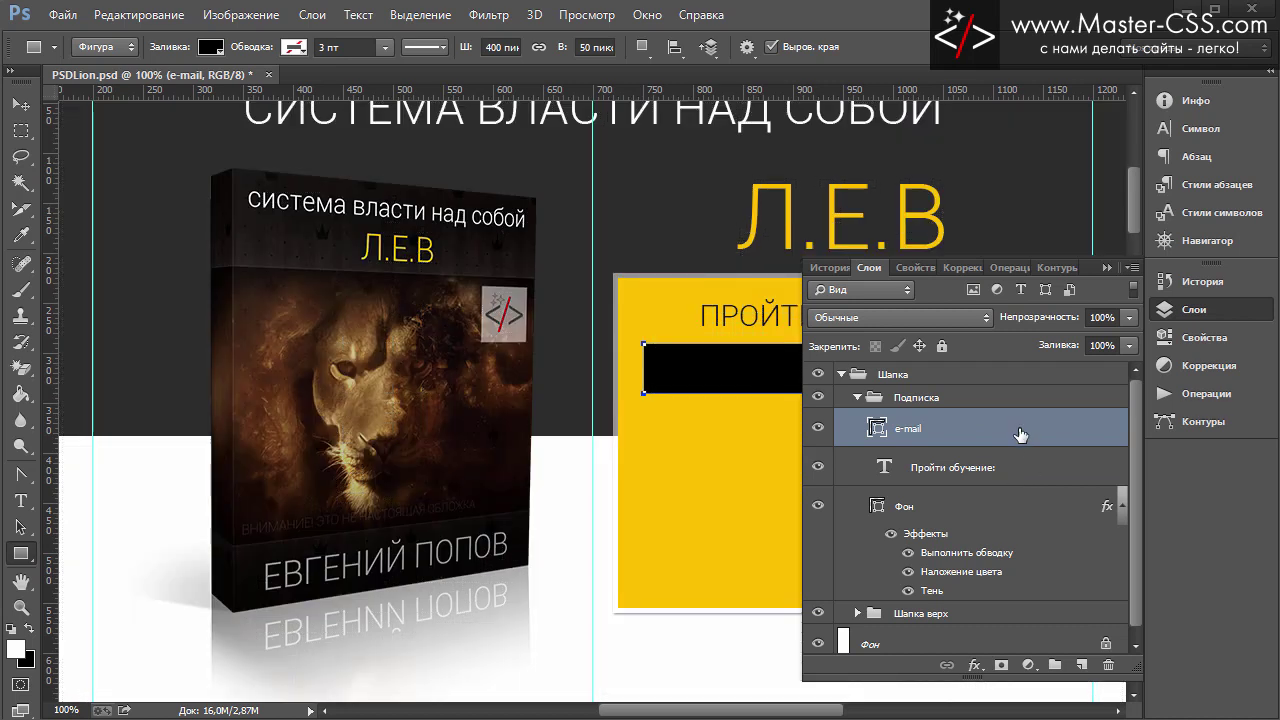
Give the e-mail layer a white Color Overlay
double_click(1020, 434)
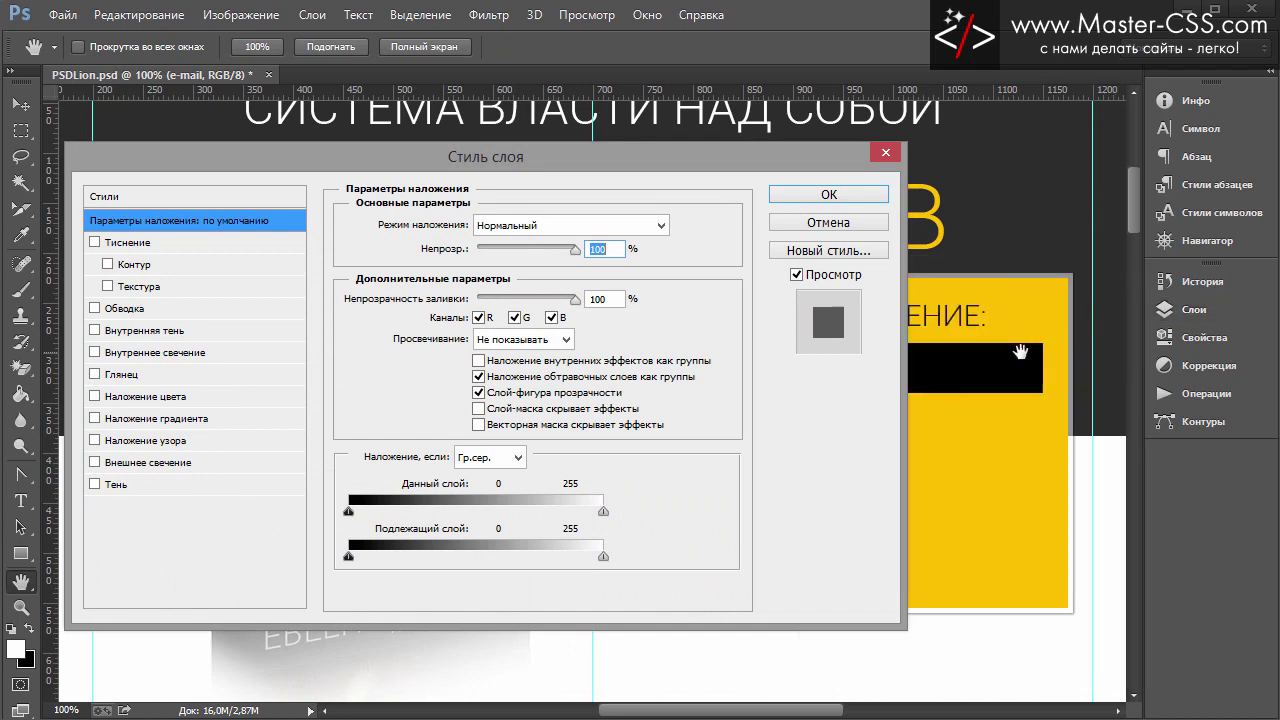
mouse_move(675, 160)
mouse_down()
mouse_move(810, 380)
mouse_move(672, 119)
mouse_up()
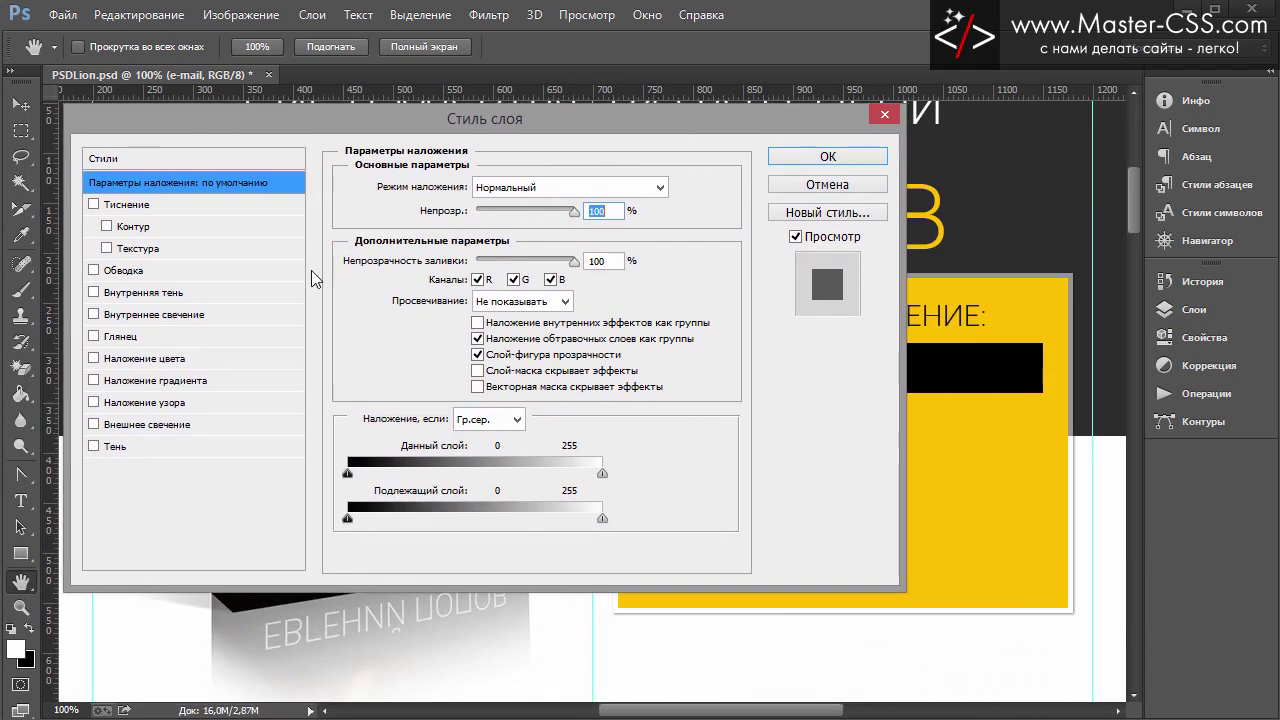
click(144, 358)
click(664, 187)
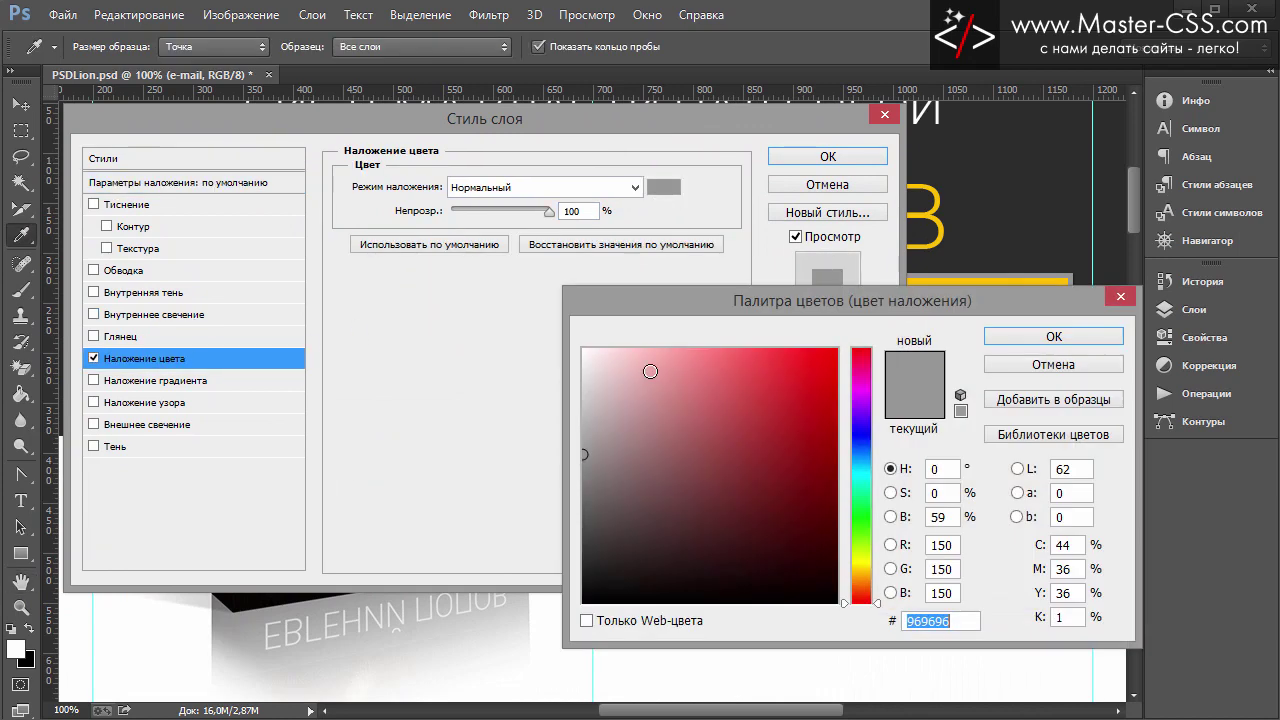
drag(650, 371, 546, 317)
click(988, 338)
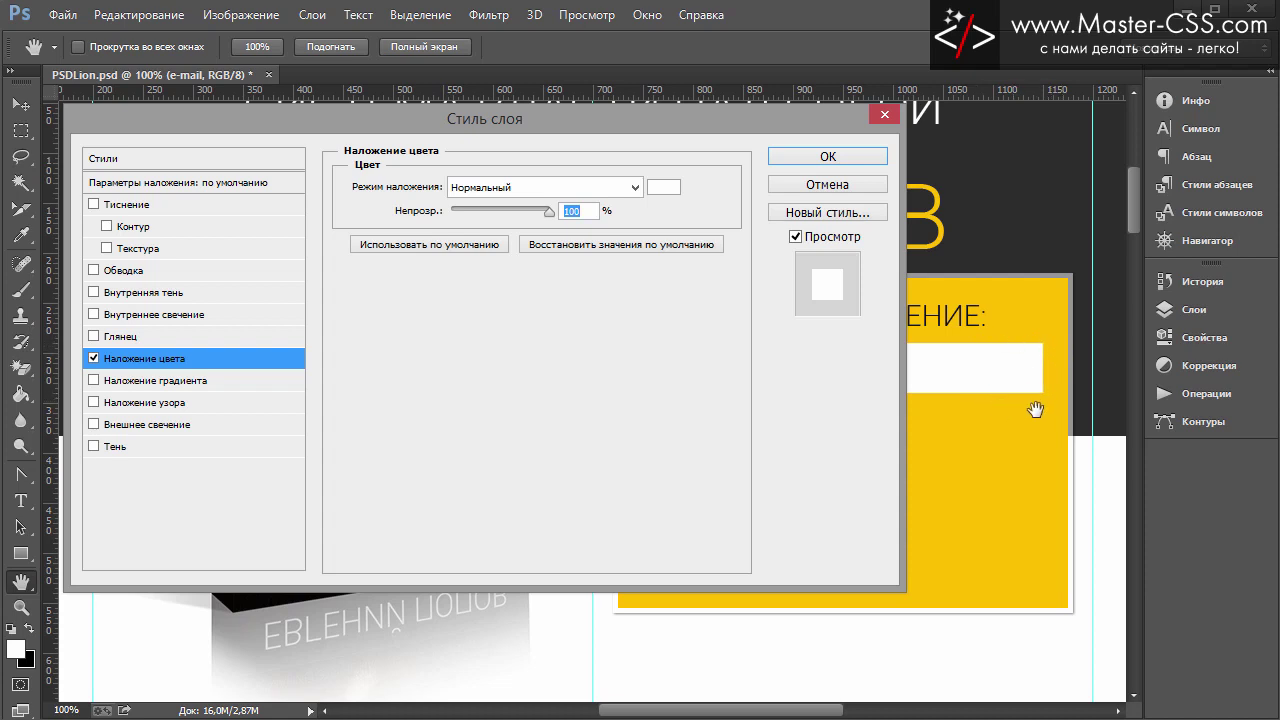
Add a 1 px Inside stroke in darkened sampled yellow #e1a900 and apply the style
click(146, 273)
click(500, 212)
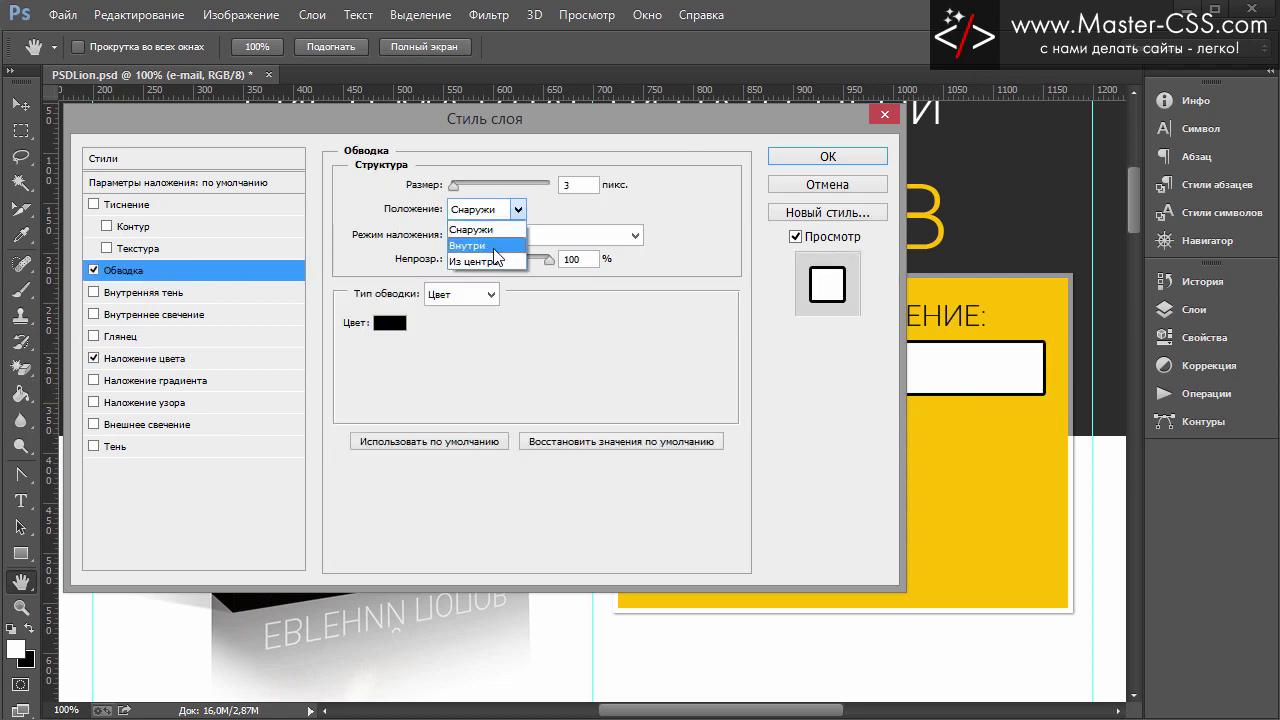
click(494, 246)
drag(454, 185, 447, 185)
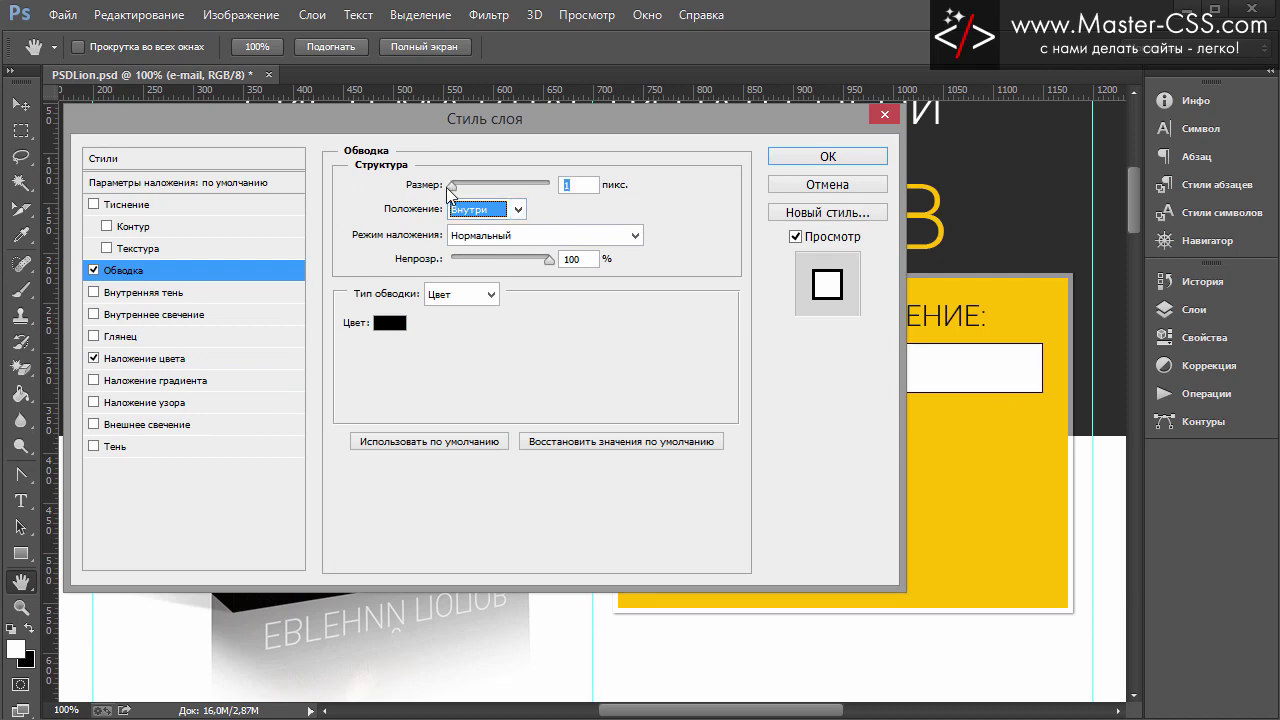
click(390, 325)
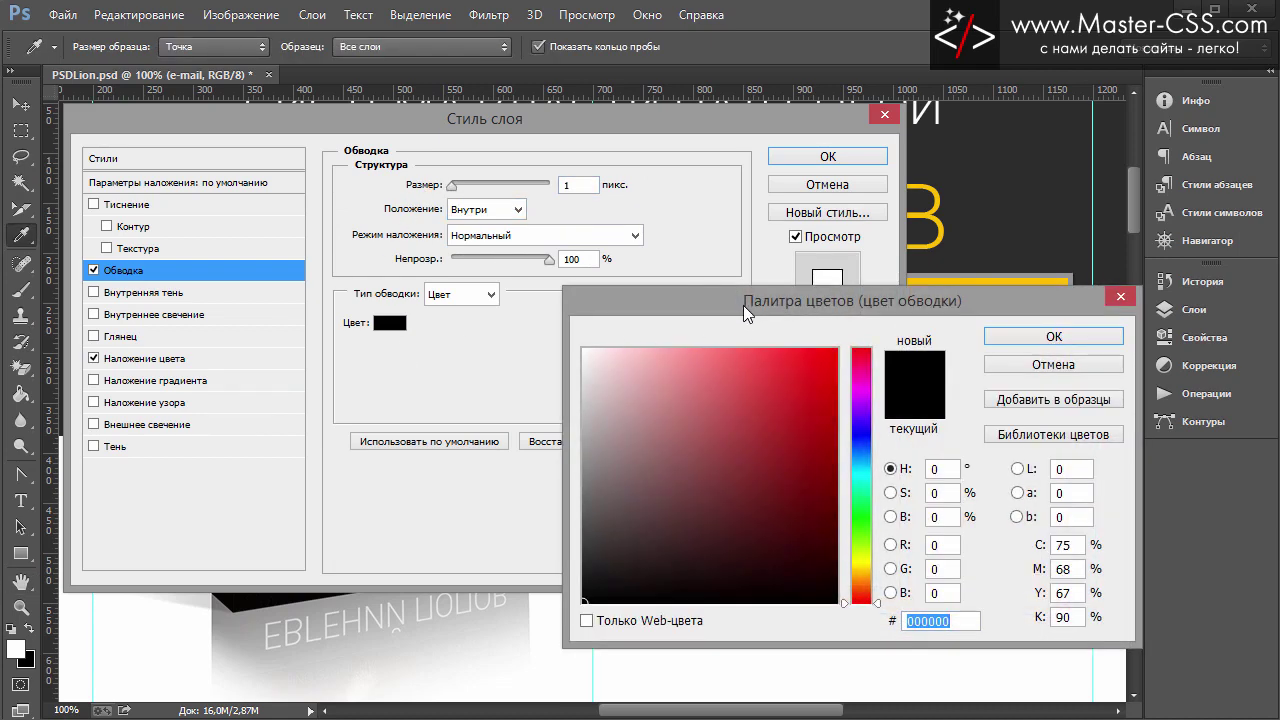
drag(743, 305, 433, 270)
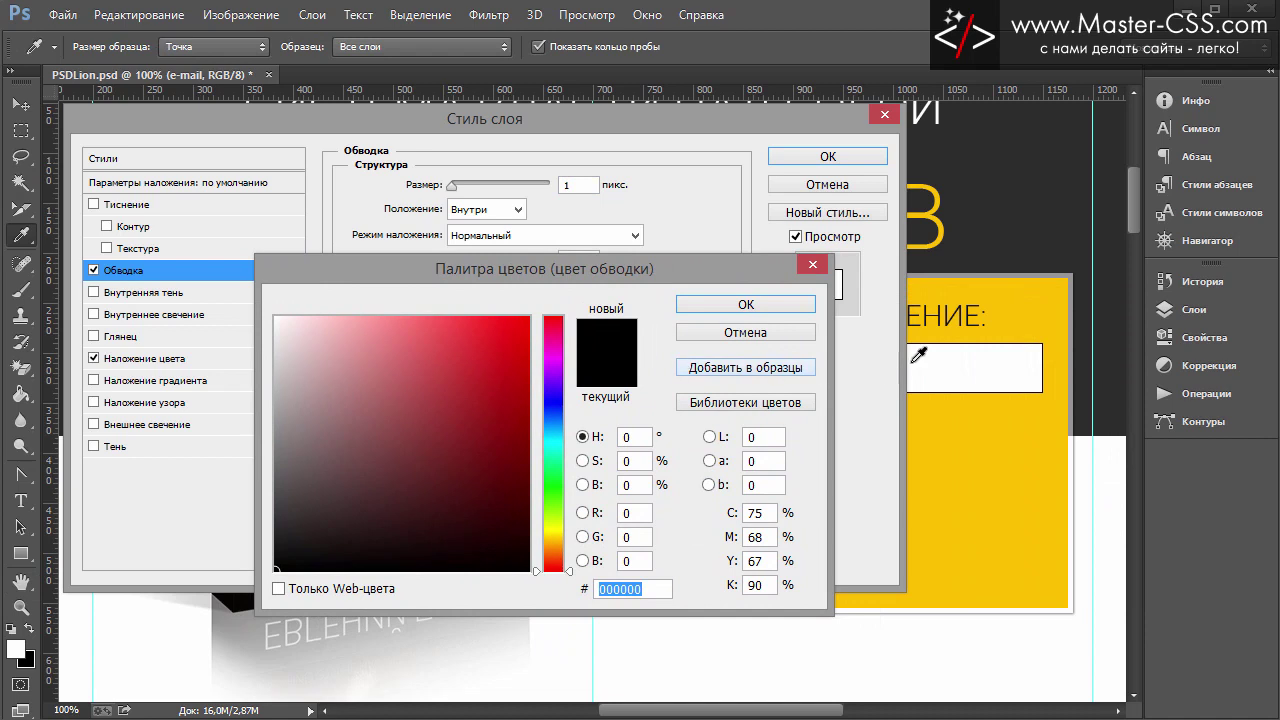
click(1028, 322)
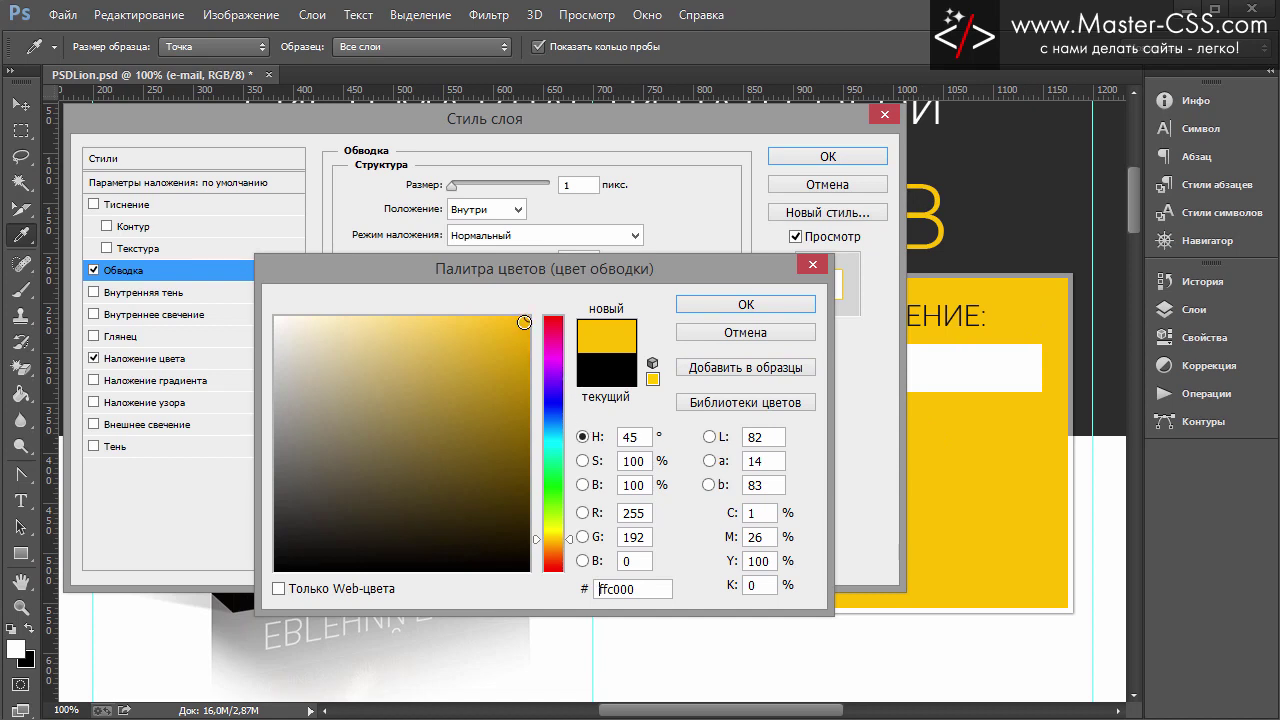
drag(524, 322, 540, 339)
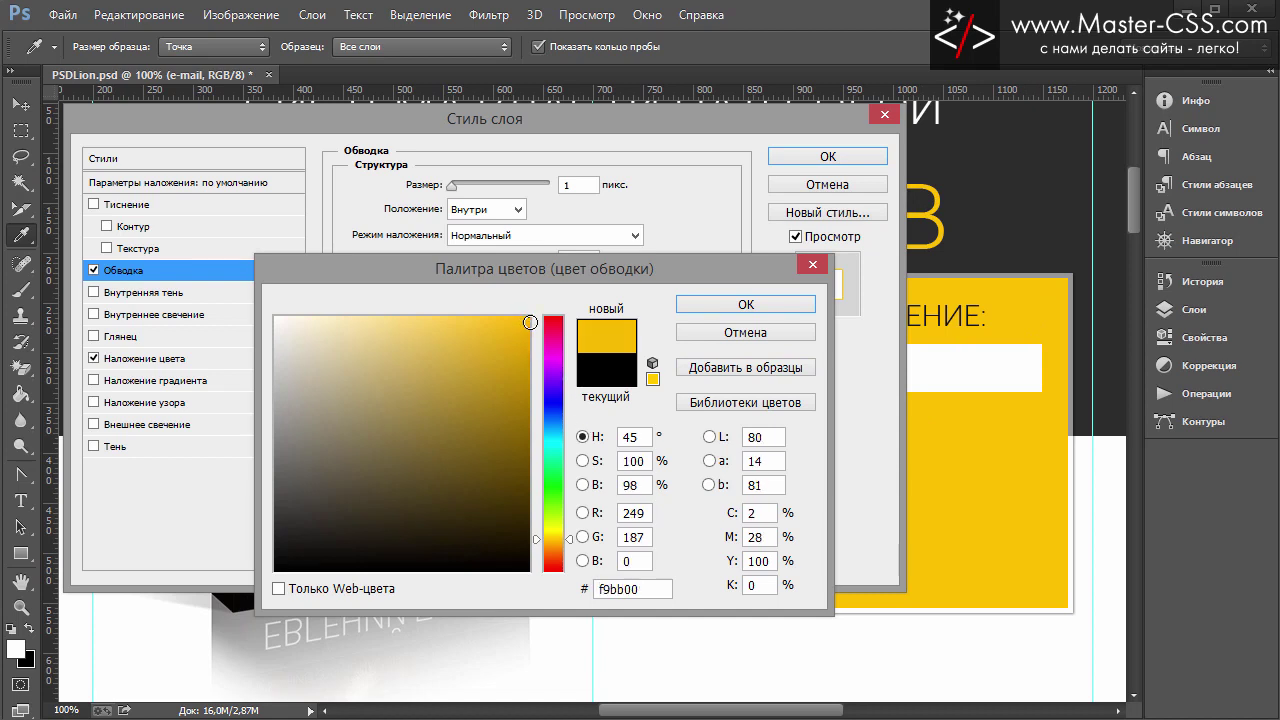
click(529, 344)
click(528, 346)
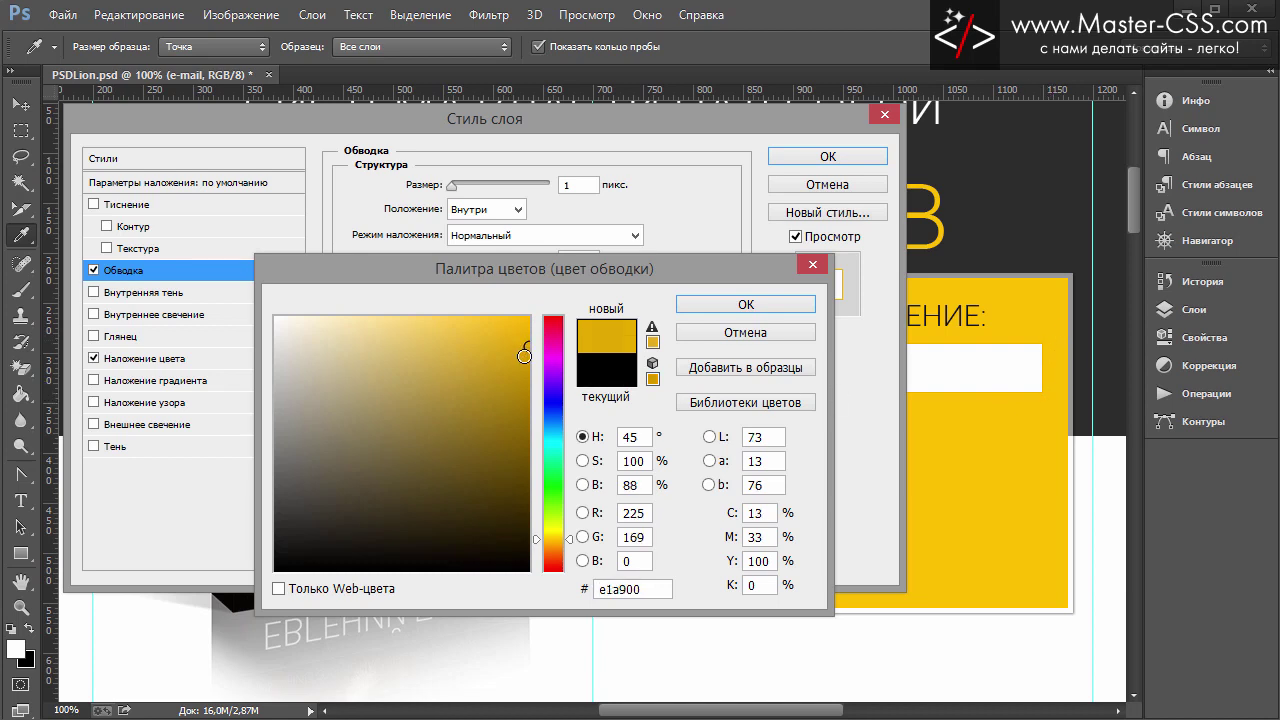
click(737, 314)
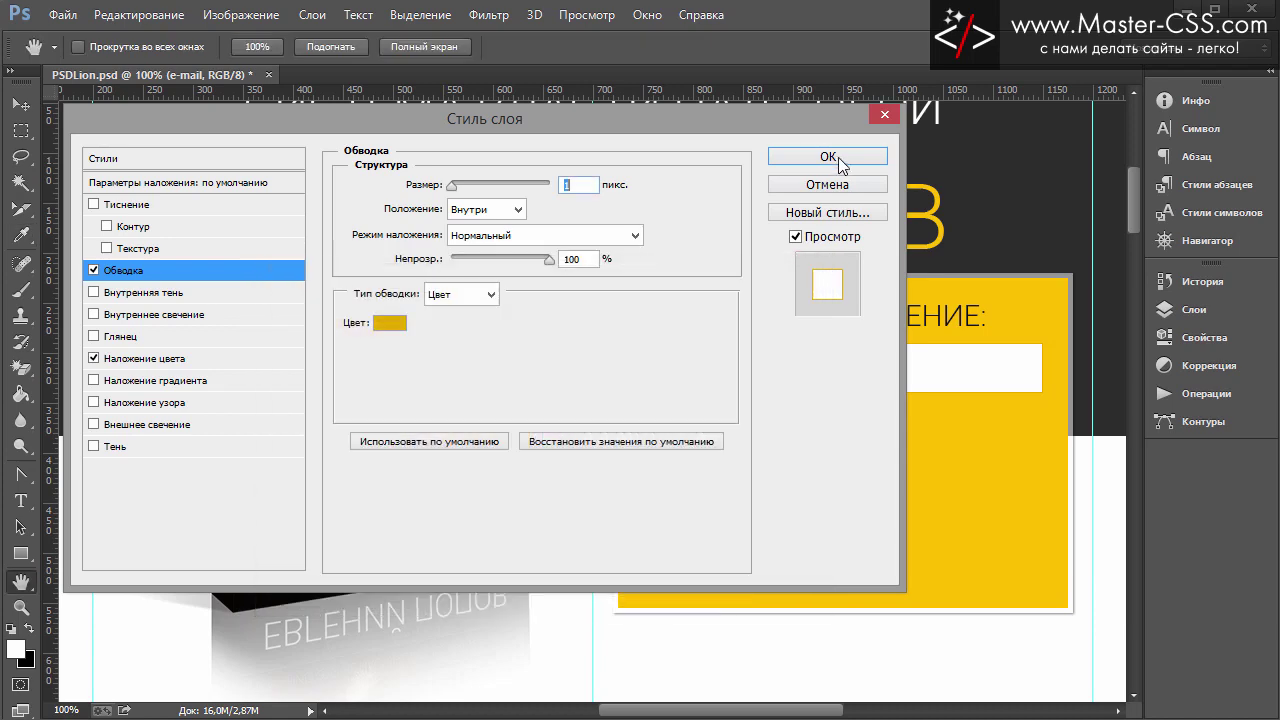
click(826, 157)
Type the placeholder 'ВВЕДИТЕ СЮДА СВОЙ E-MAIL' into the white field within the Подписка group
key(v)
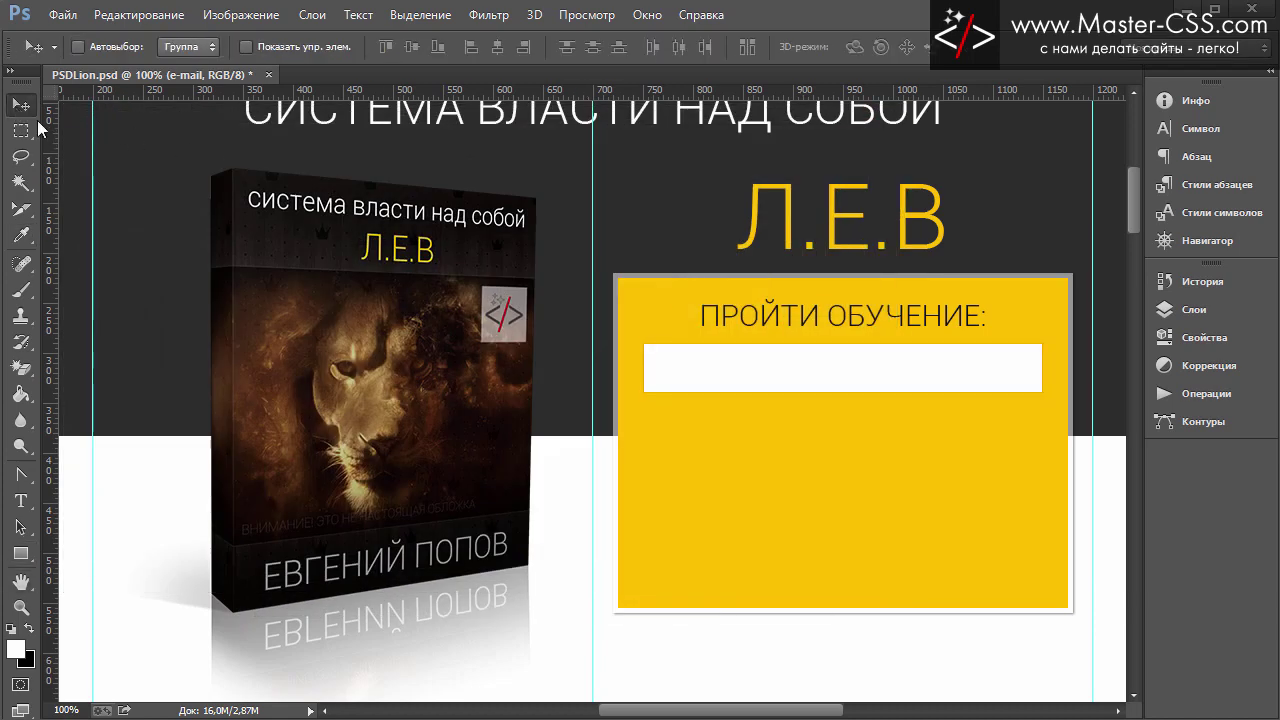
click(1190, 309)
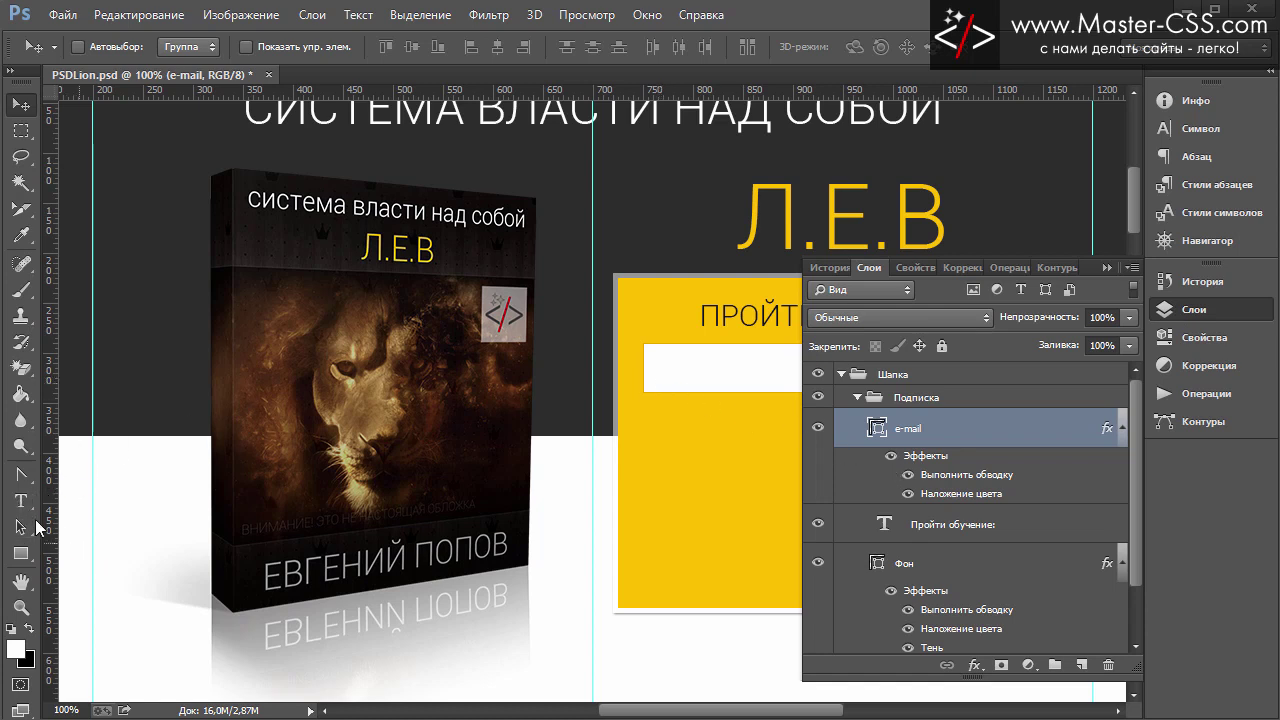
click(20, 500)
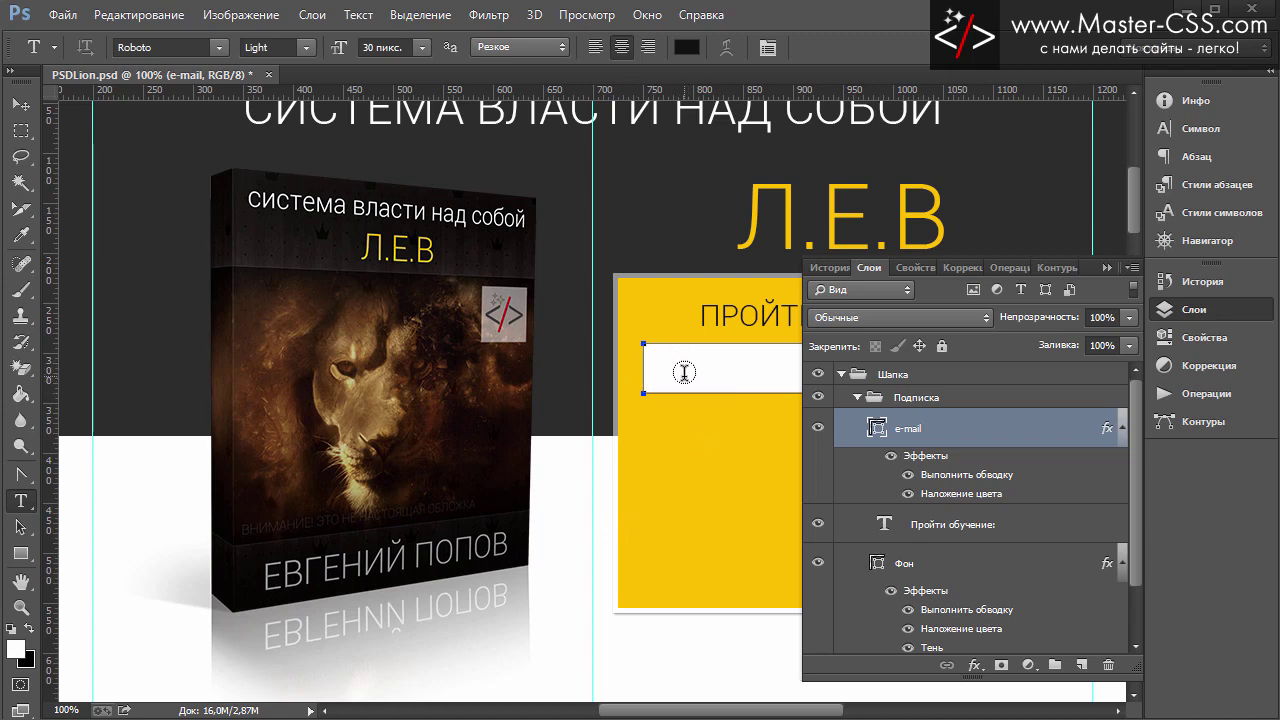
click(933, 400)
click(661, 372)
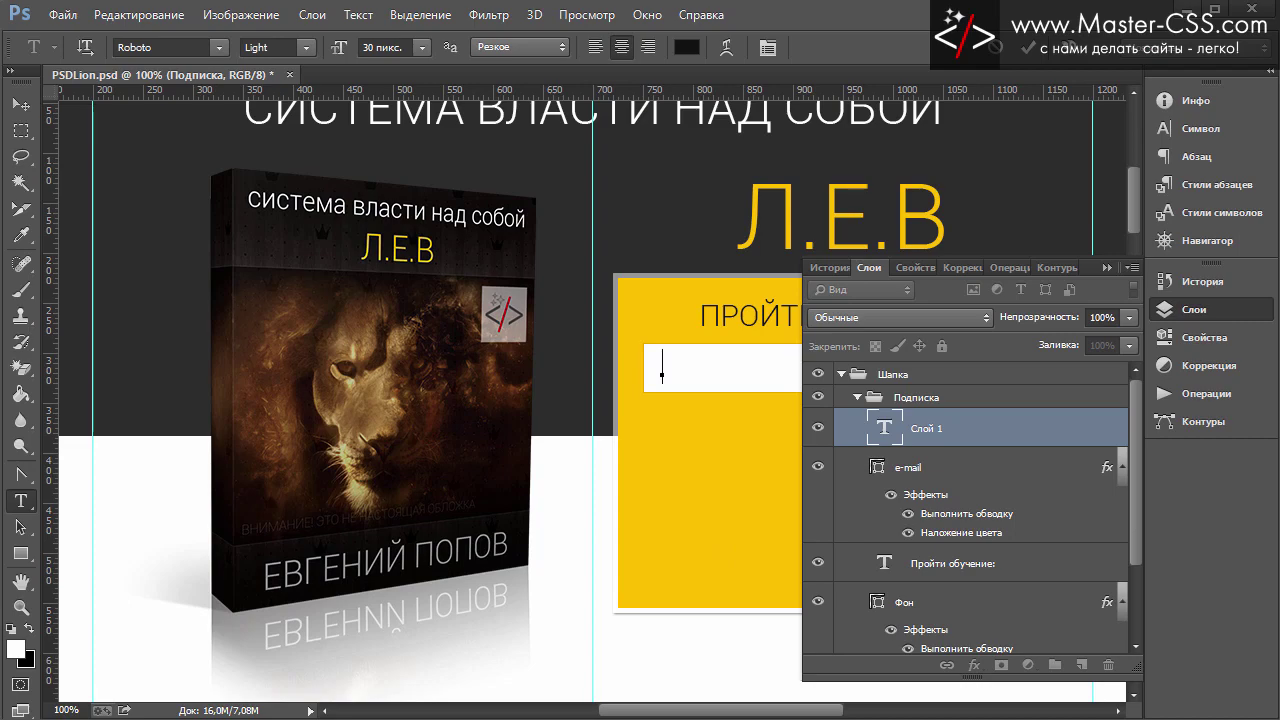
key(alt+Tab)
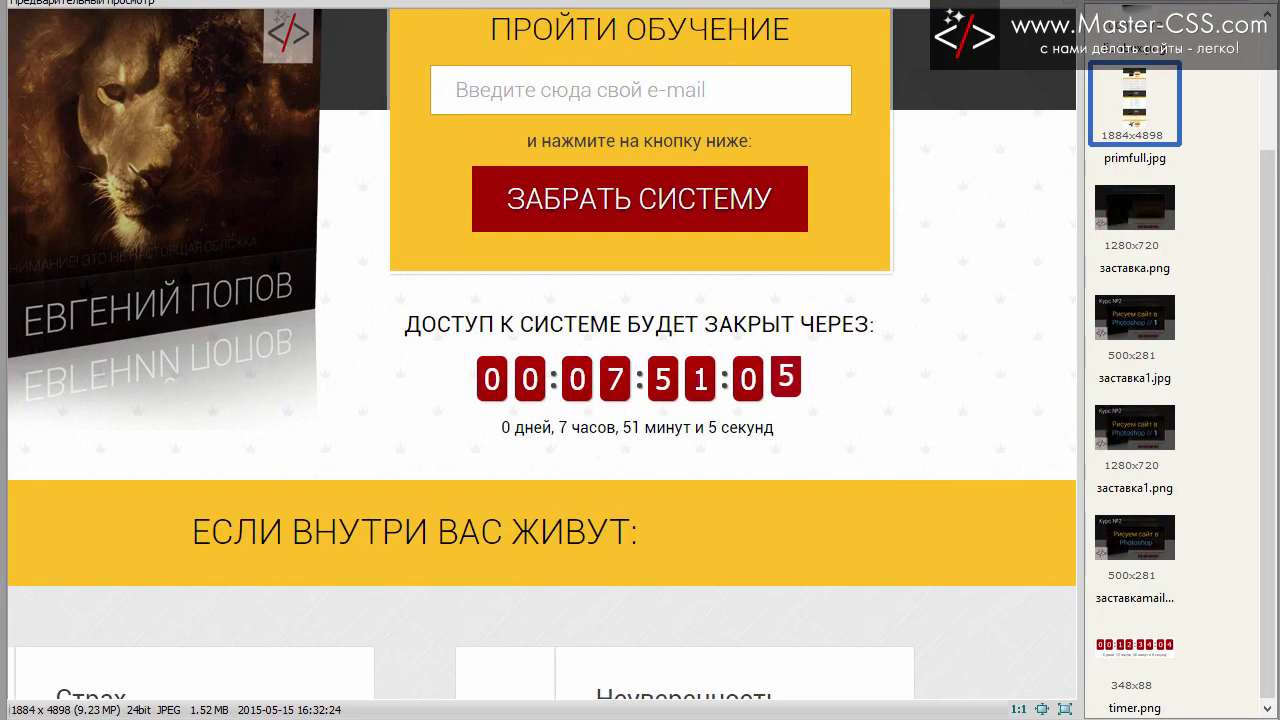
click(723, 96)
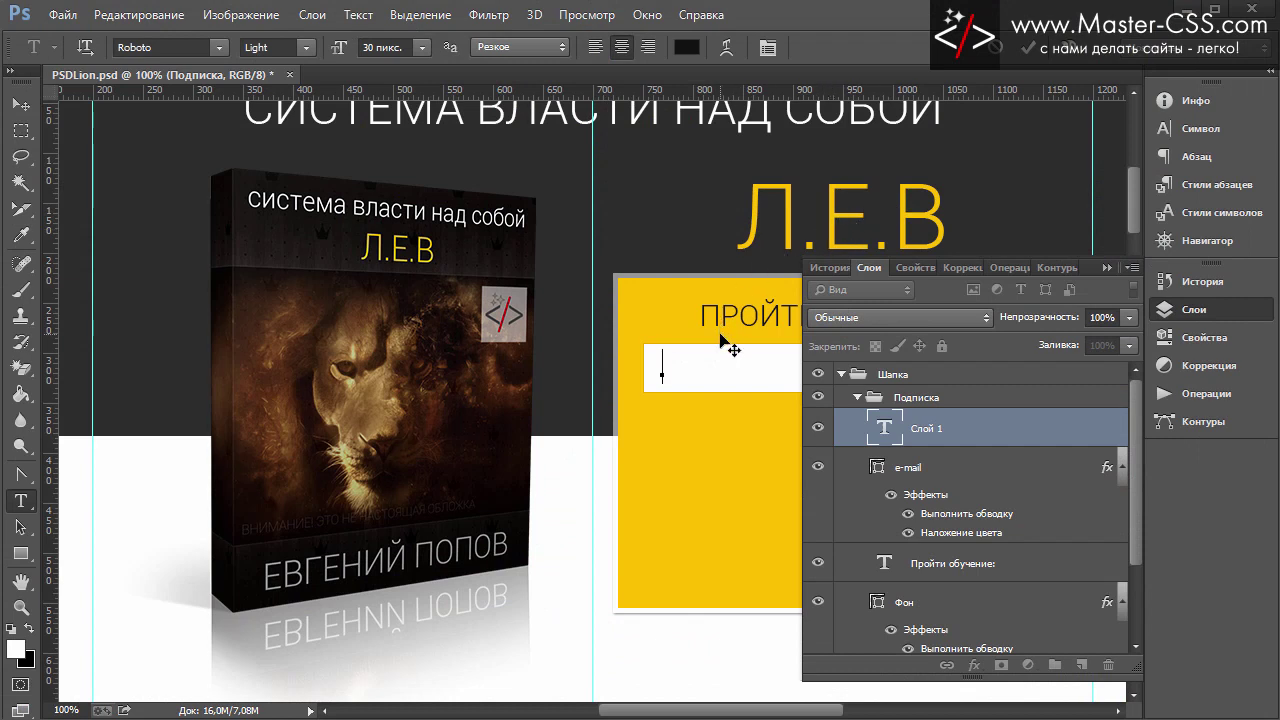
text(D)
text(ВЕД)
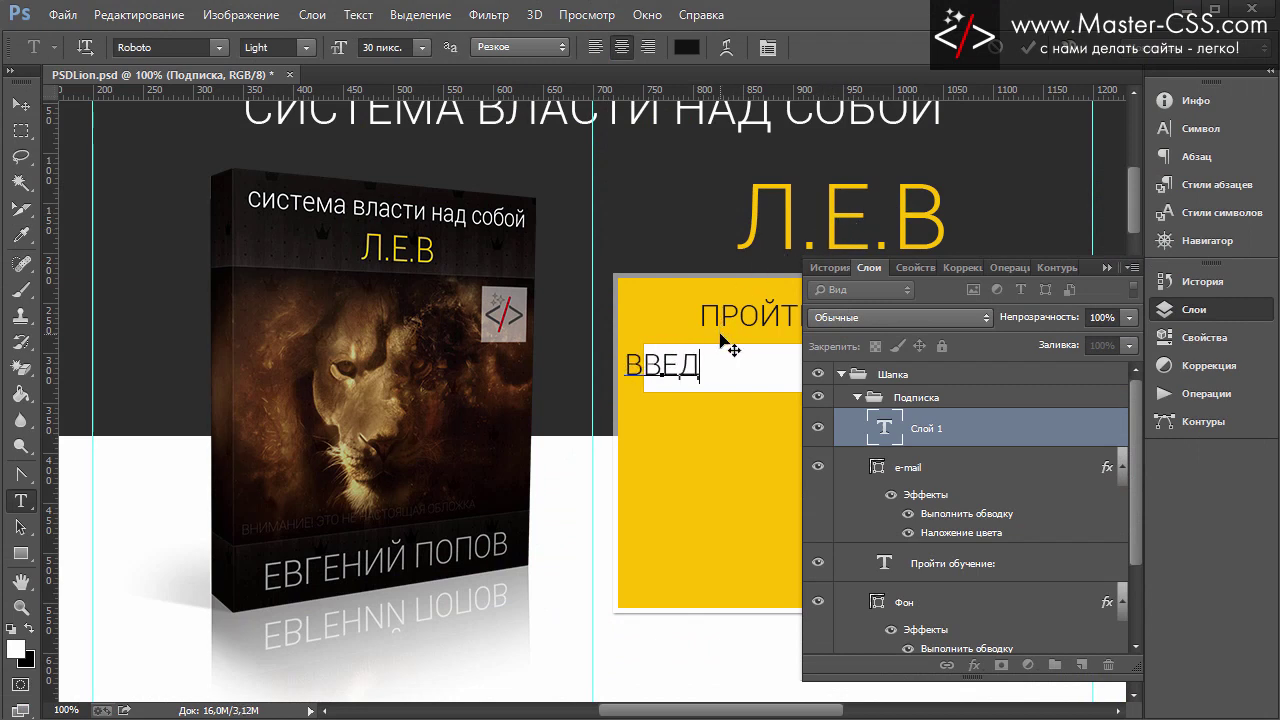
text(ИТЕ СЮДА СВО)
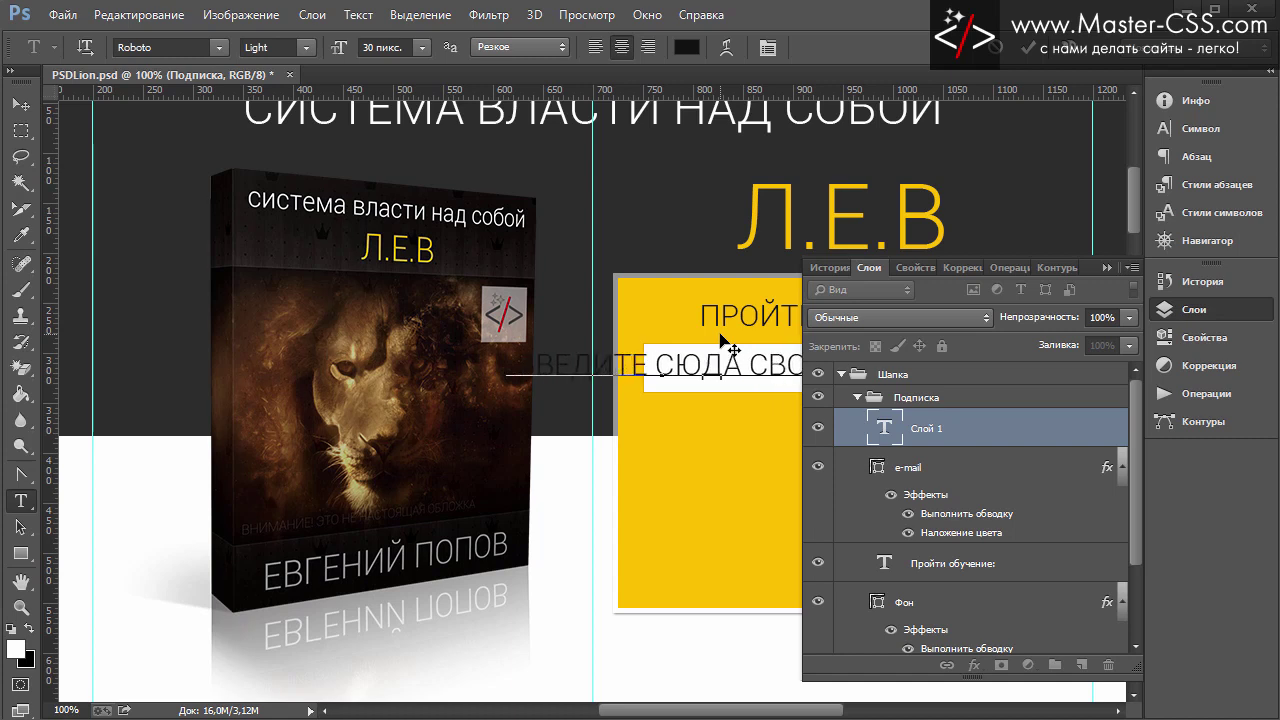
text(Й)
text( Е)
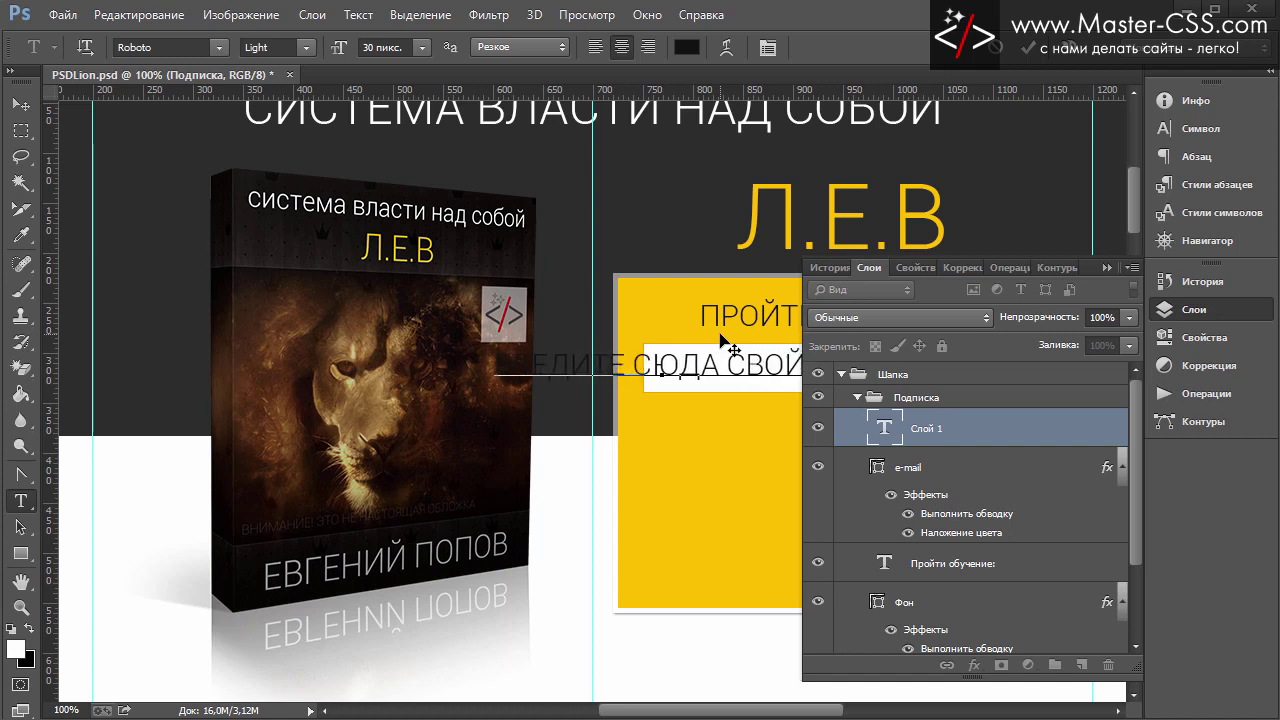
text(-)
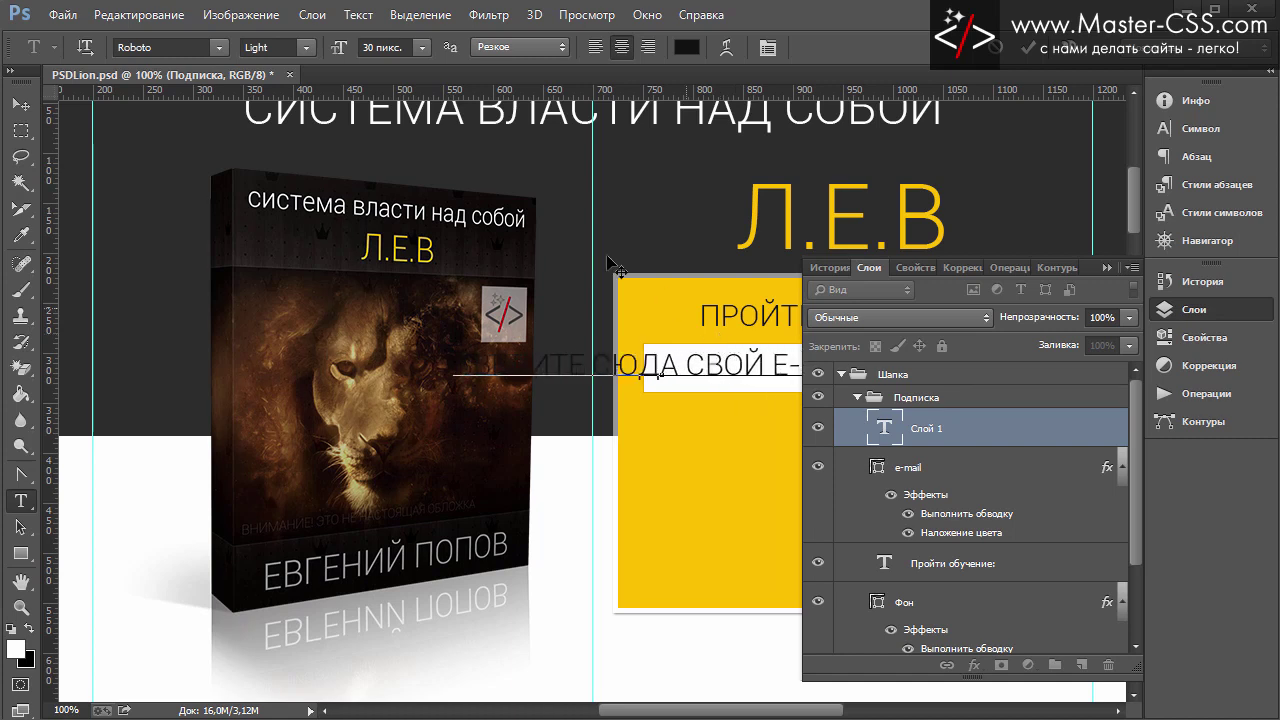
click(20, 104)
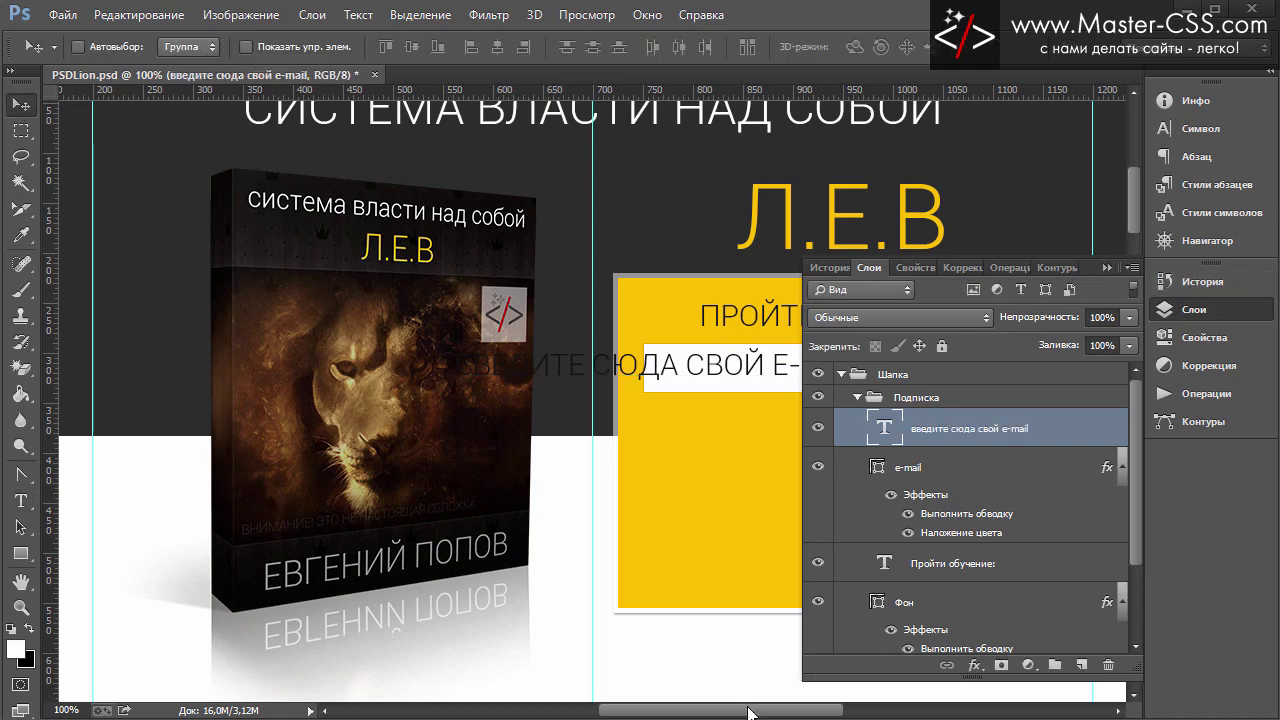
drag(750, 712, 830, 712)
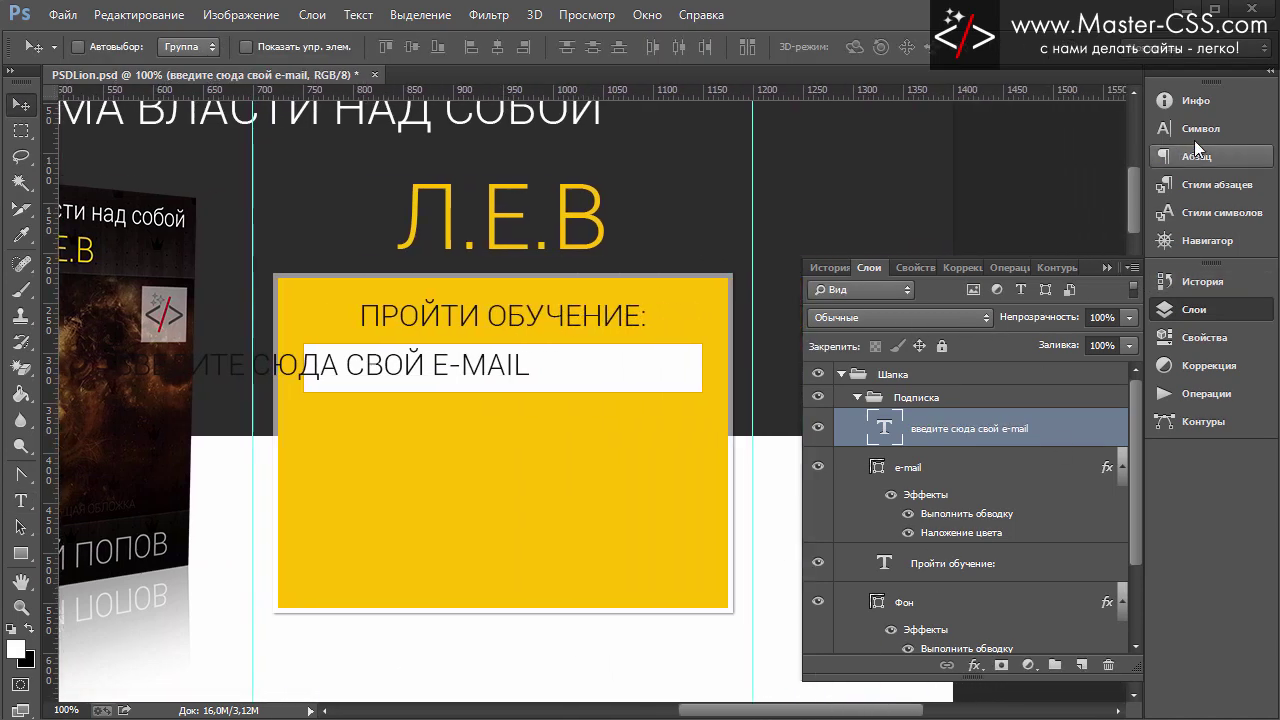
Left-align the placeholder, set it to 20 px, and turn off All Caps
click(1198, 128)
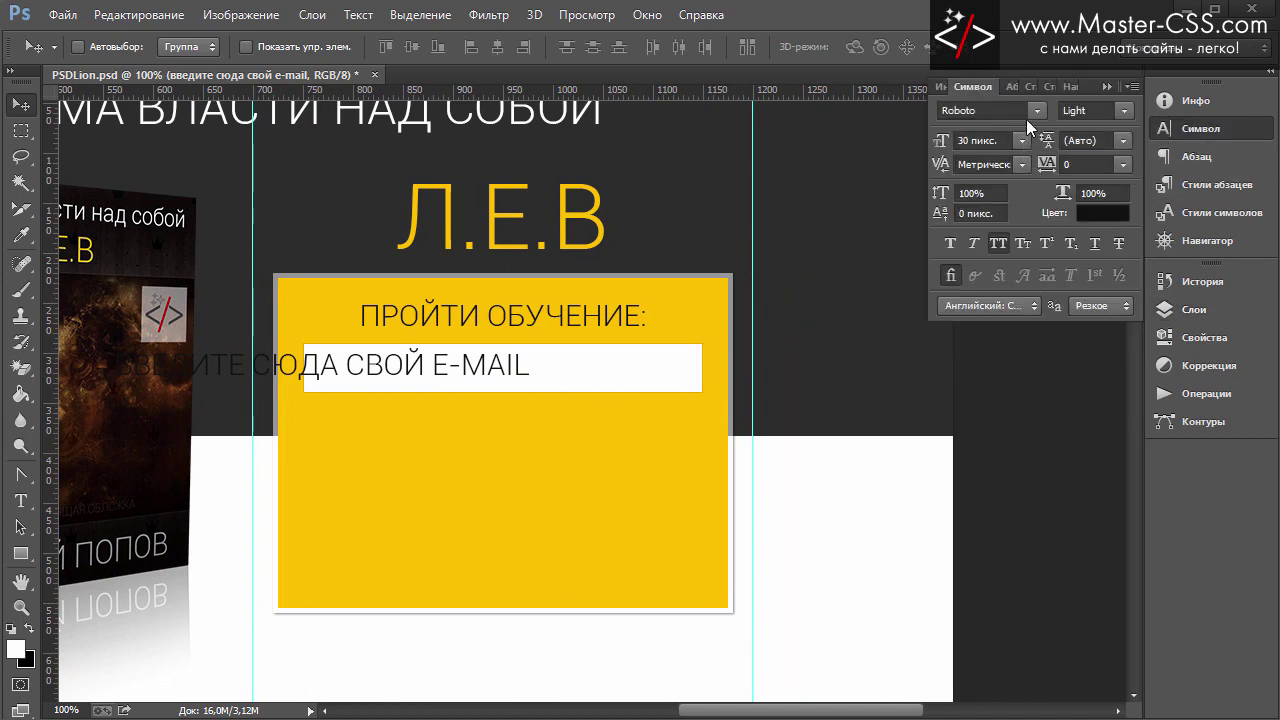
click(1010, 86)
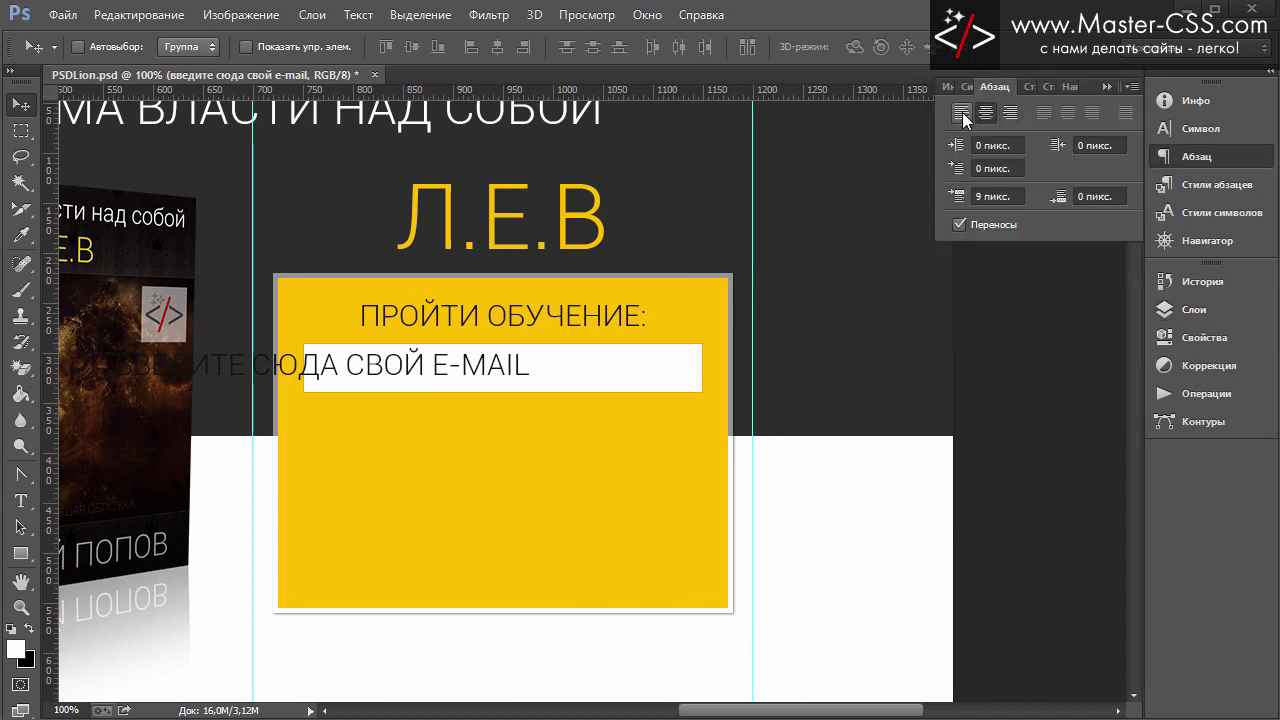
click(962, 114)
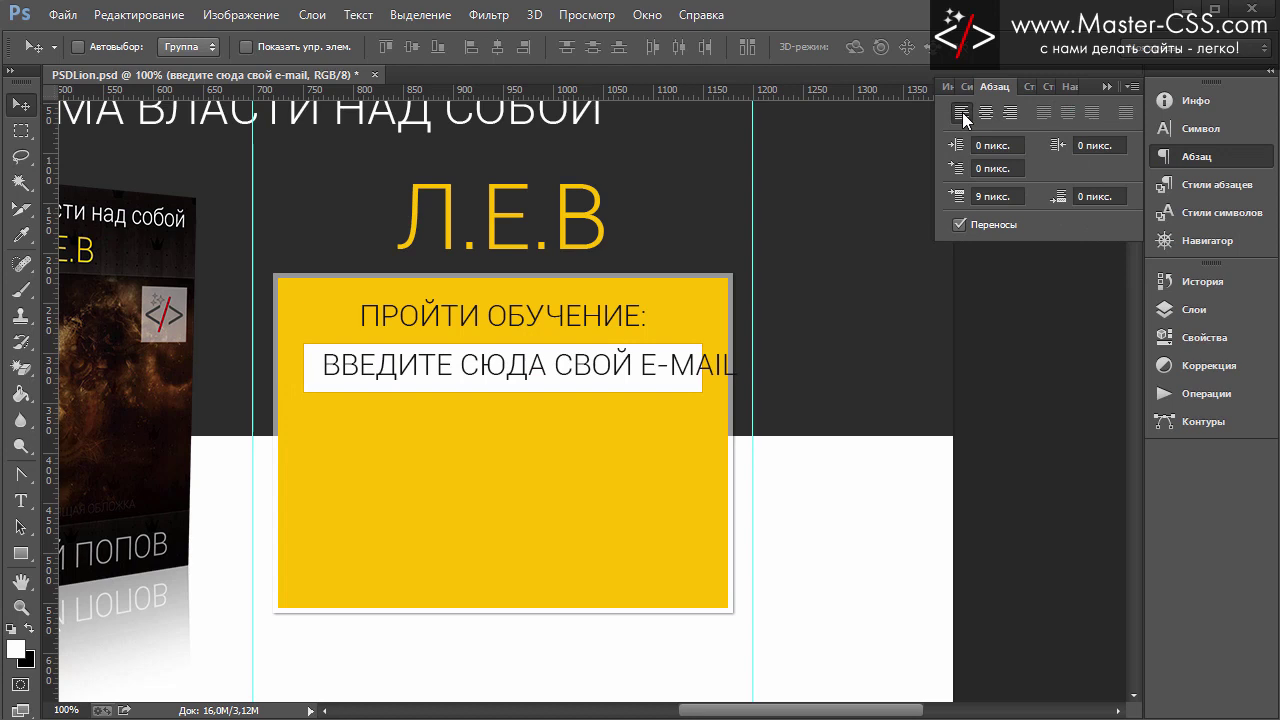
click(965, 88)
click(1022, 140)
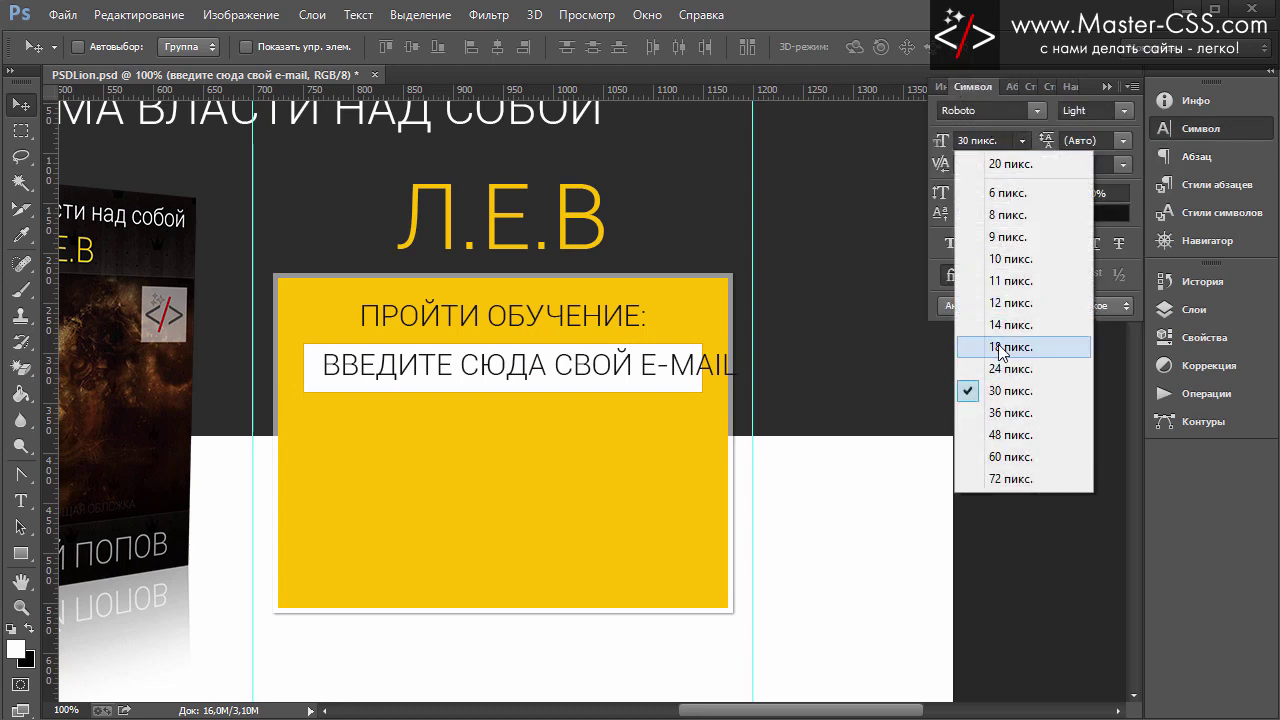
click(960, 141)
click(959, 140)
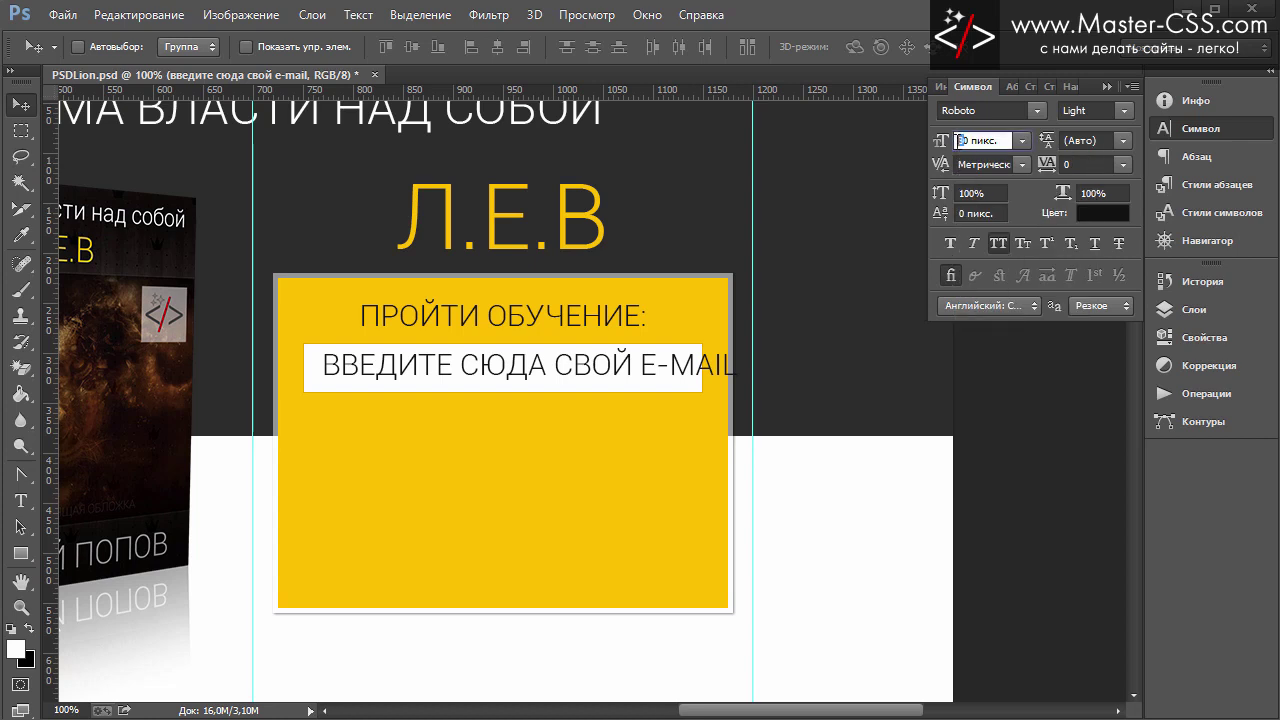
text(2)
key(Return)
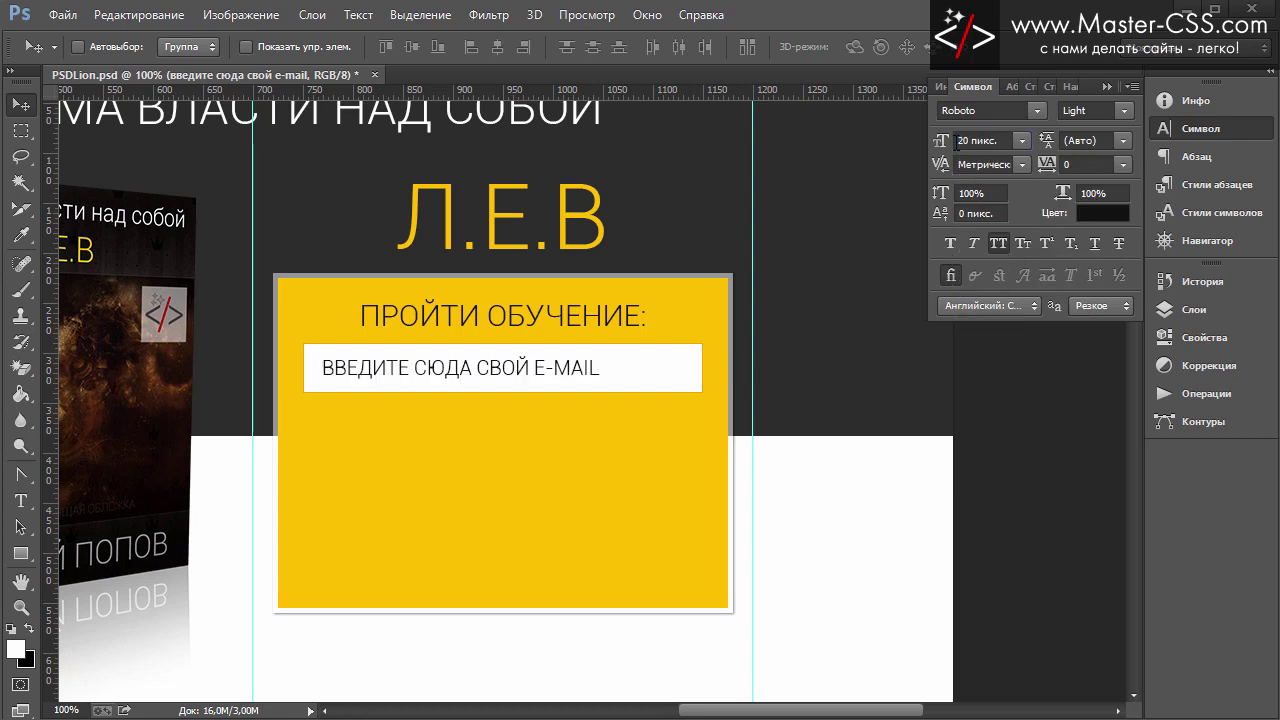
click(1002, 241)
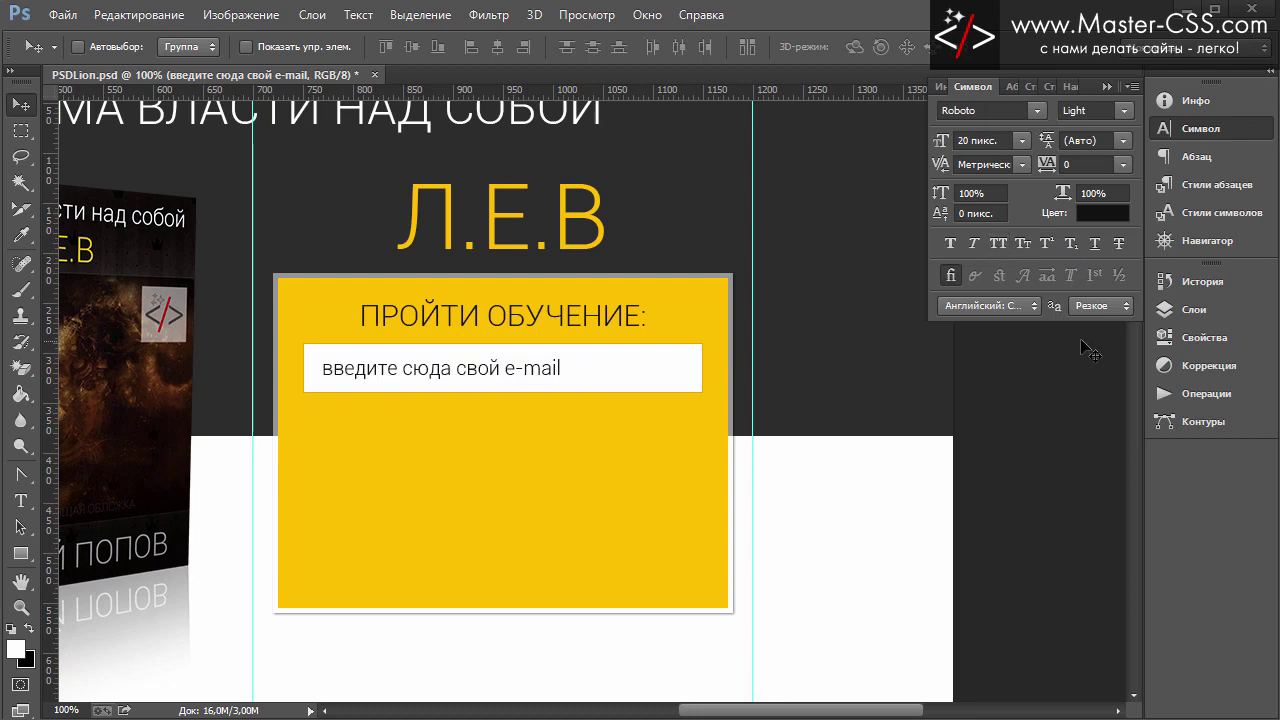
Set the placeholder text colour to grey #555555
click(1100, 213)
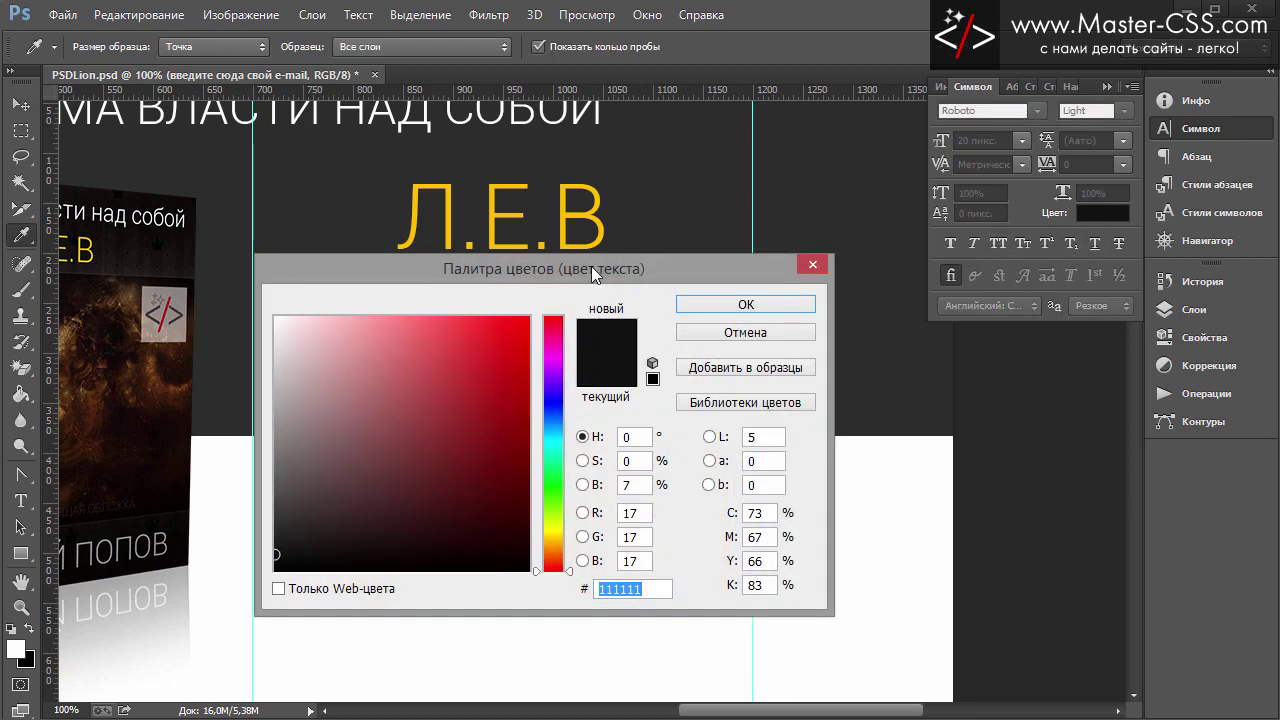
drag(591, 266, 961, 167)
text(4)
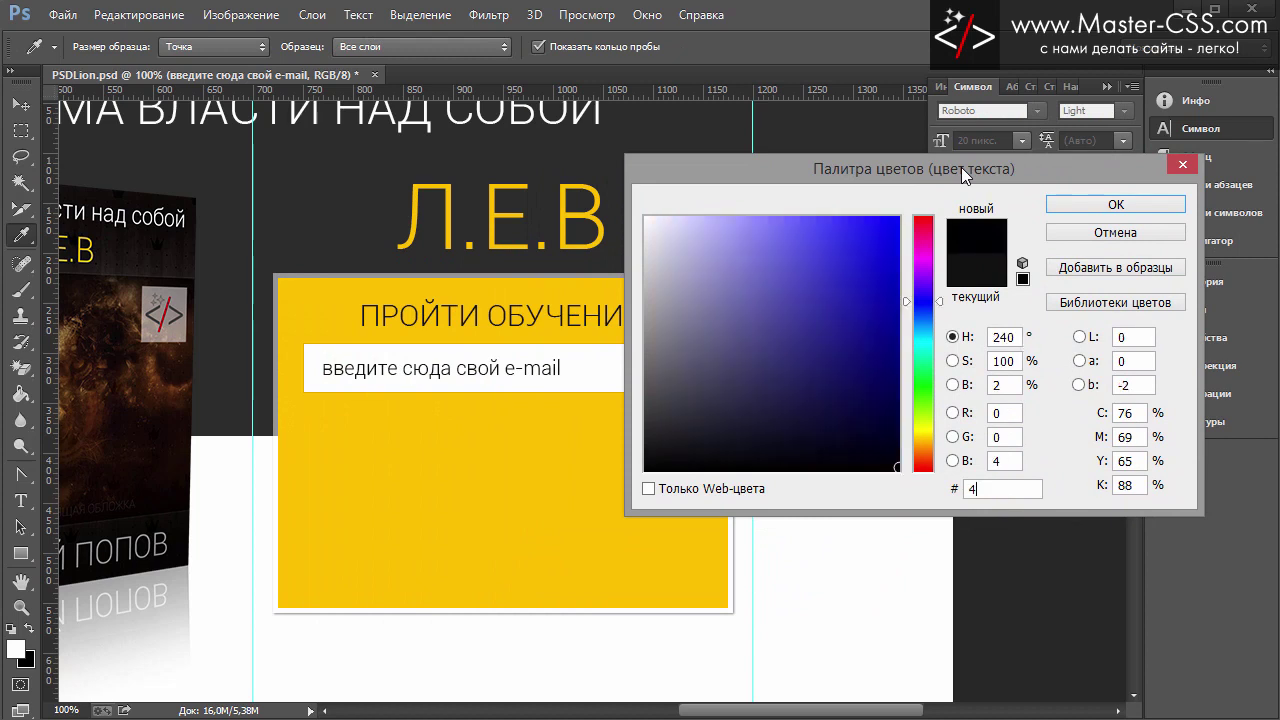
text(44)
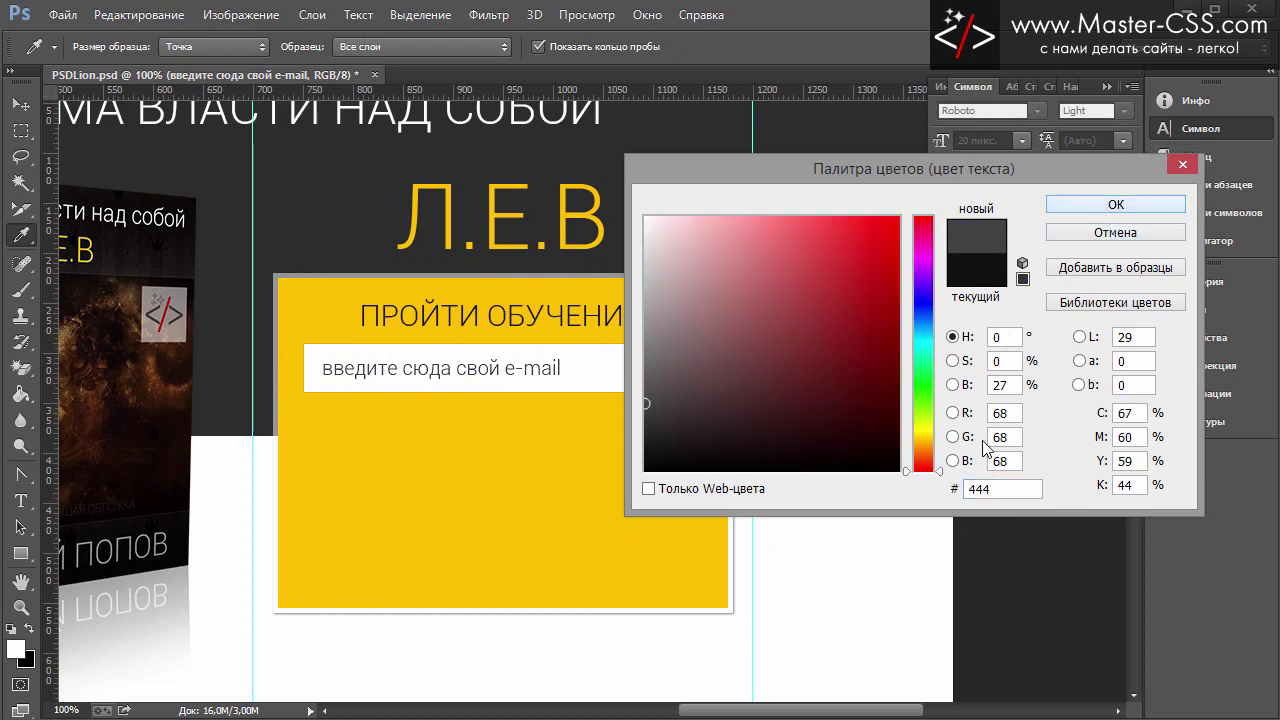
double_click(992, 488)
text(555)
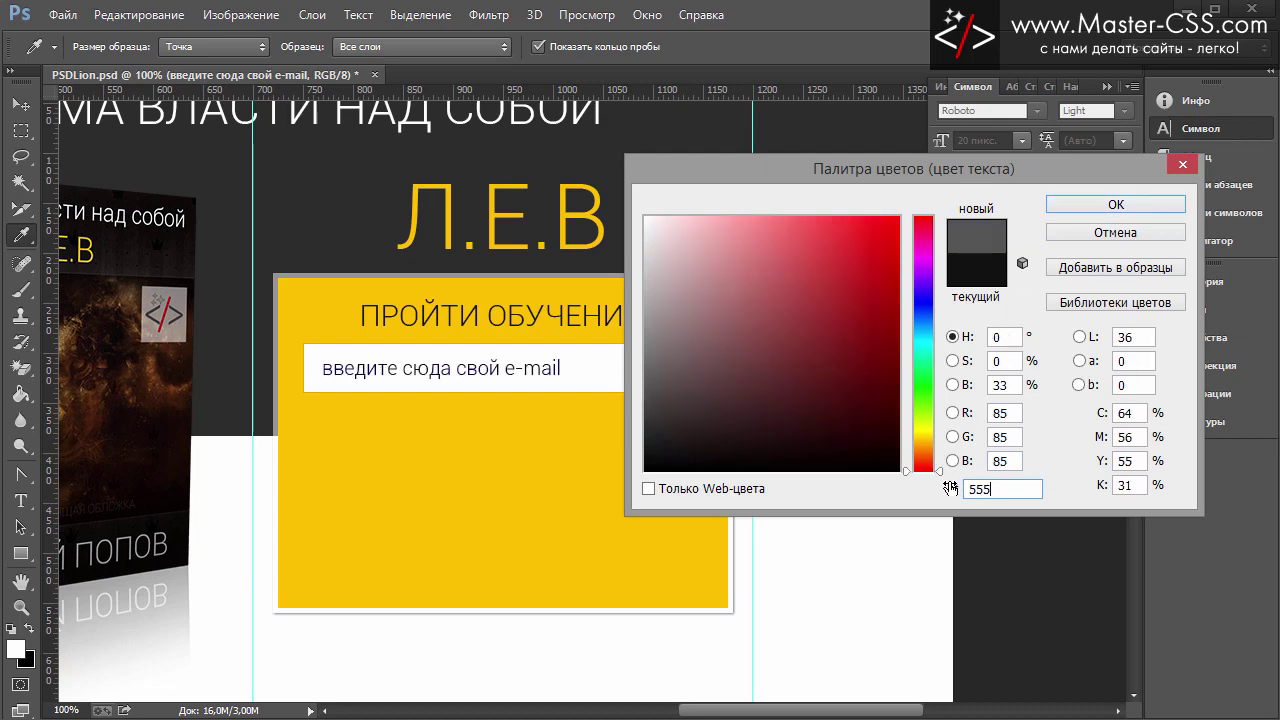
click(1115, 205)
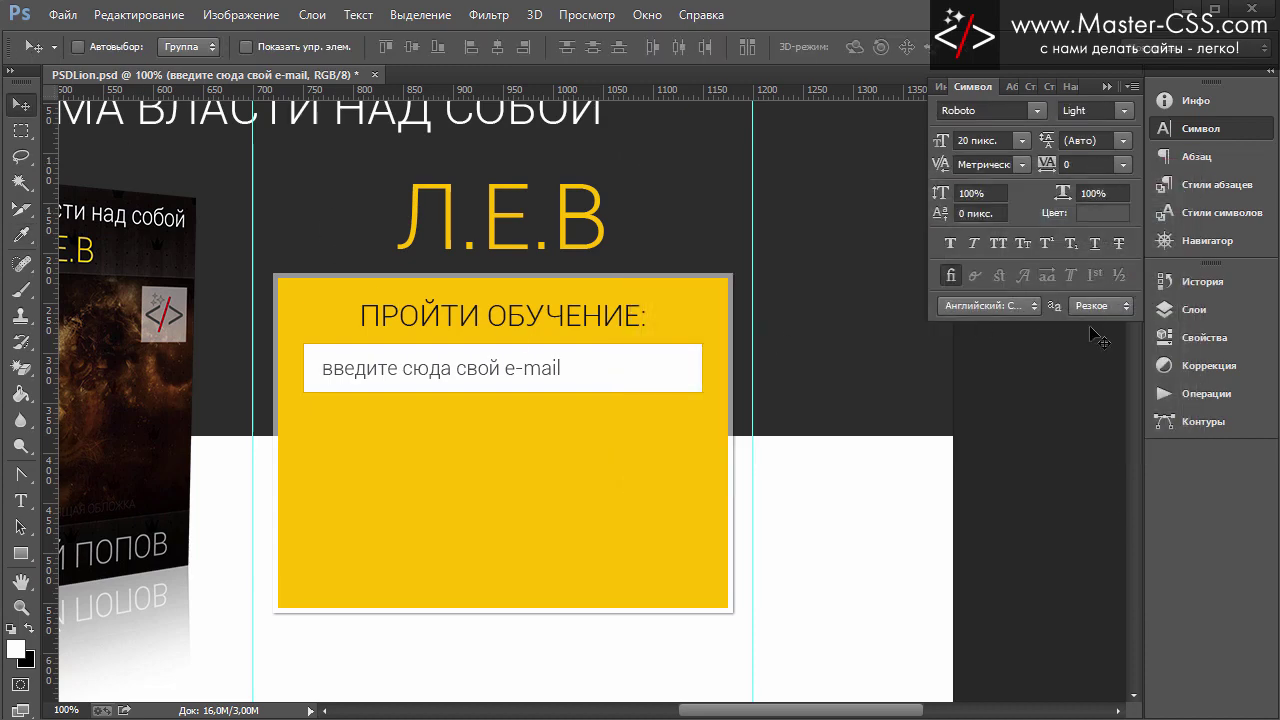
Nudge the placeholder up and add 'и нажмите на кнопку ниже' in a 400×40 text box below
click(1192, 312)
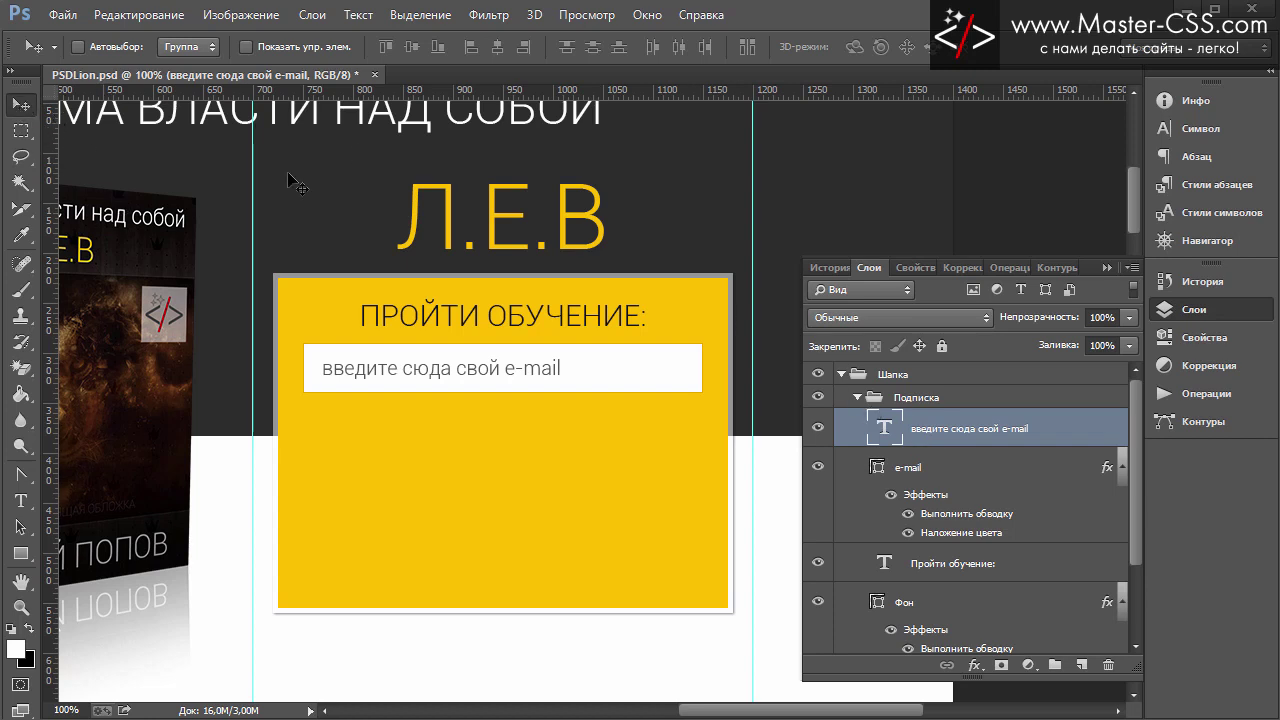
key(Up)
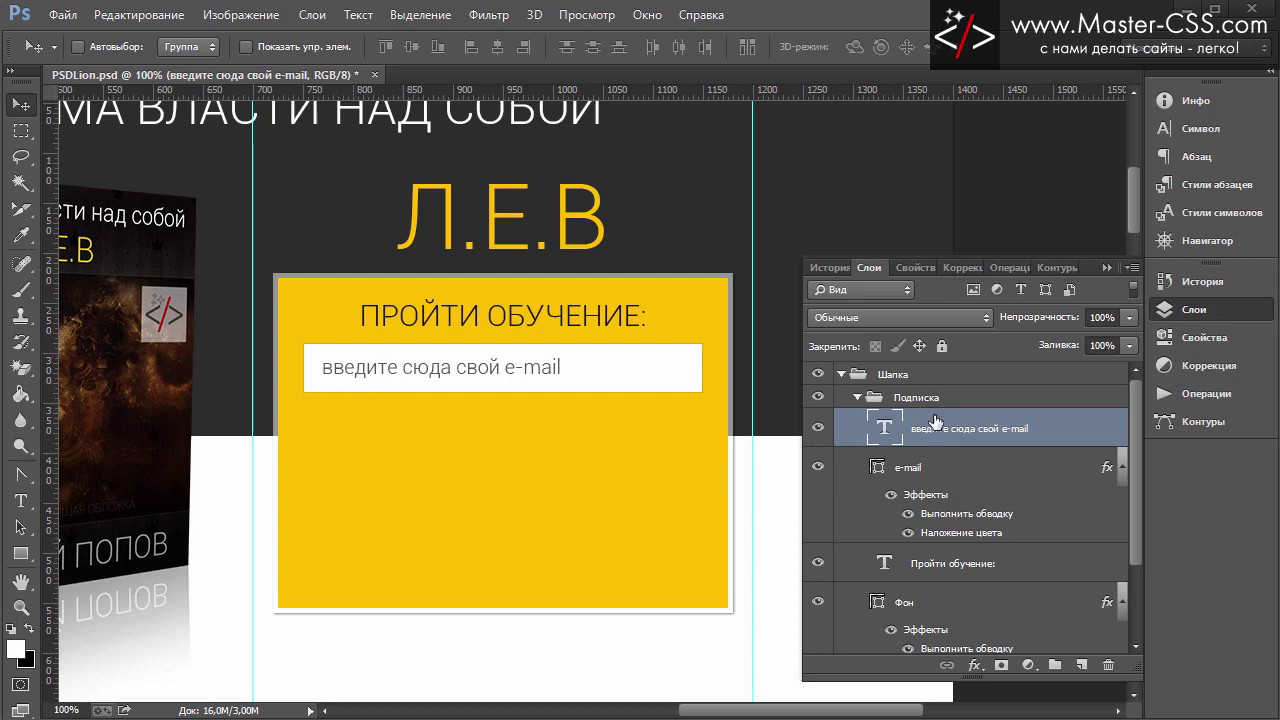
click(20, 500)
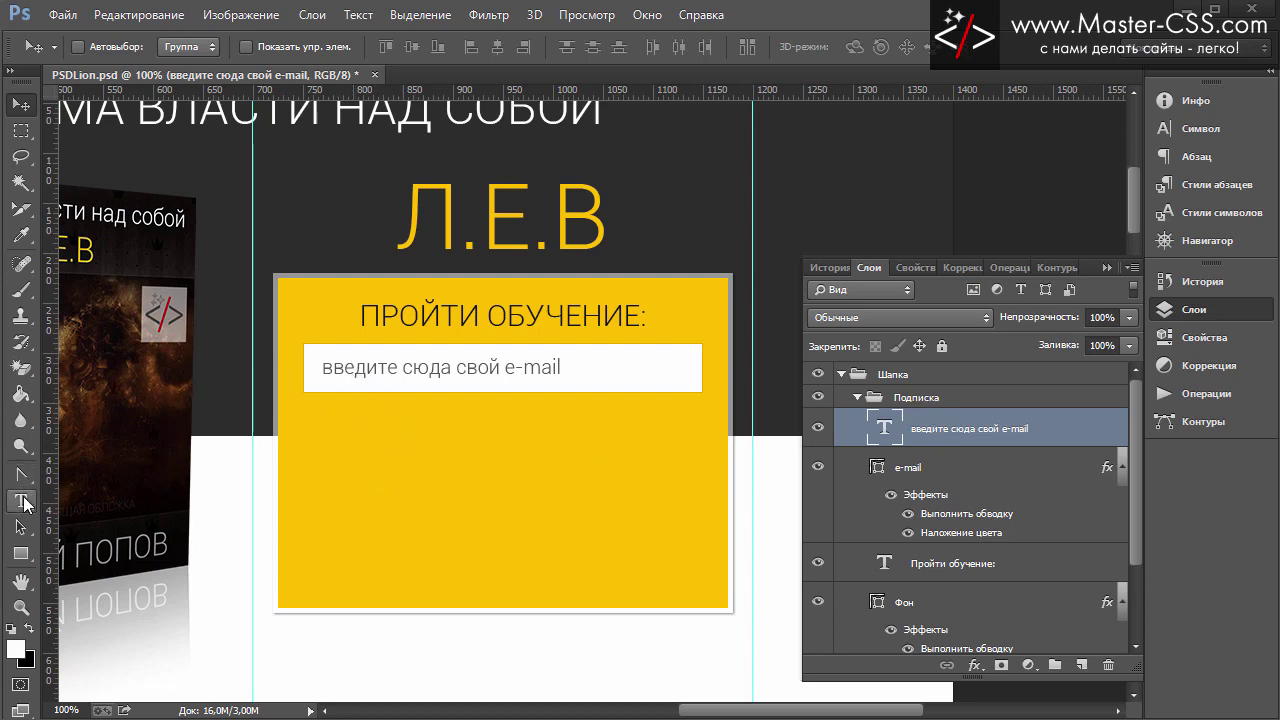
key(ctrl+apostrophe)
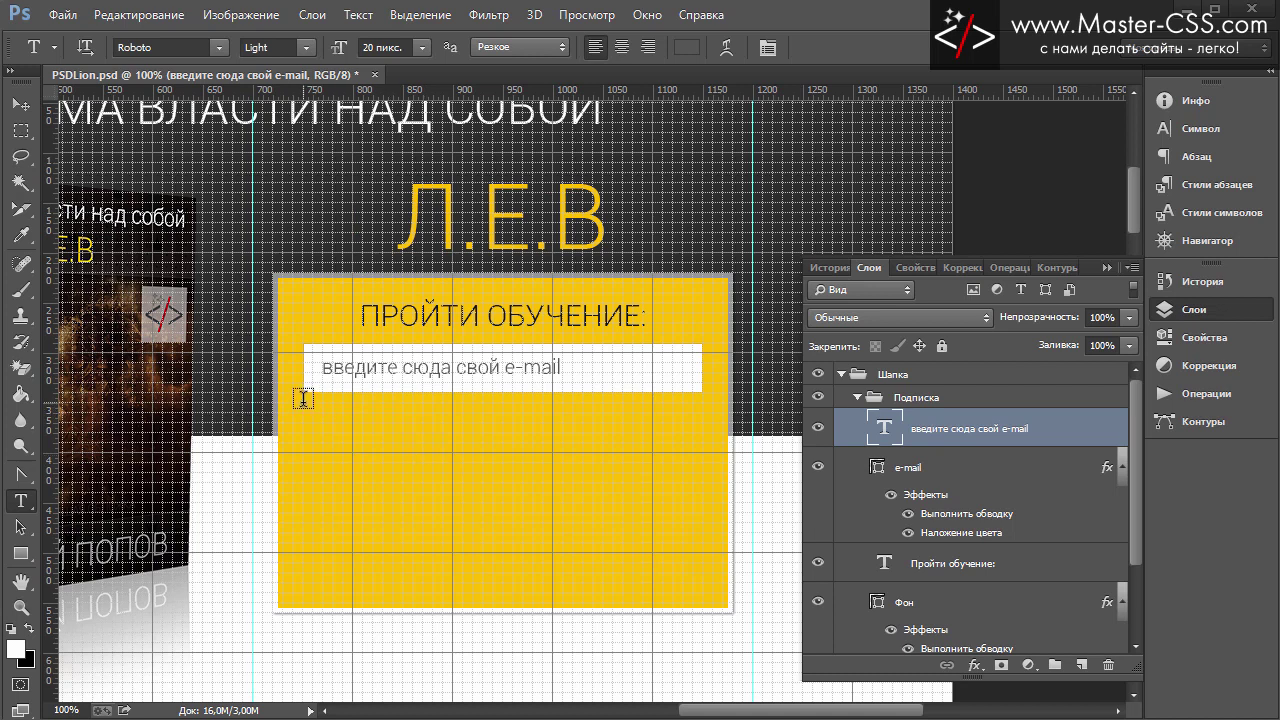
mouse_move(303, 400)
mouse_down()
mouse_move(704, 441)
mouse_move(706, 457)
mouse_up()
text(и нажмите на кнопку ниже)
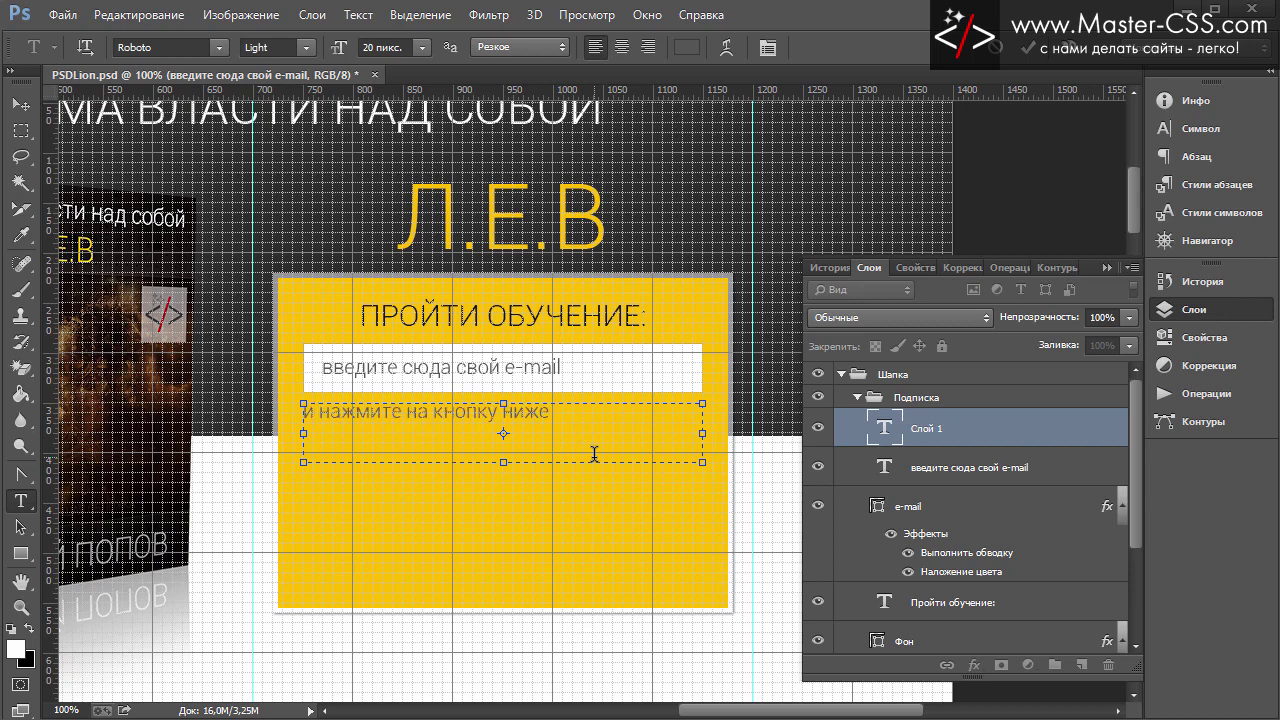
click(20, 104)
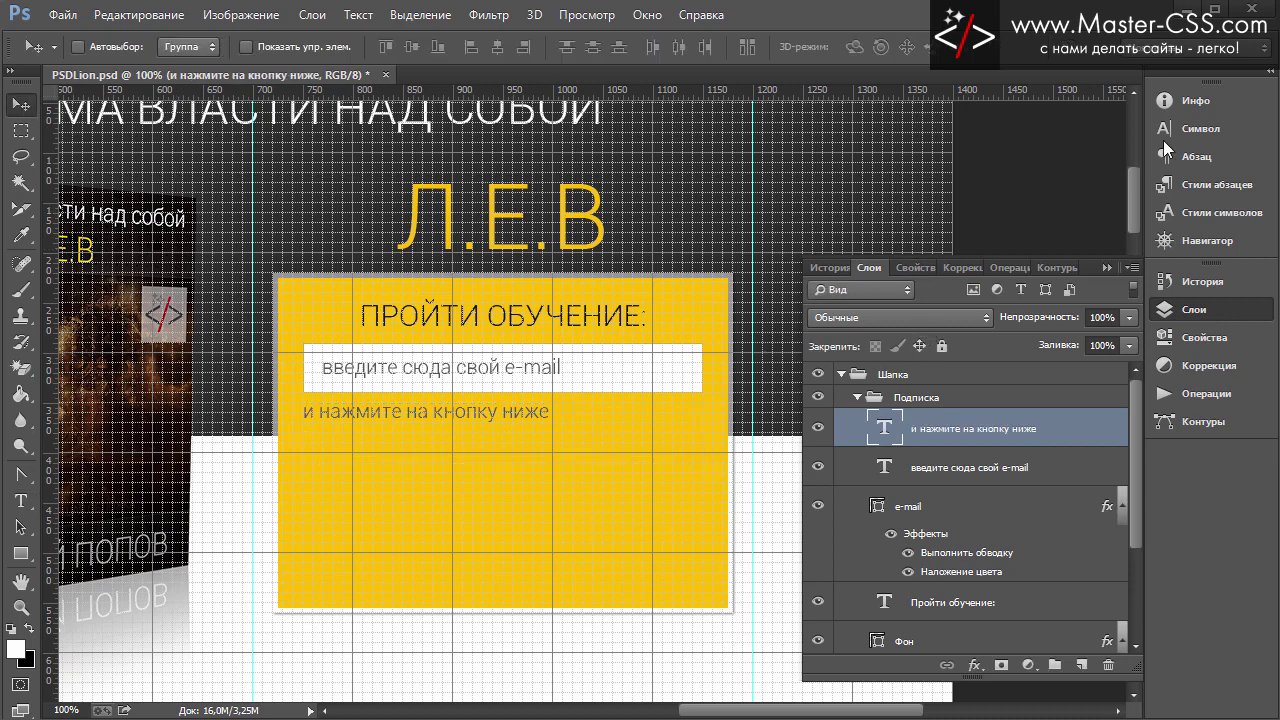
Set the instruction text colour to #111111 and center-align it
click(1200, 128)
click(1103, 213)
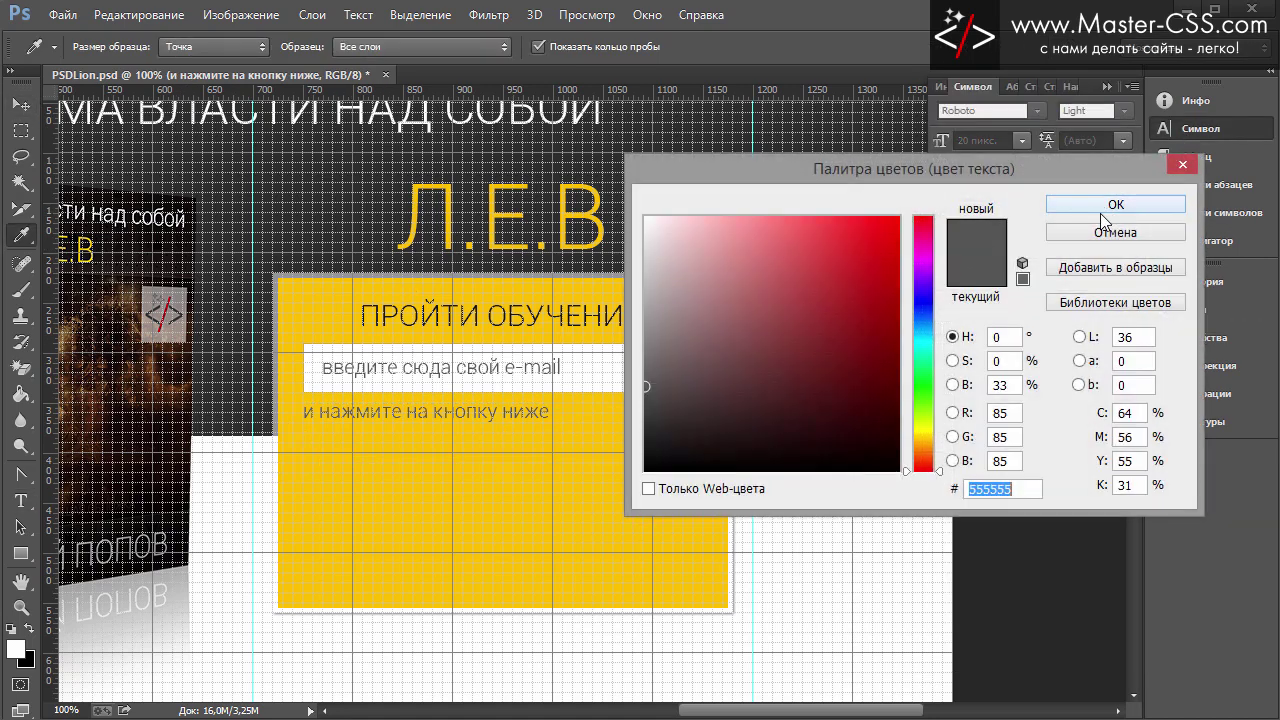
text(111)
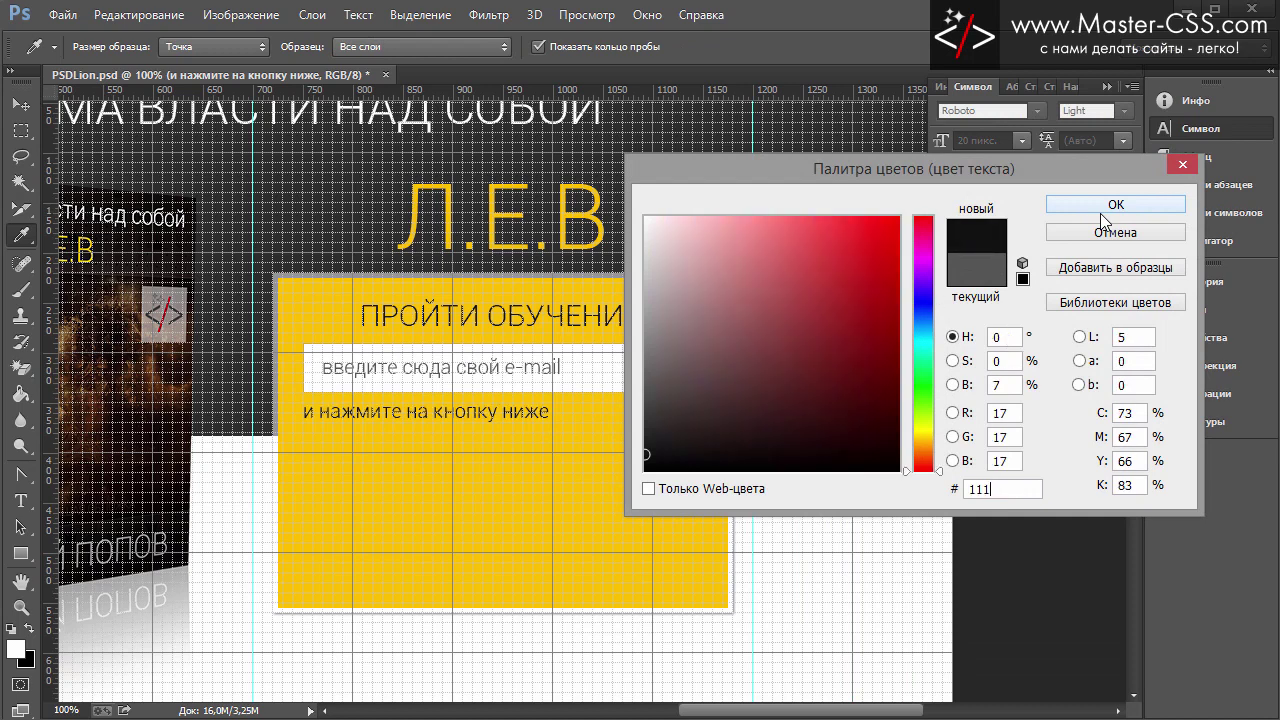
key(Return)
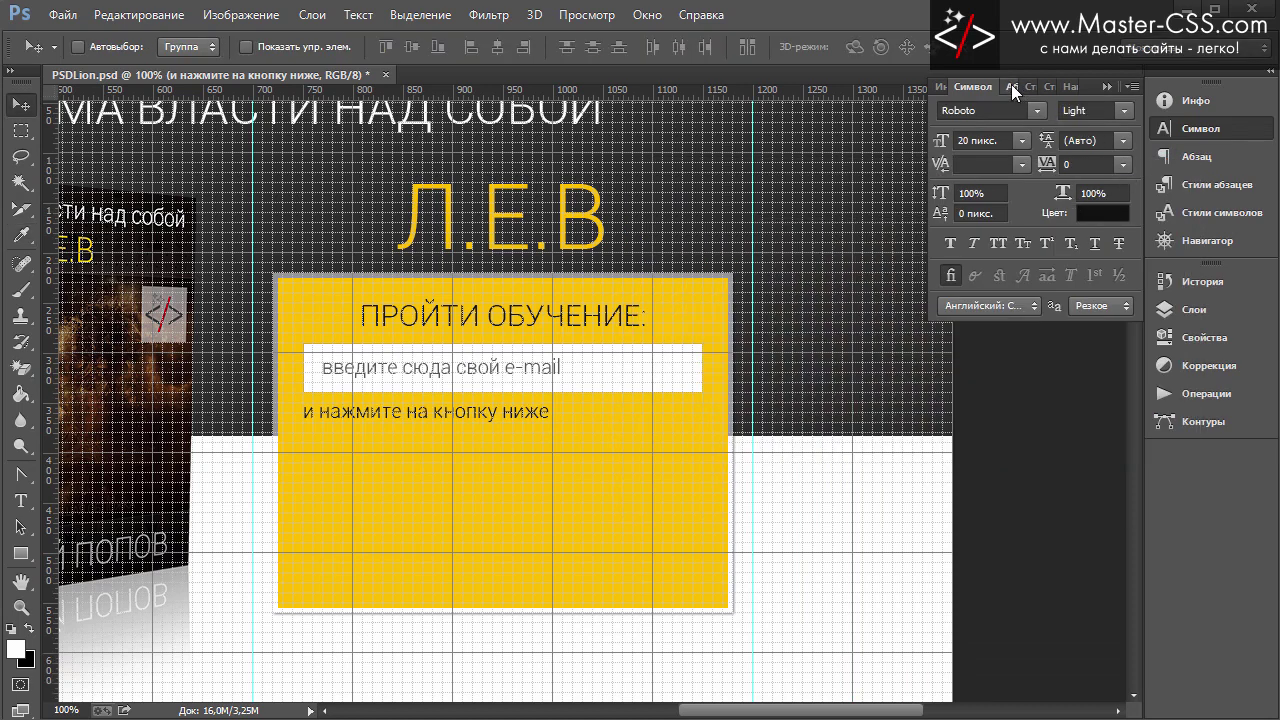
click(1011, 84)
click(988, 112)
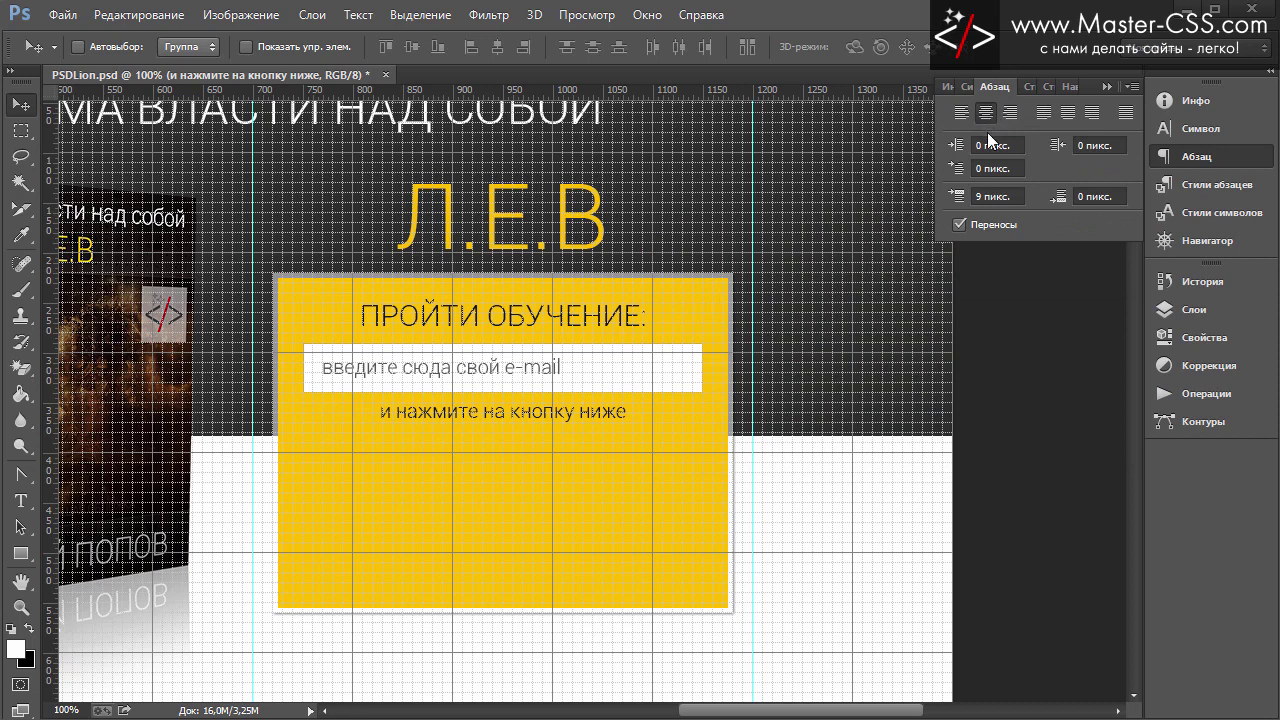
click(1107, 88)
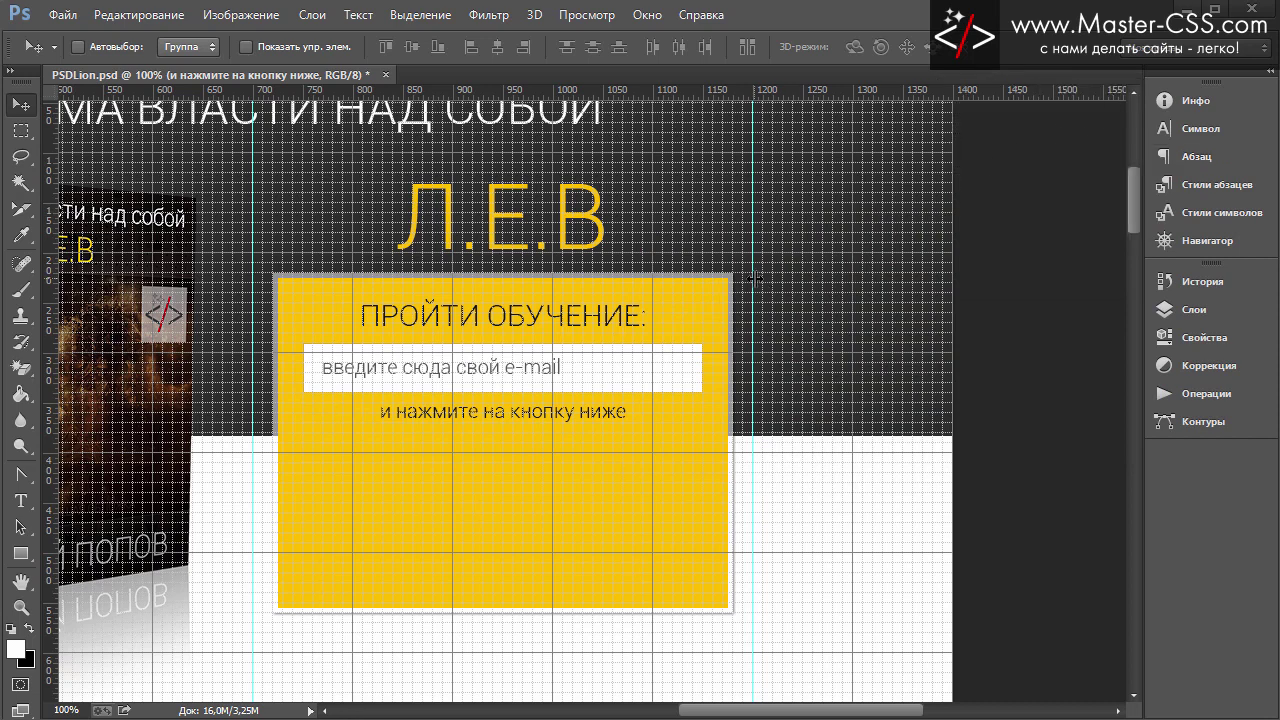
Scroll down with the grid shown and select the Rectangle tool
key(ctrl+apostrophe)
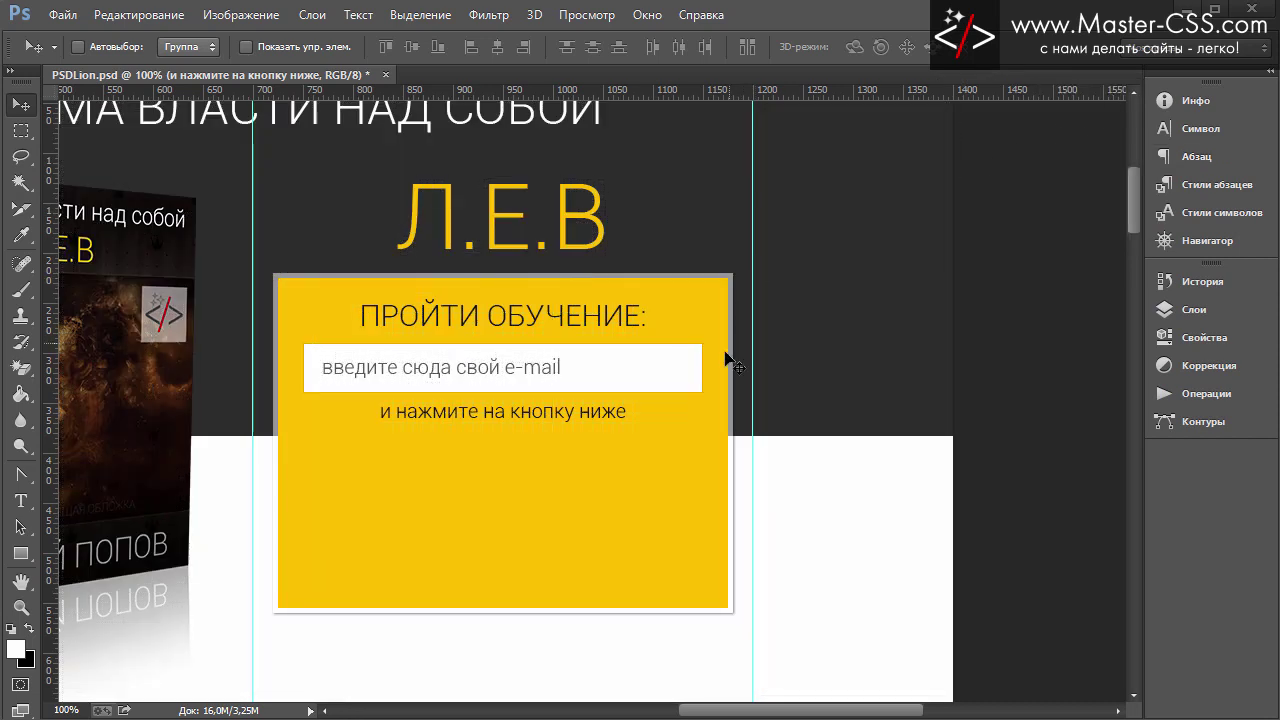
scroll(729, 360, down, 3)
scroll(700, 352, down, 1)
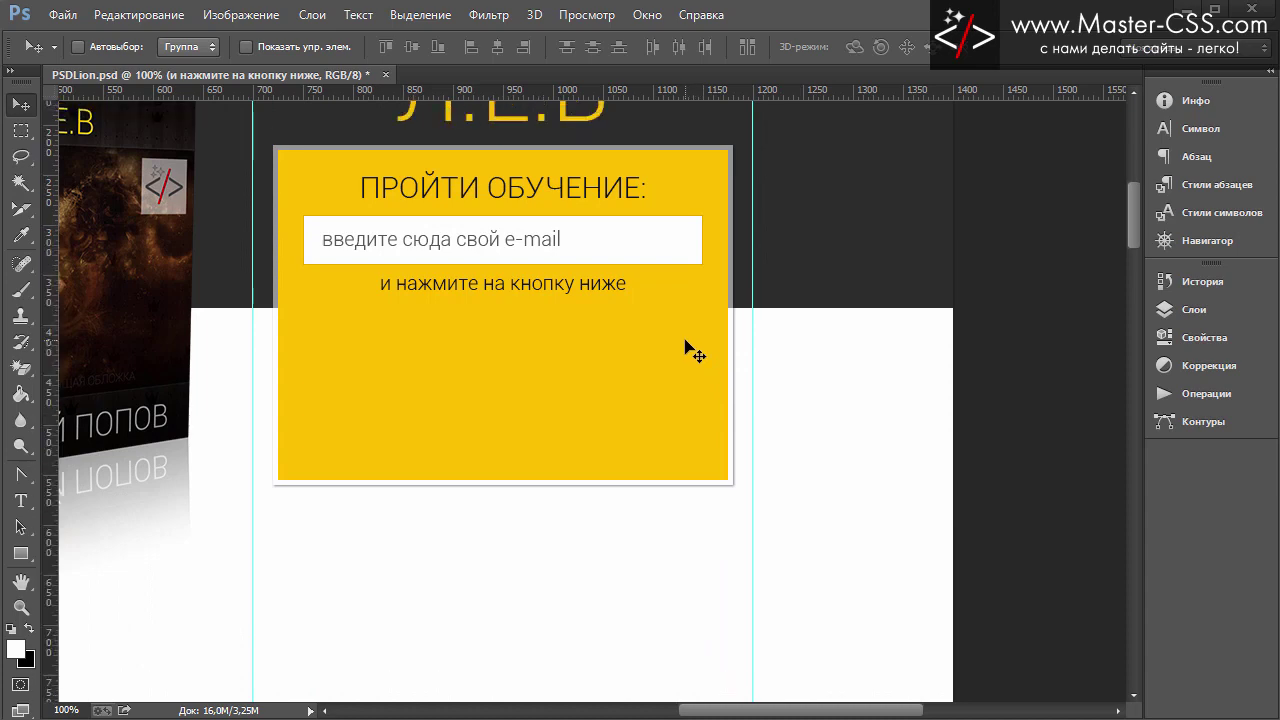
key(ctrl+apostrophe)
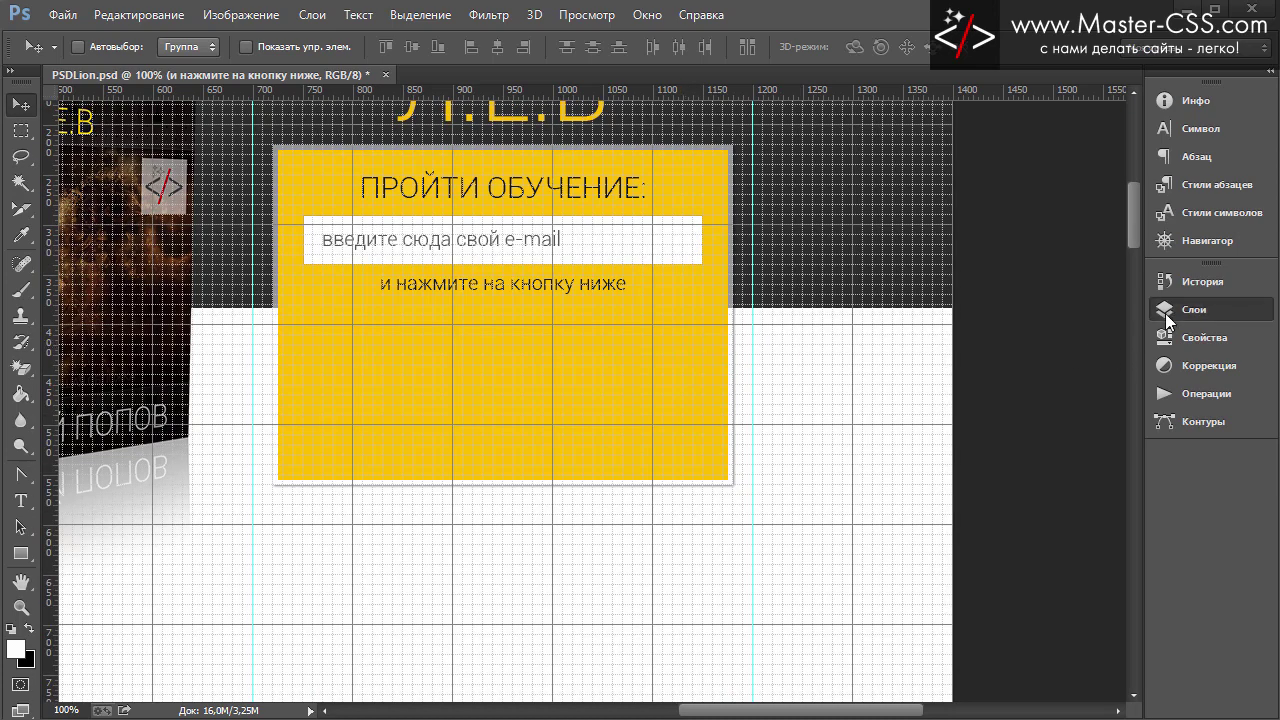
click(1166, 312)
click(20, 553)
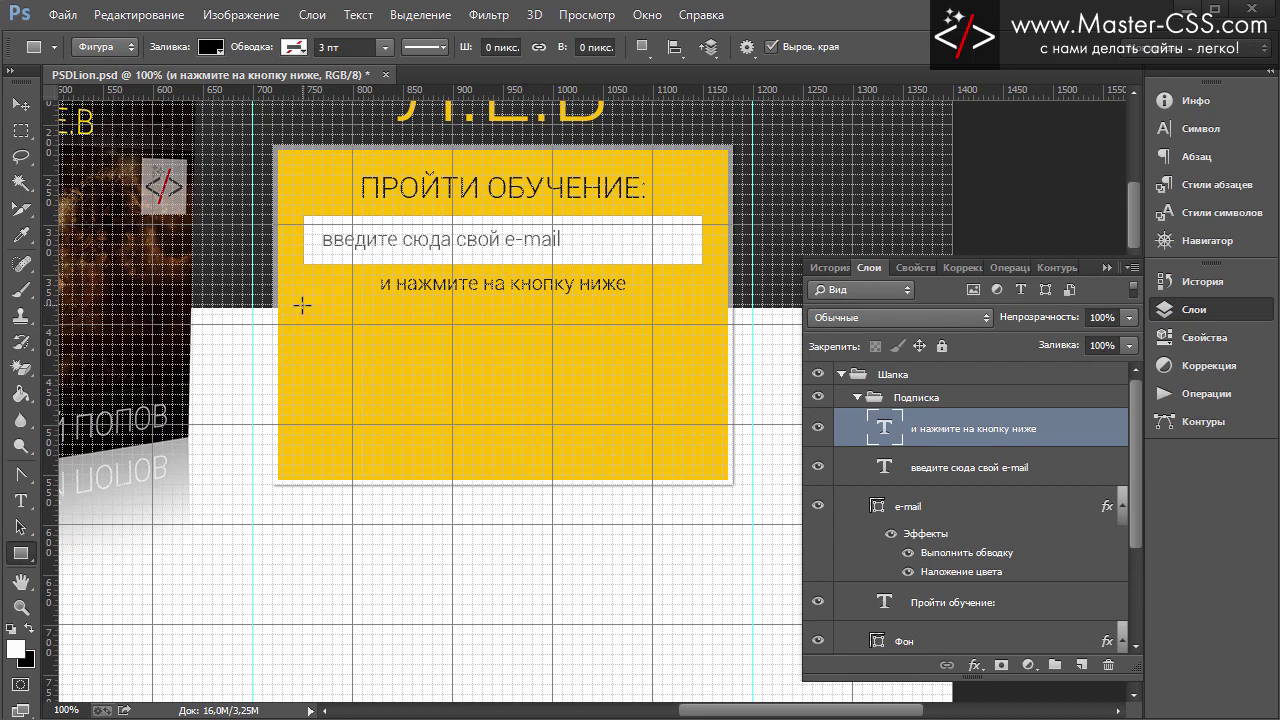
Draw a 400×60 px rectangle below the instruction line
drag(302, 305, 701, 359)
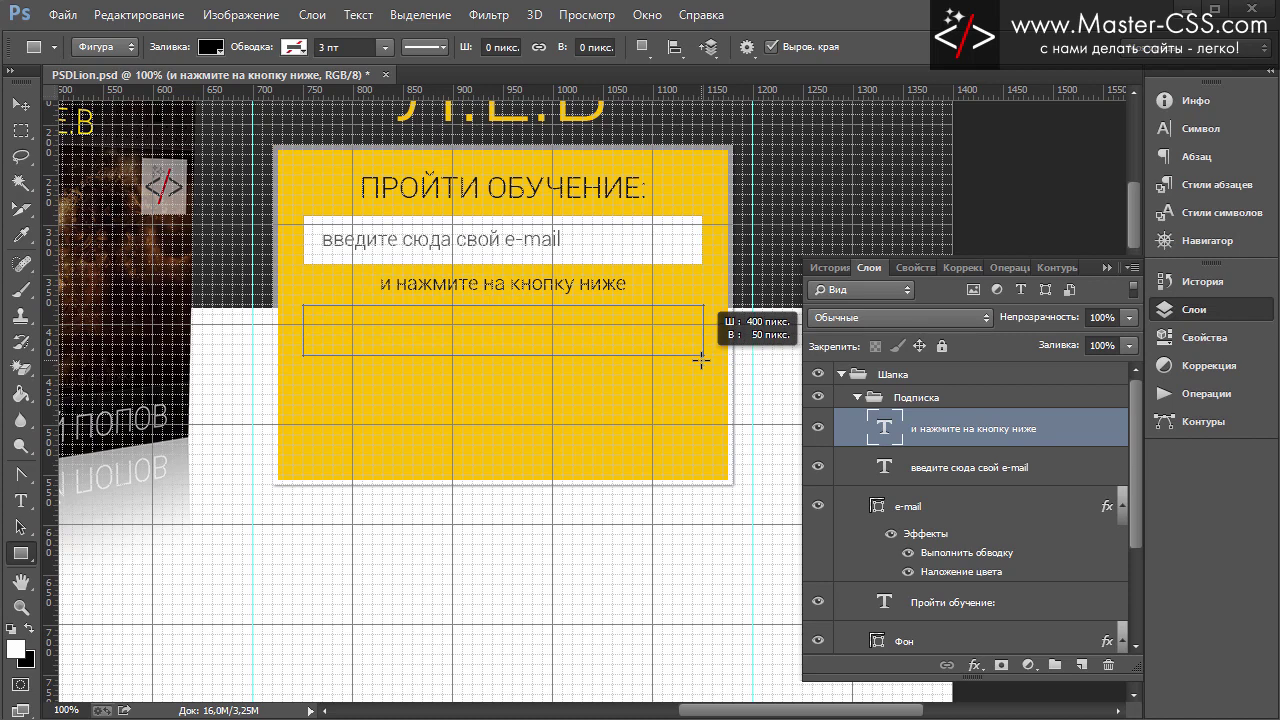
mouse_move(701, 359)
mouse_down()
mouse_move(703, 340)
mouse_move(702, 362)
mouse_up()
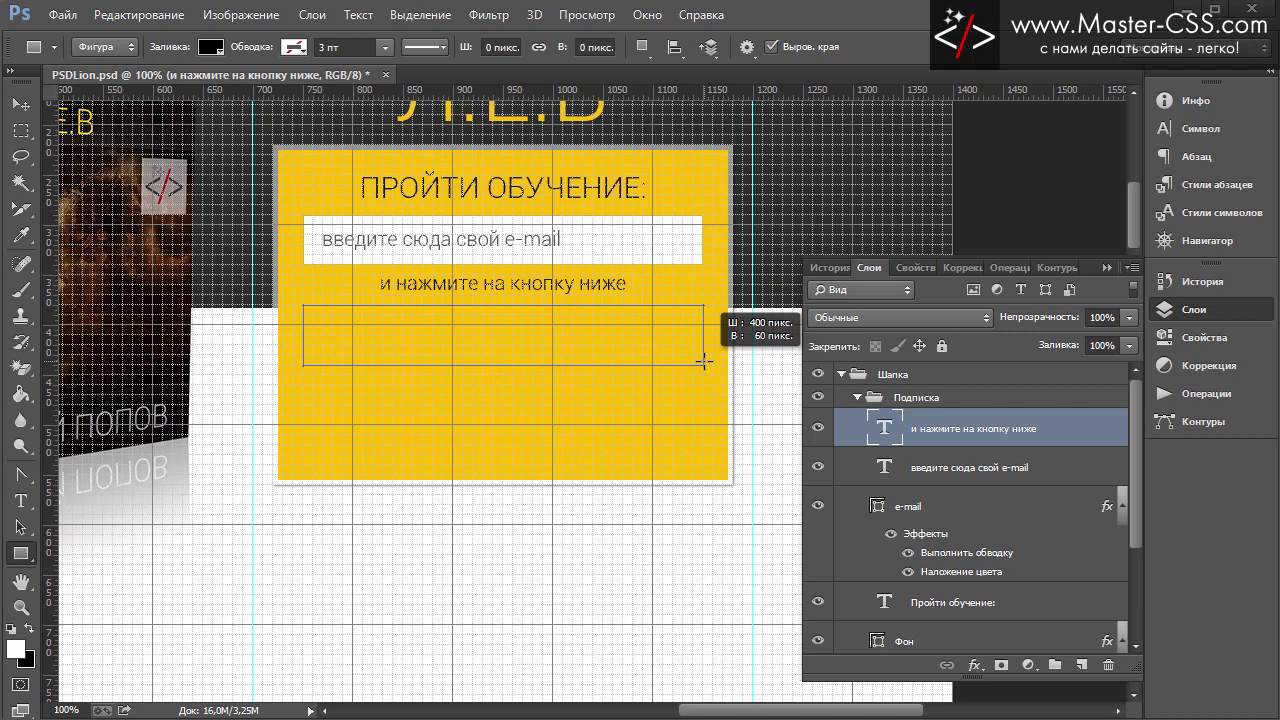
drag(703, 361, 704, 362)
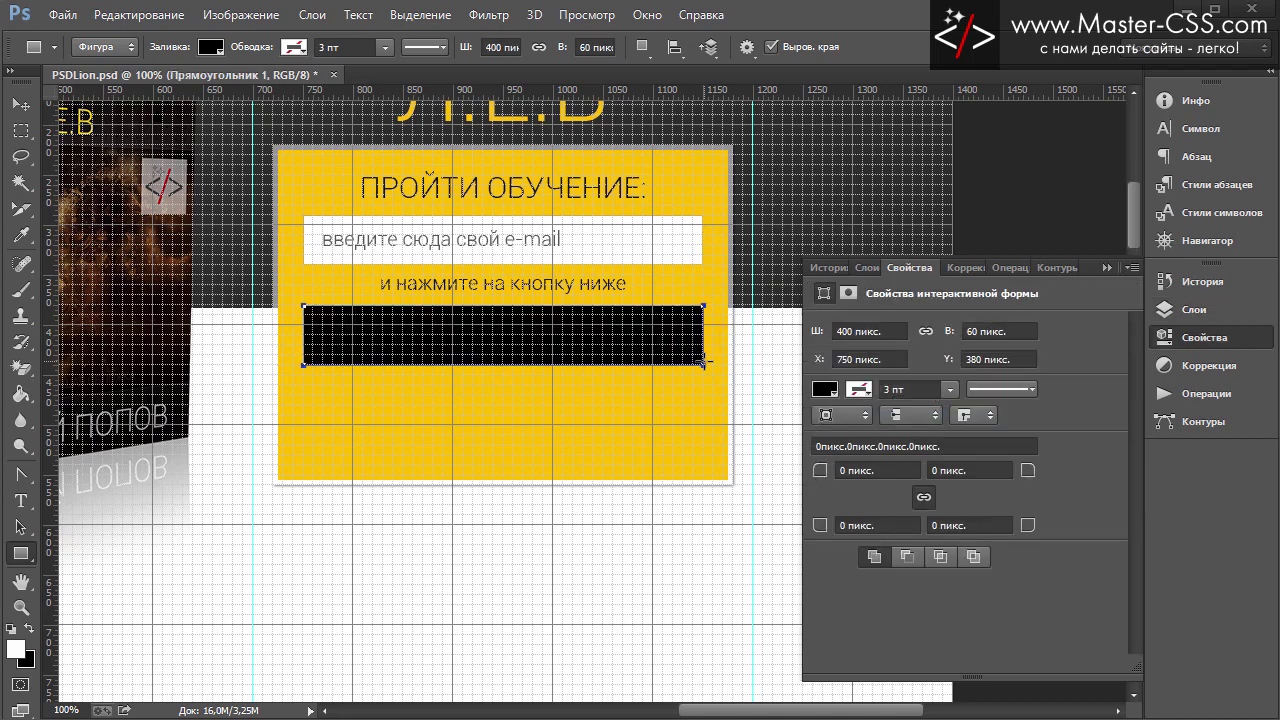
click(1205, 310)
Rename the rectangle layer 'Кнопка' and hide the grid
double_click(938, 428)
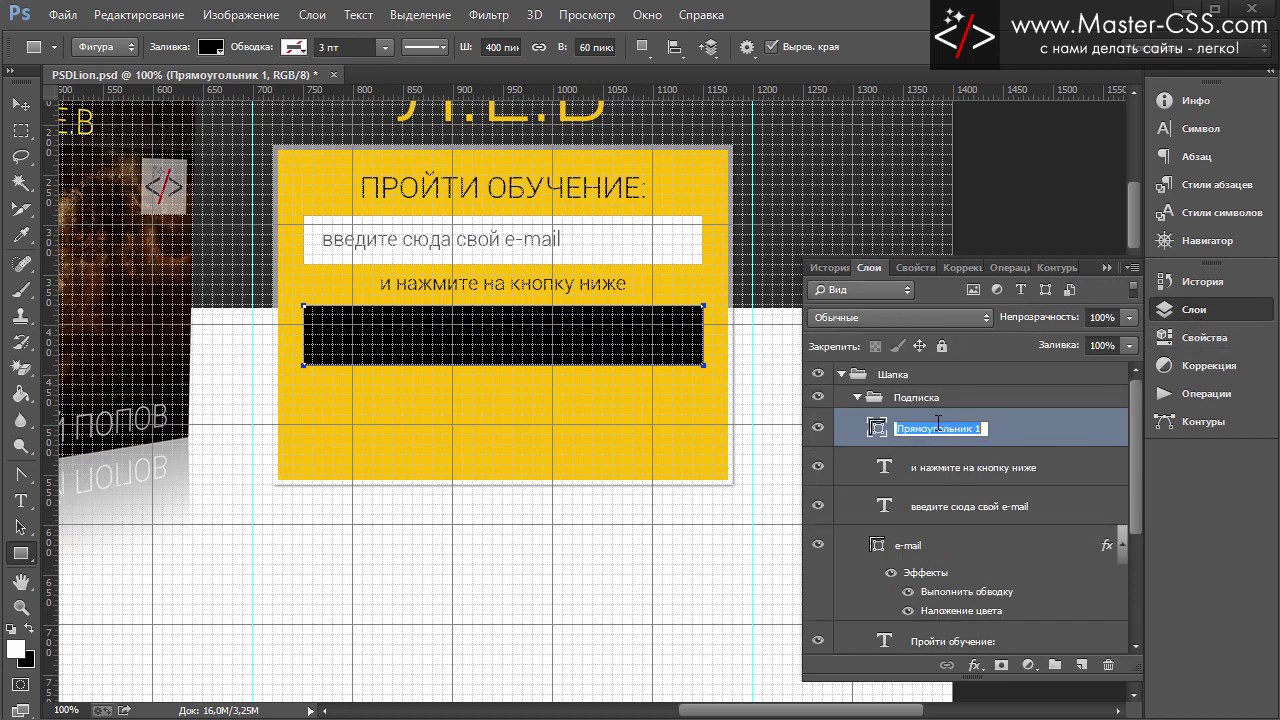
text(Кнопка)
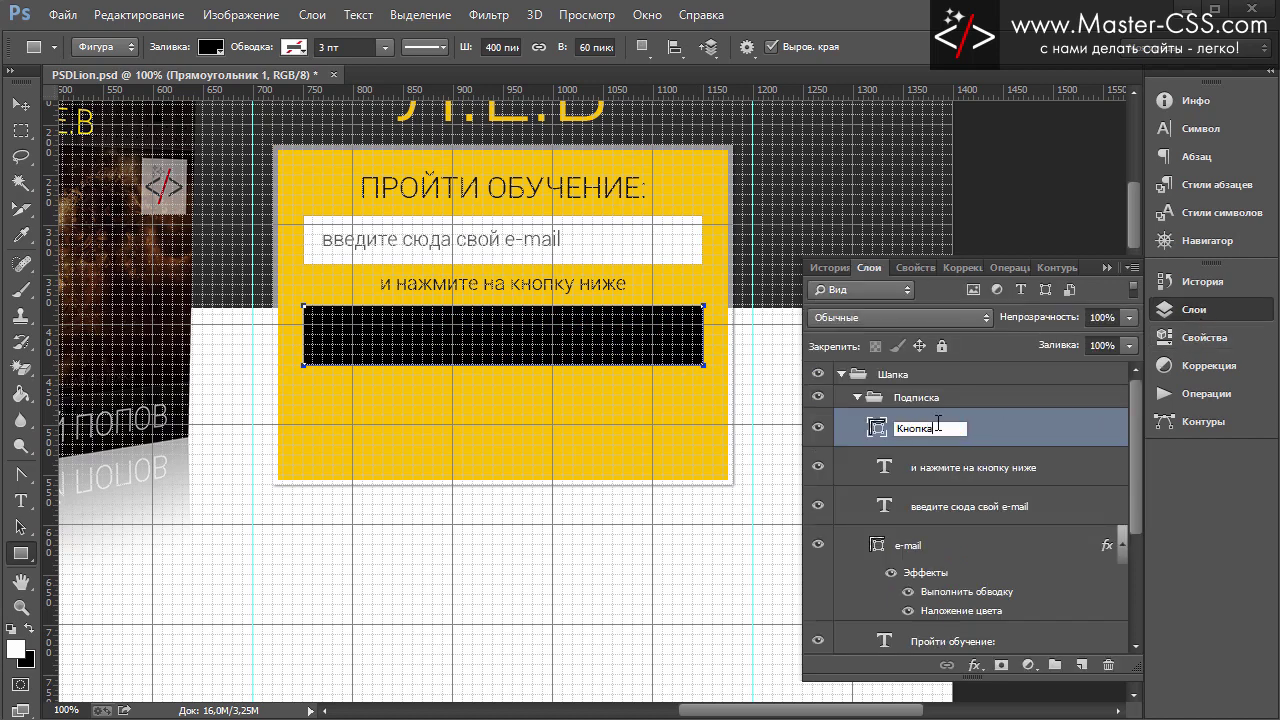
key(Return)
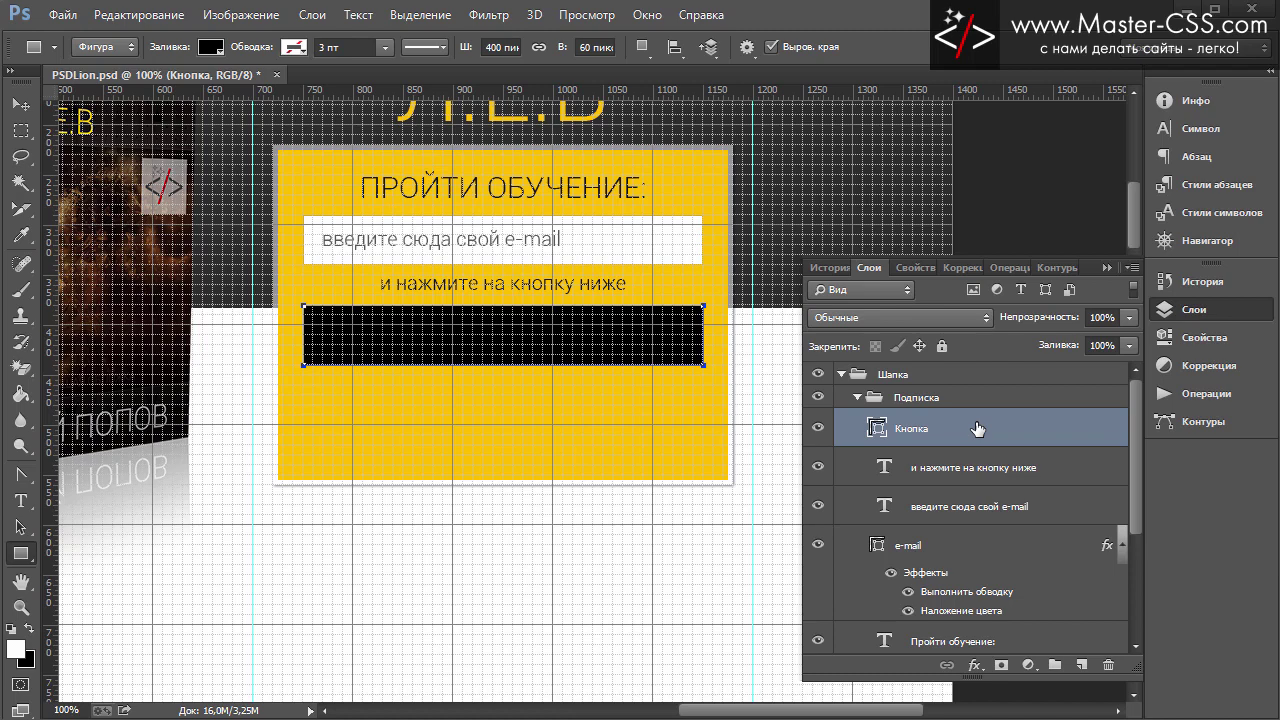
double_click(977, 428)
click(832, 192)
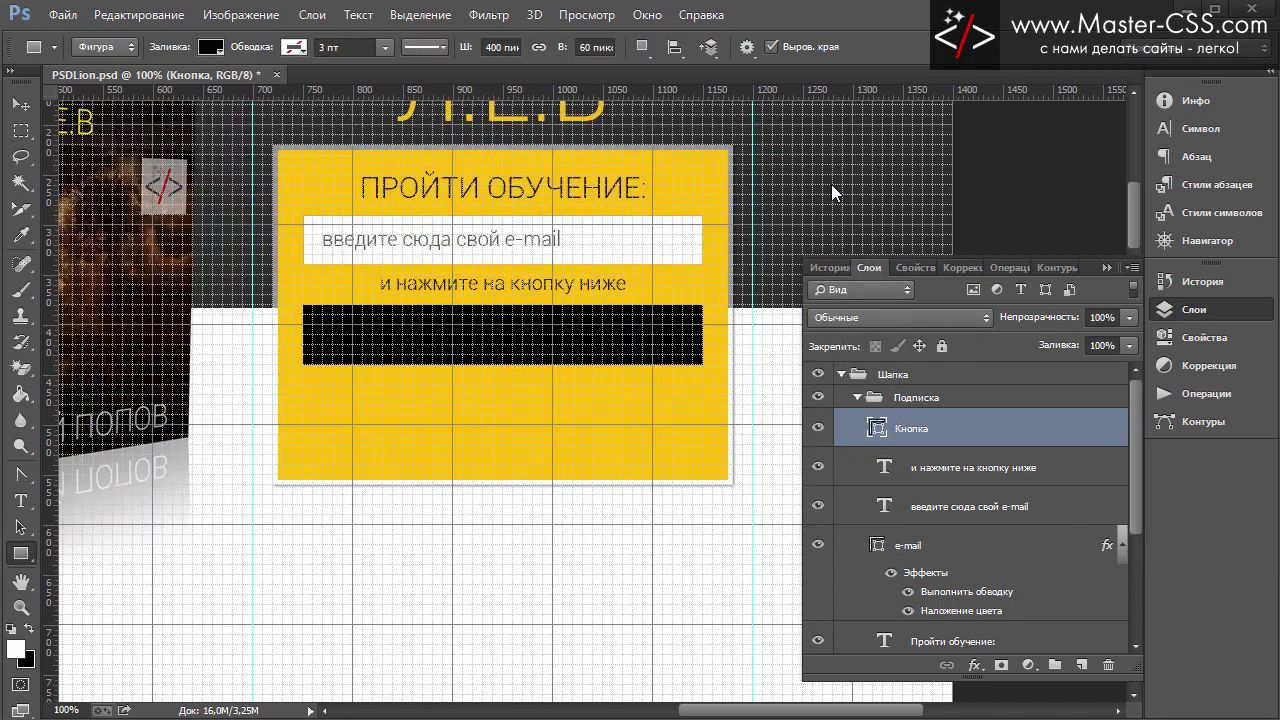
key(ctrl+apostrophe)
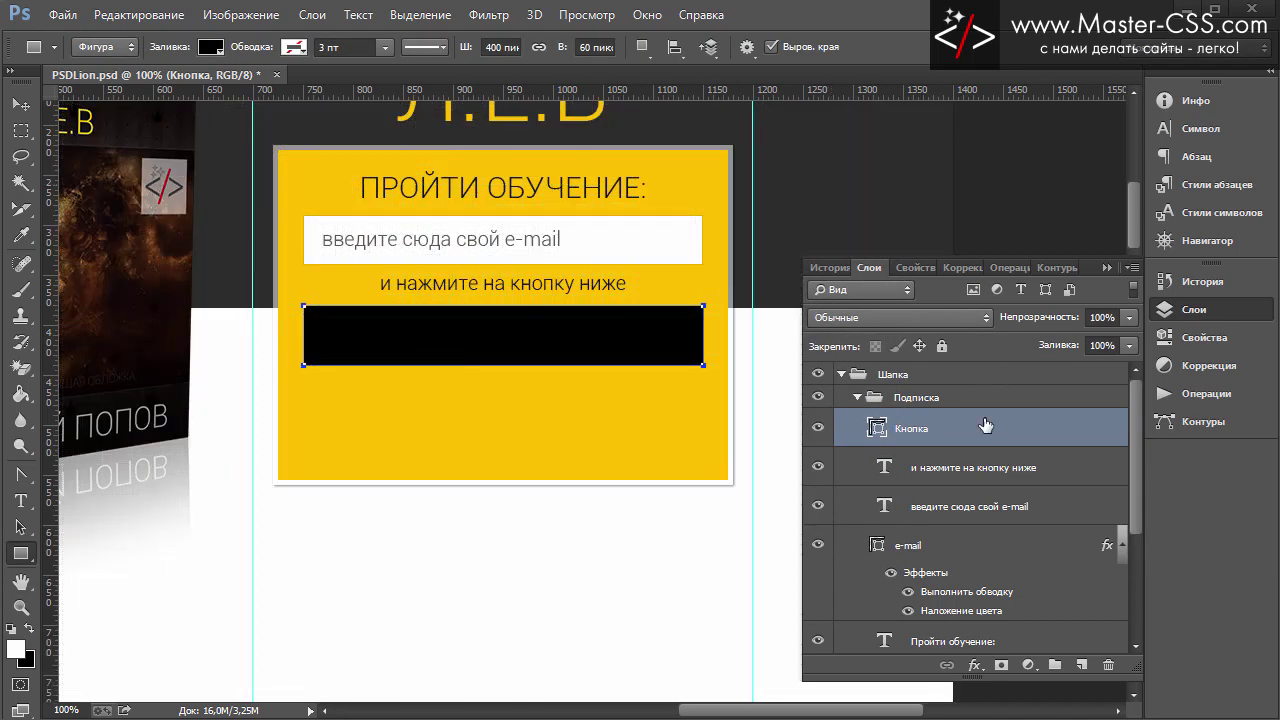
Apply a dark red #aa0000 Color Overlay to the Кнопка rectangle
double_click(985, 426)
drag(468, 118, 1057, 77)
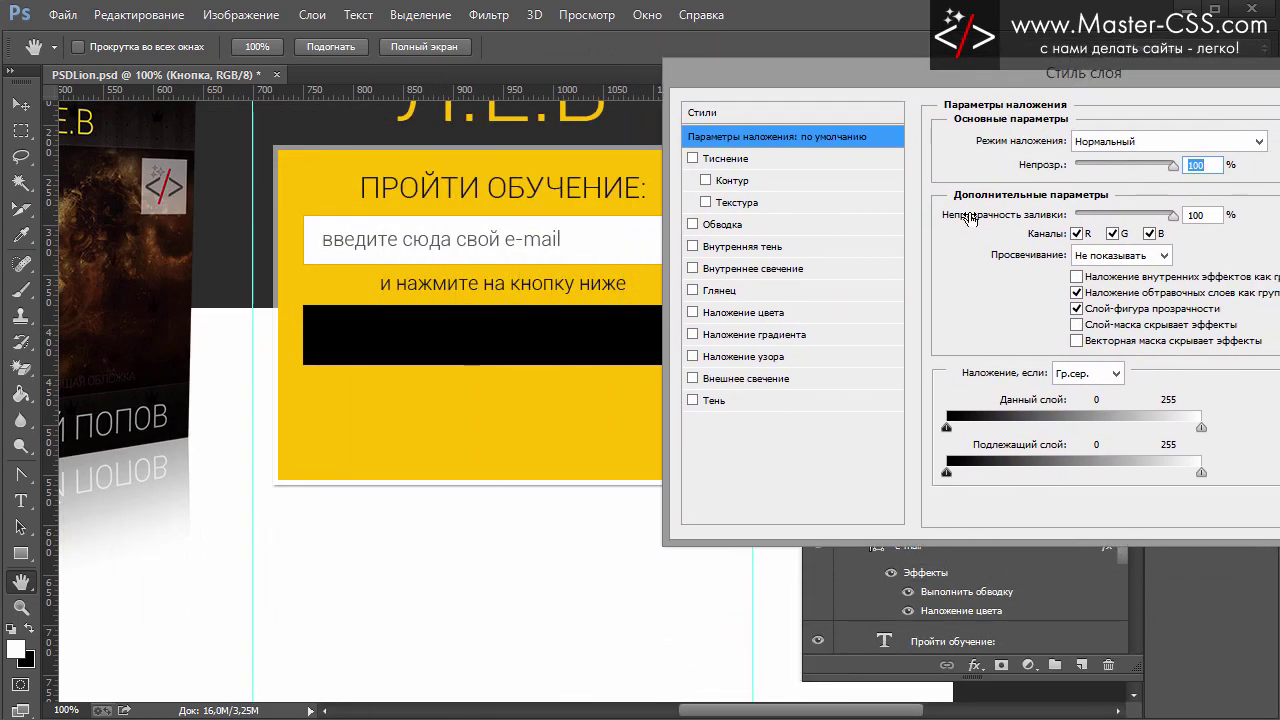
click(735, 313)
click(1264, 142)
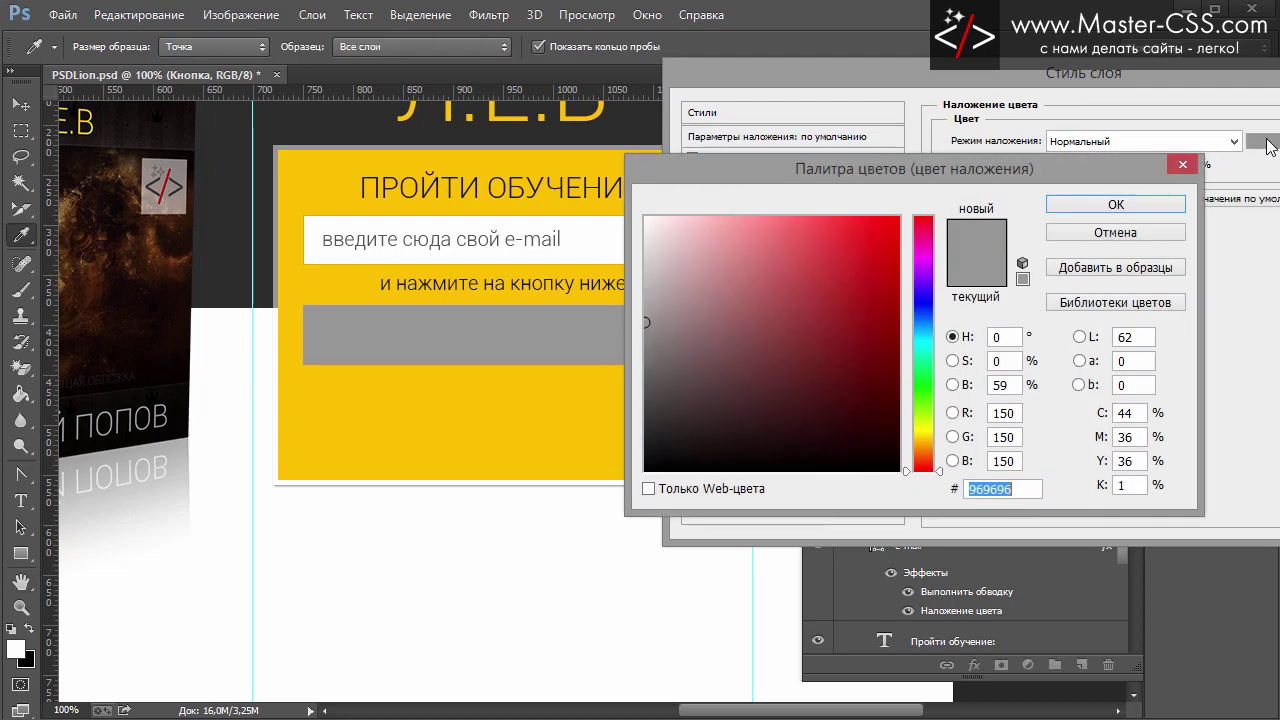
mouse_move(885, 289)
mouse_down()
mouse_move(905, 289)
mouse_move(931, 323)
mouse_up()
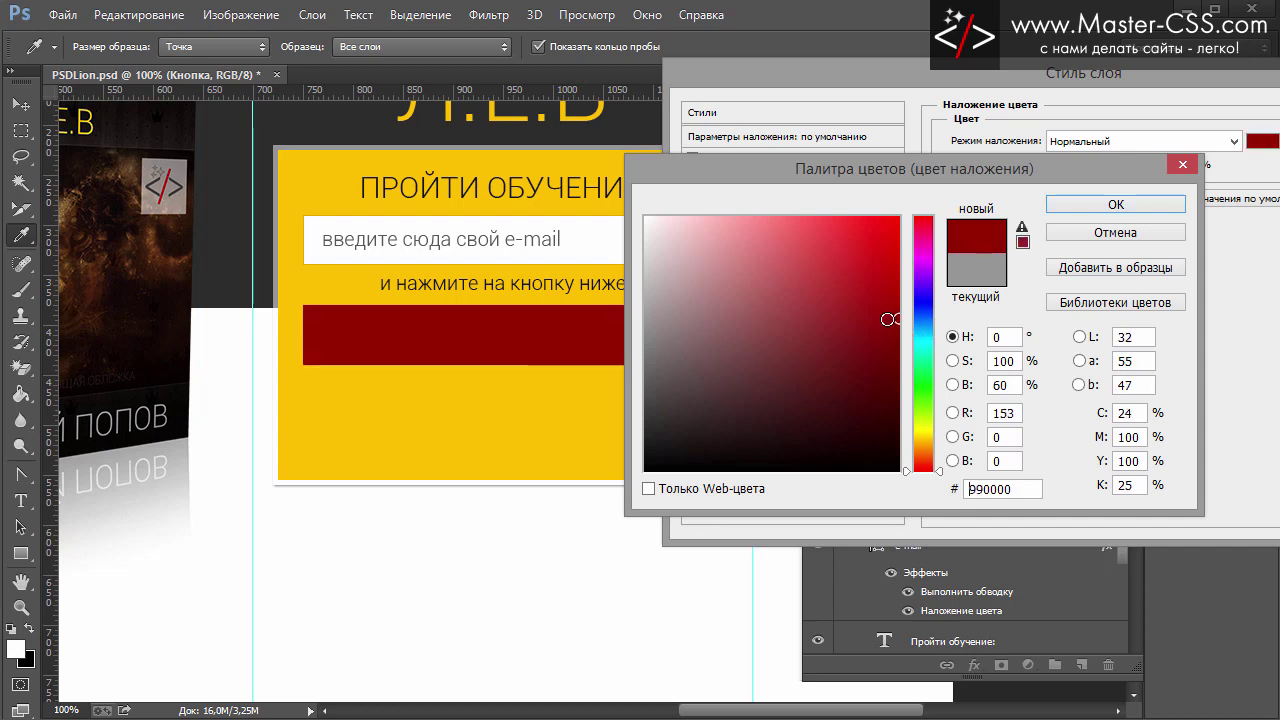
mouse_move(931, 323)
mouse_down()
mouse_move(895, 315)
mouse_move(927, 301)
mouse_up()
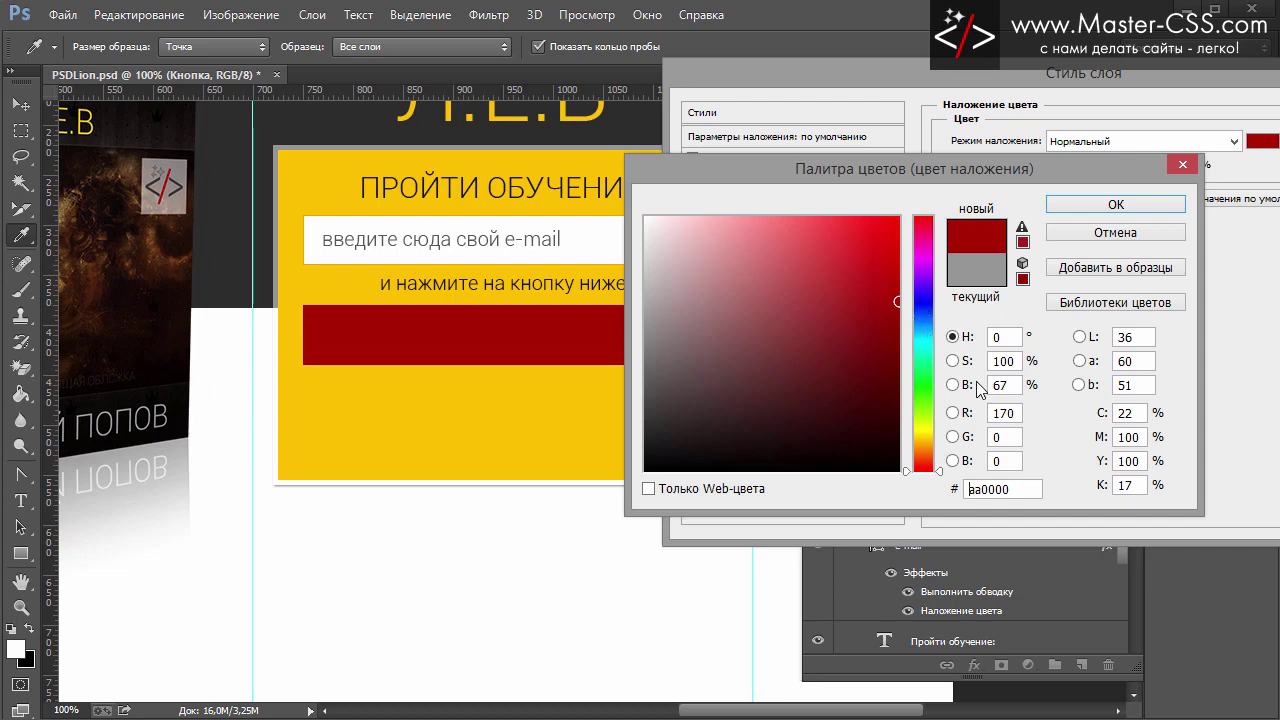
click(1112, 206)
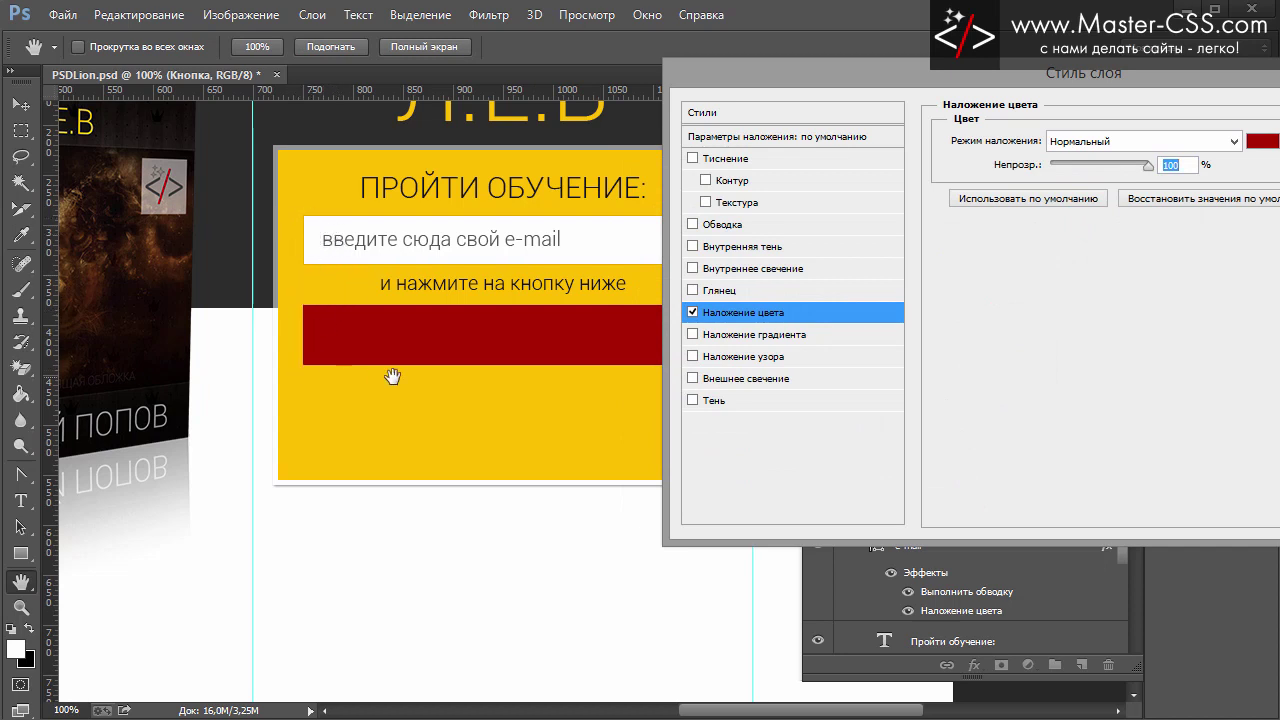
Add a drop shadow to the Кнопка button: 24% opacity, 1 px distance, 4 px size
click(692, 401)
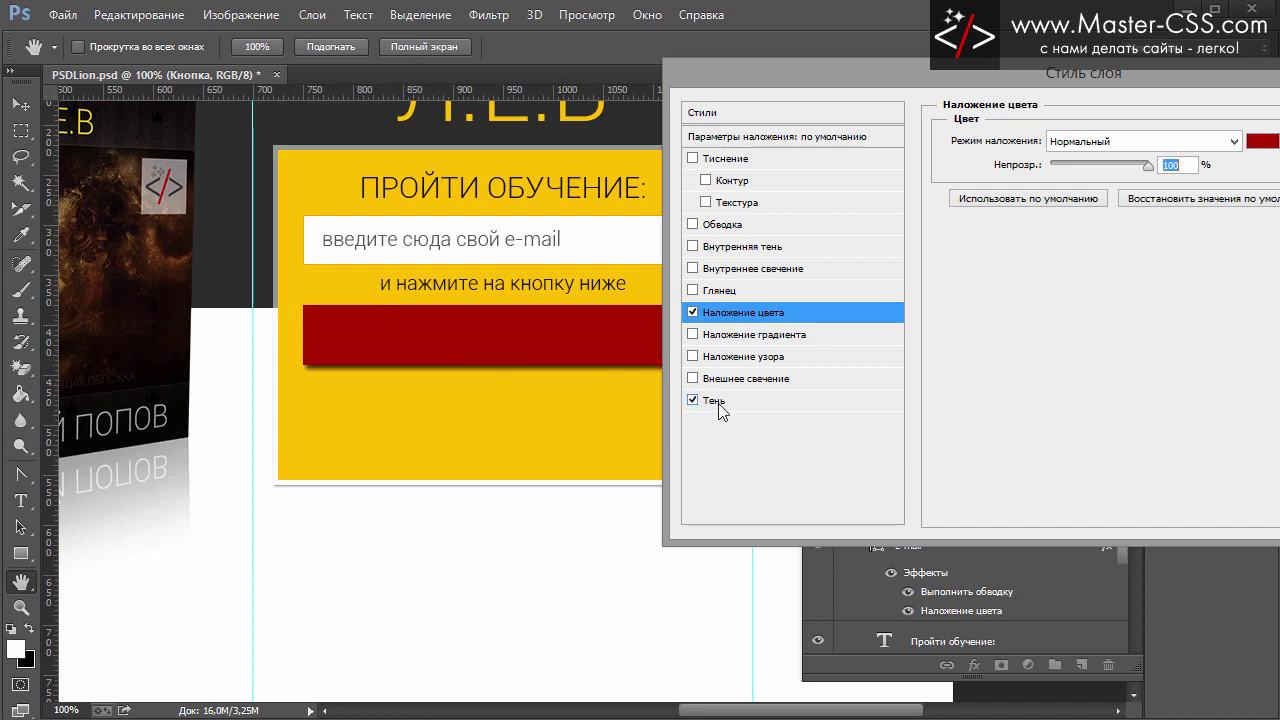
click(718, 401)
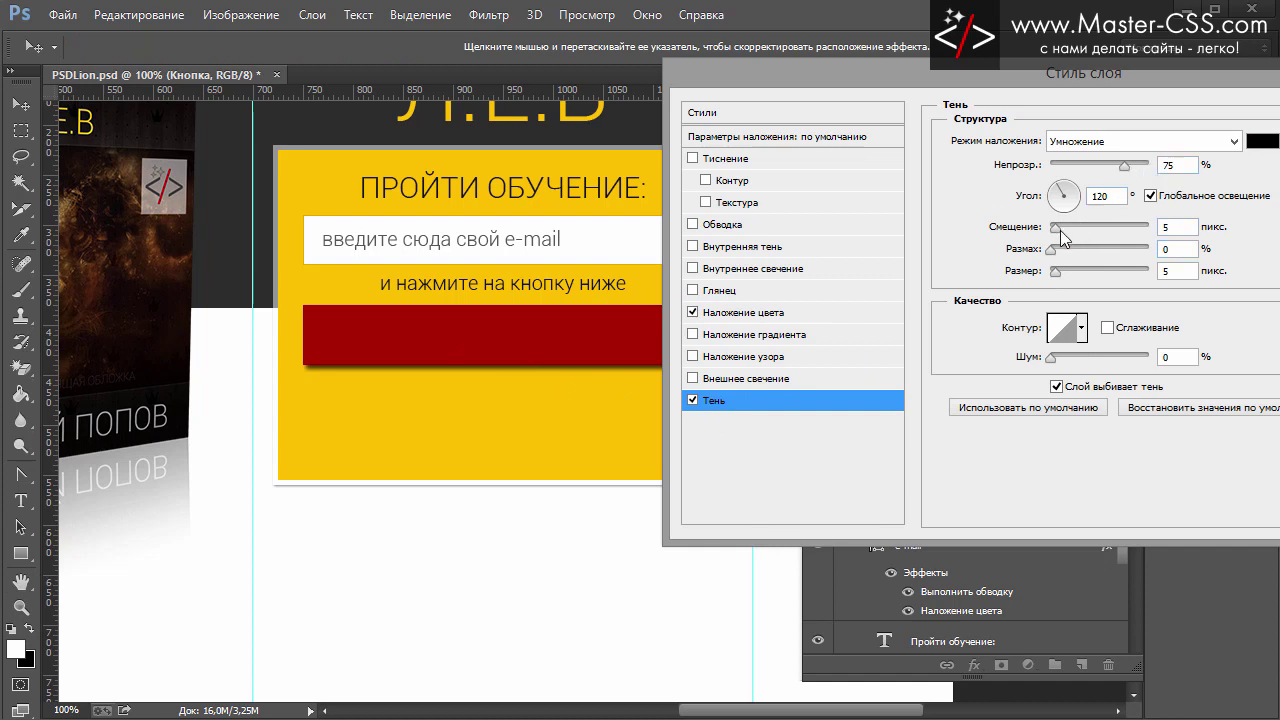
drag(1056, 228, 1058, 236)
drag(1054, 231, 1056, 272)
drag(1125, 167, 1080, 172)
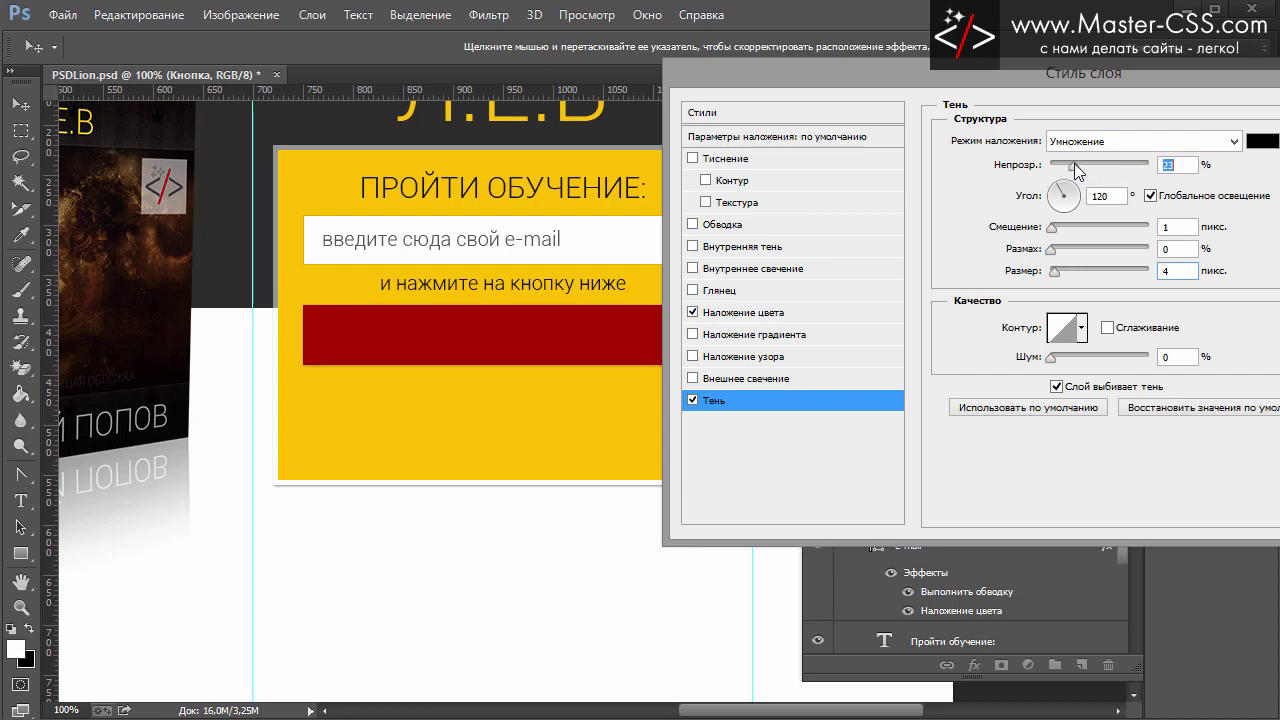
drag(855, 78, 1066, 134)
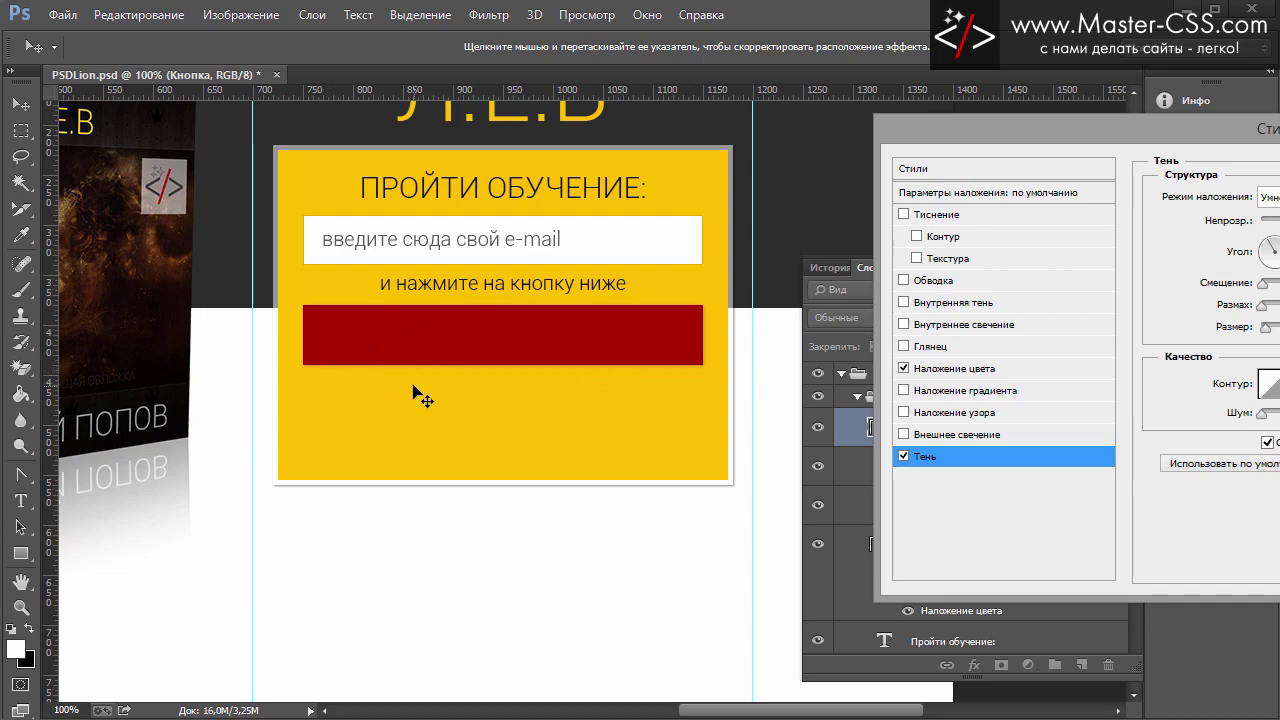
mouse_move(944, 135)
mouse_down()
mouse_move(690, 66)
mouse_move(702, 66)
mouse_up()
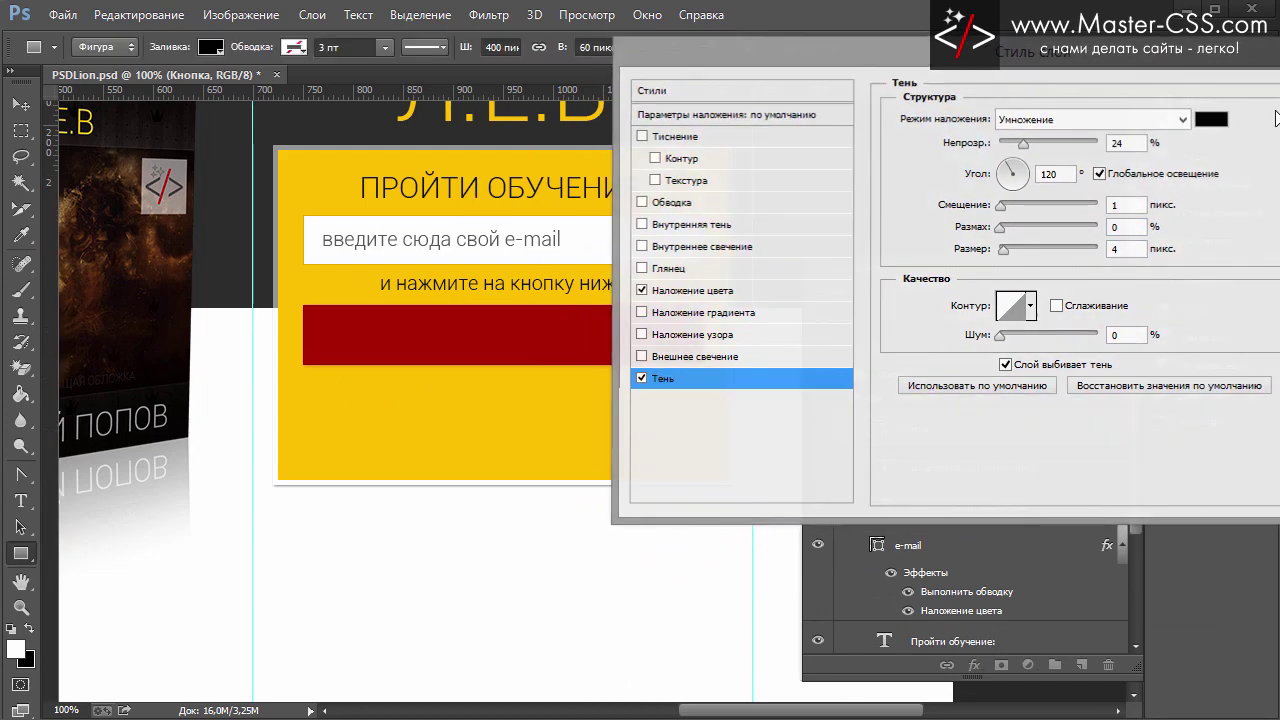
key(Return)
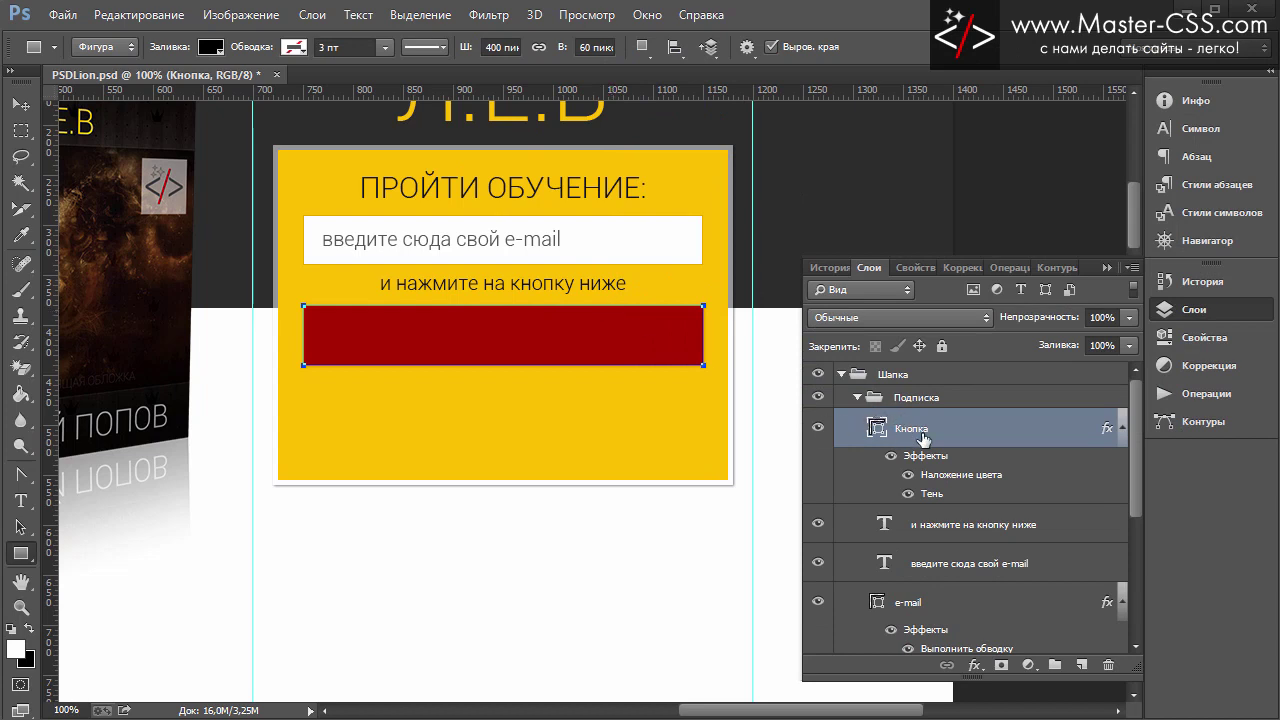
With the grid showing, place a text box reading 'забрать систему' across the red button
click(935, 398)
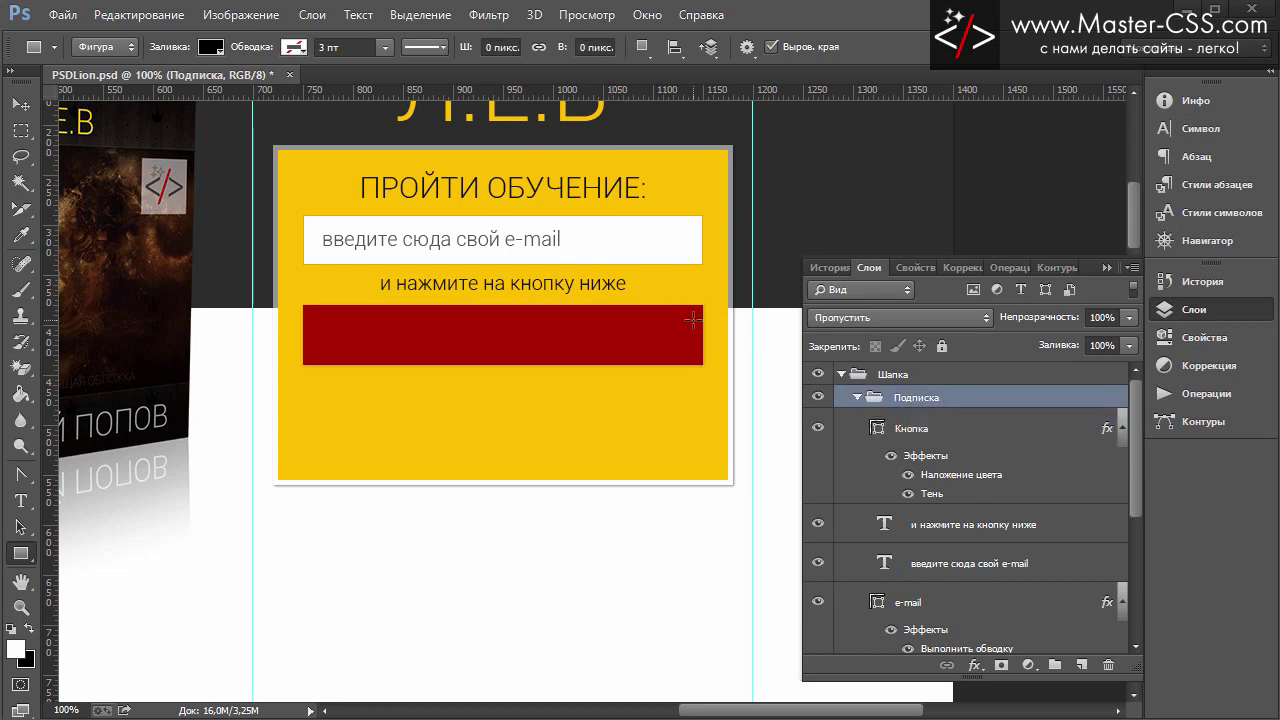
key(ctrl+apostrophe)
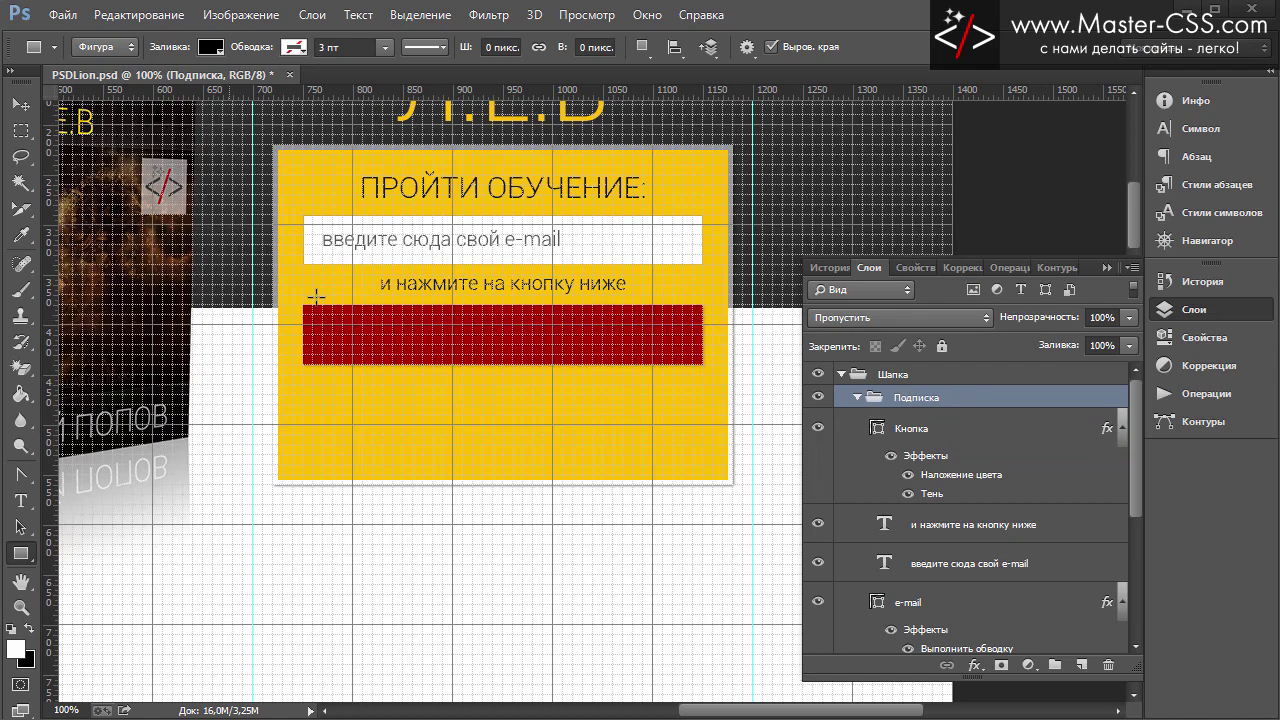
click(20, 500)
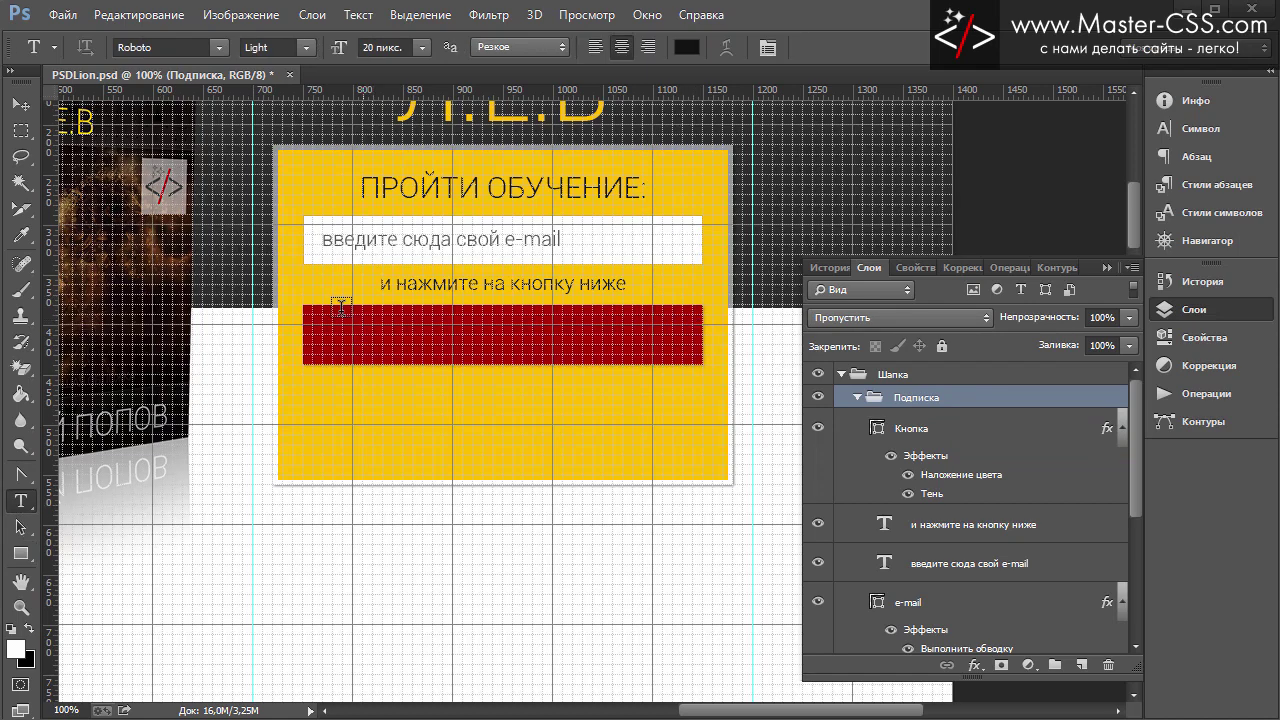
drag(303, 303, 695, 355)
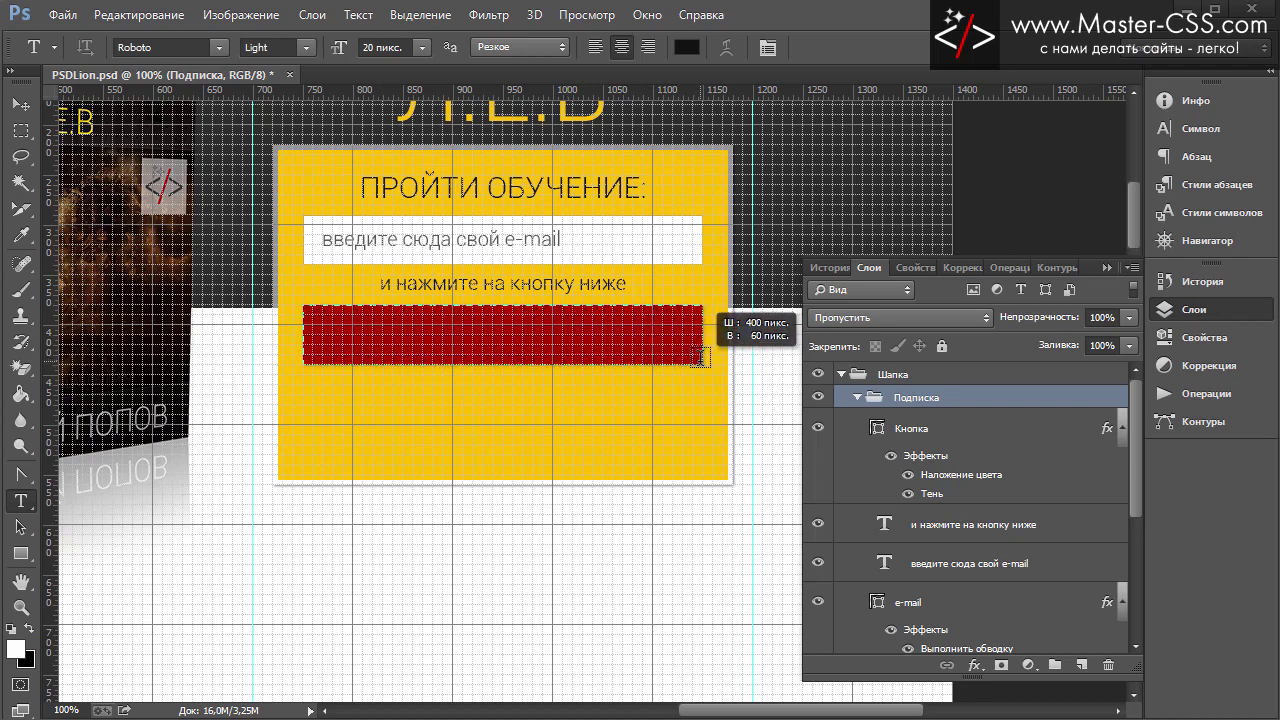
drag(695, 355, 703, 365)
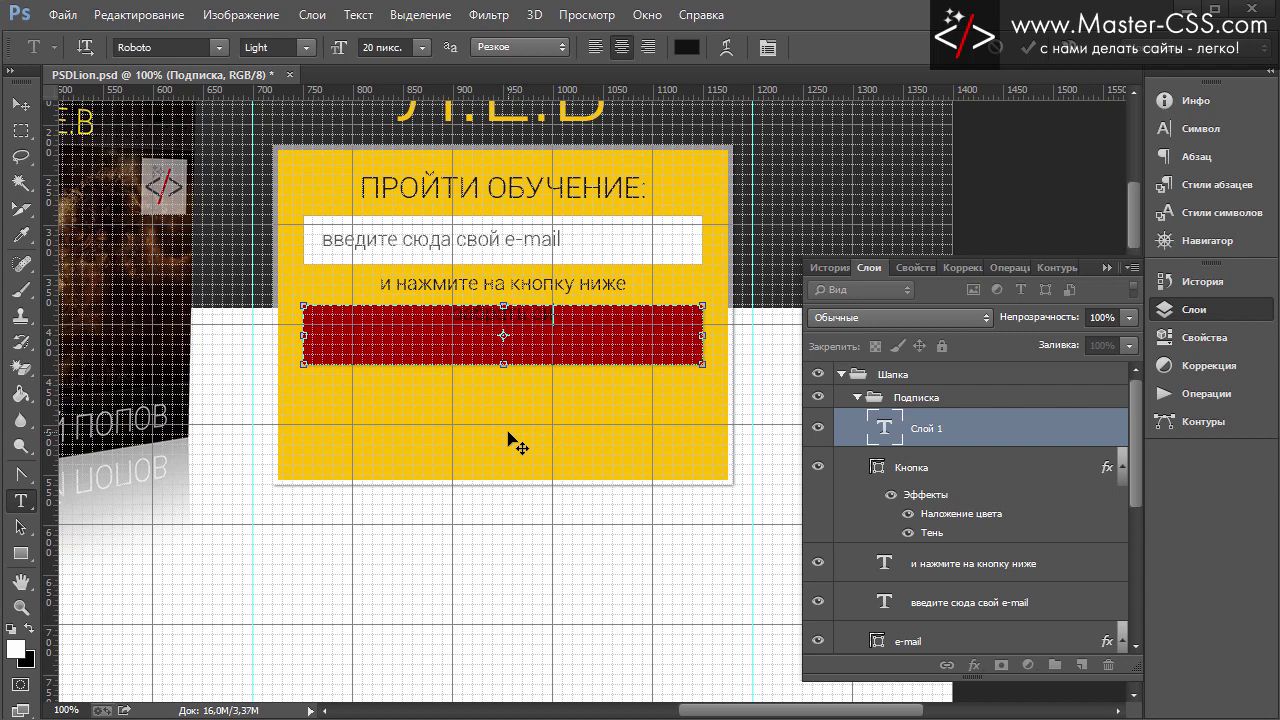
text(ся)
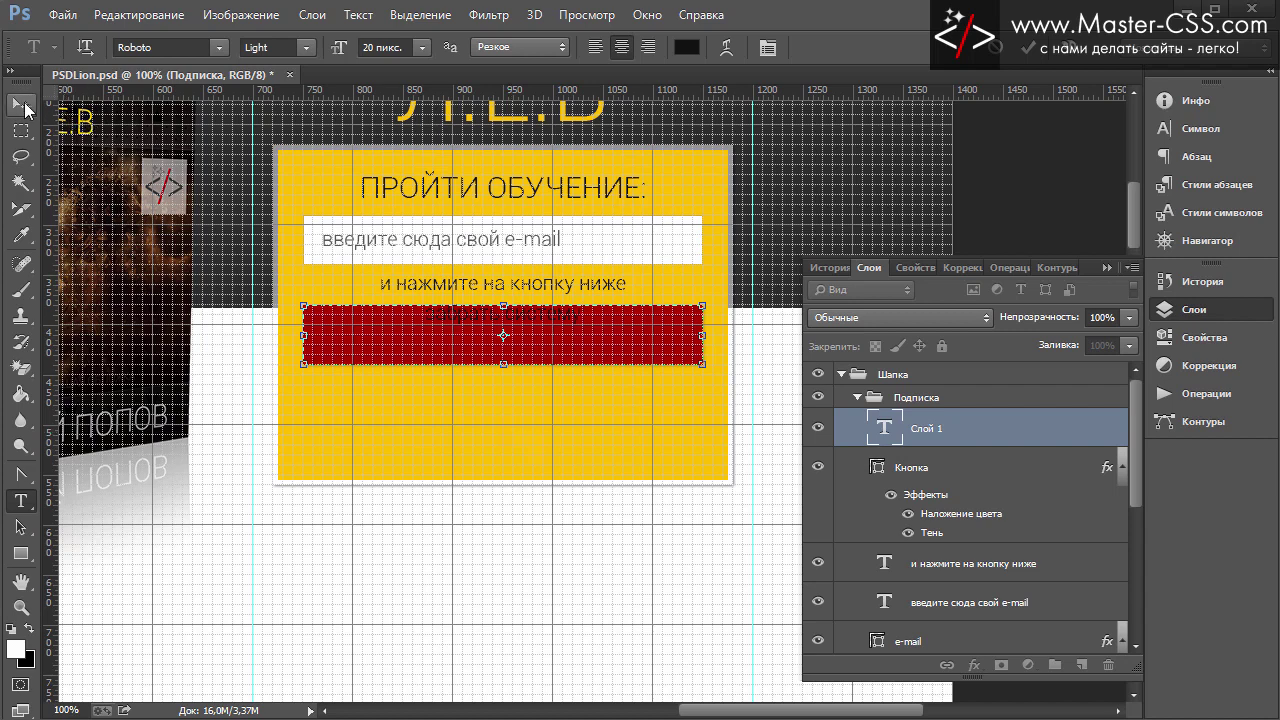
click(22, 104)
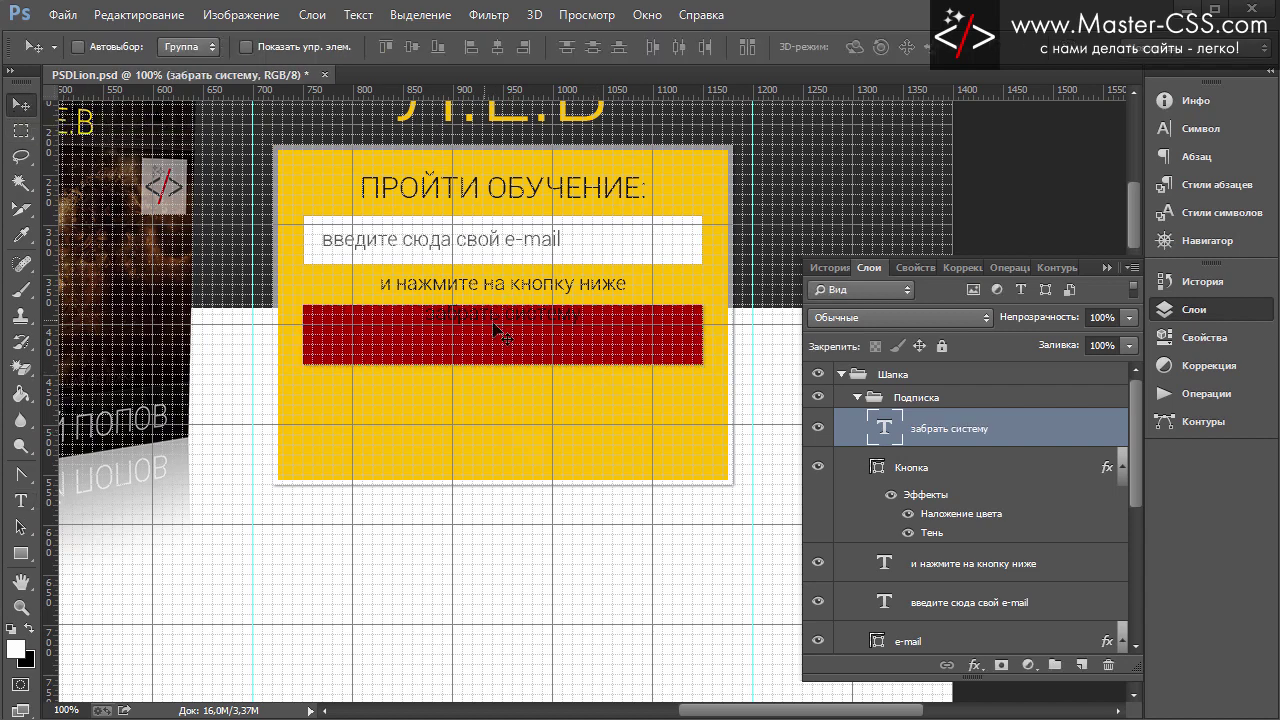
Style the button label white (#ffffff), All Caps, at 30 px
click(1201, 128)
click(1087, 216)
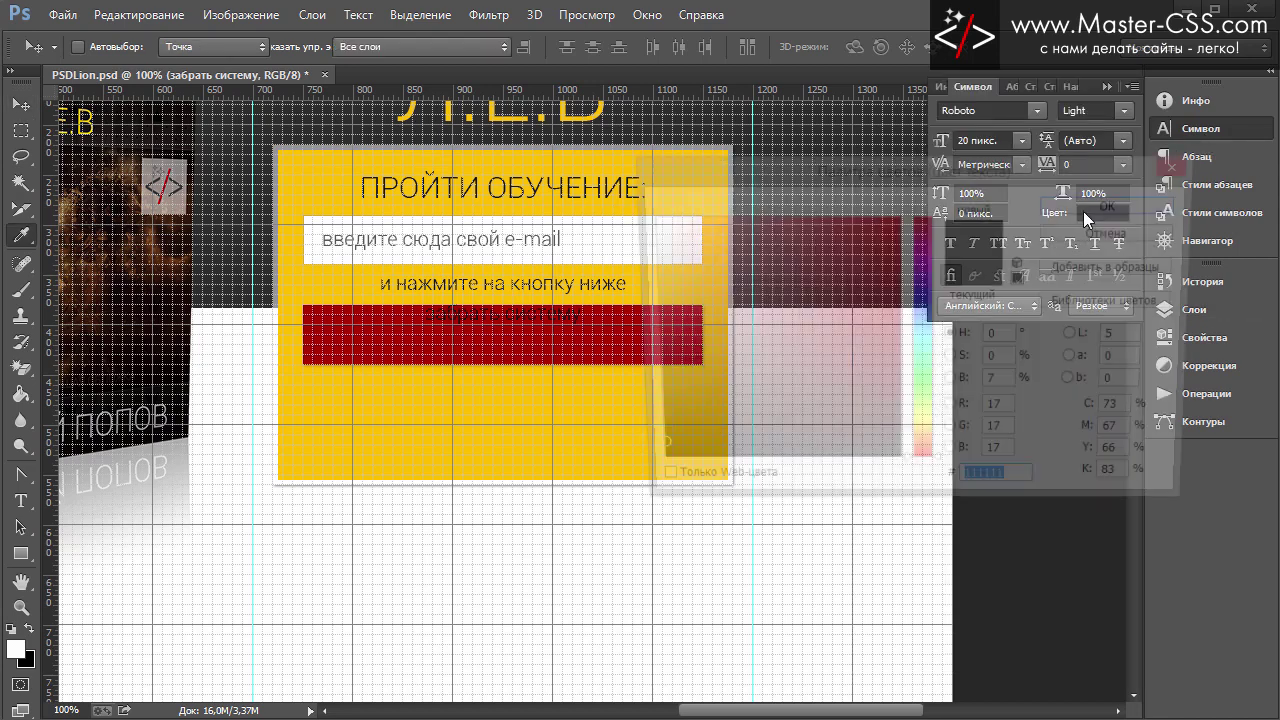
text(ffffff)
click(1075, 205)
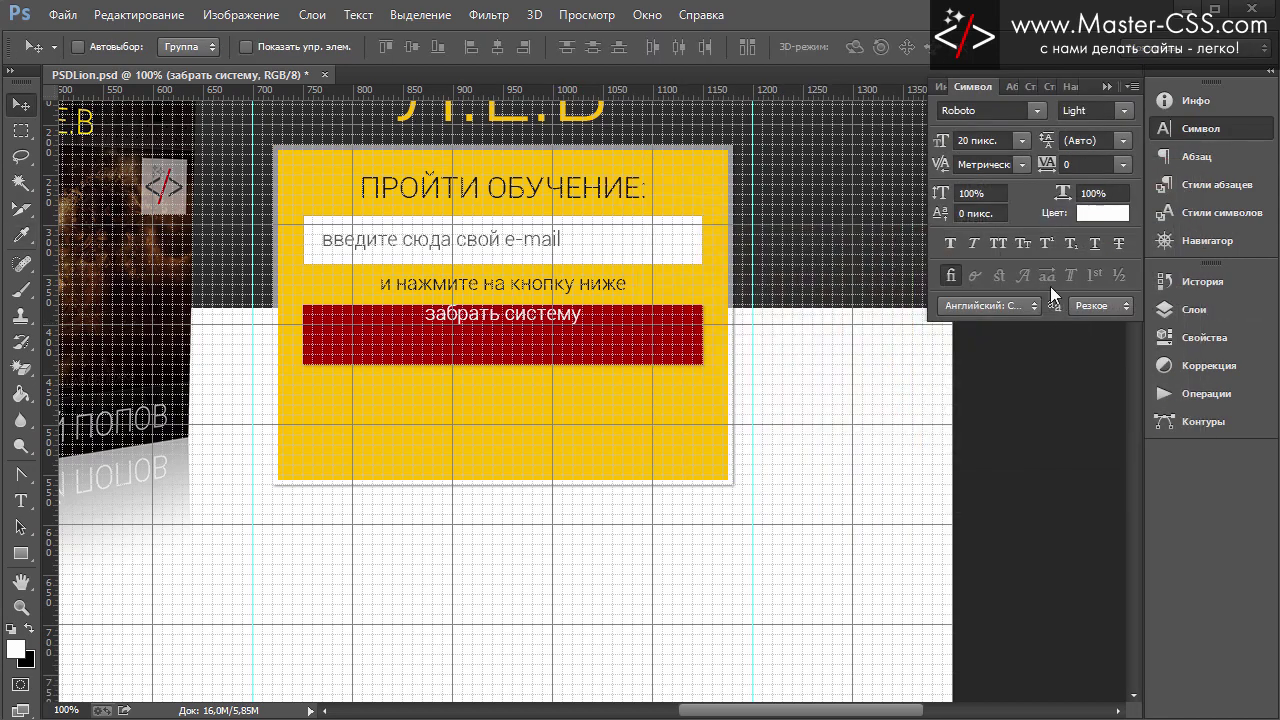
click(998, 243)
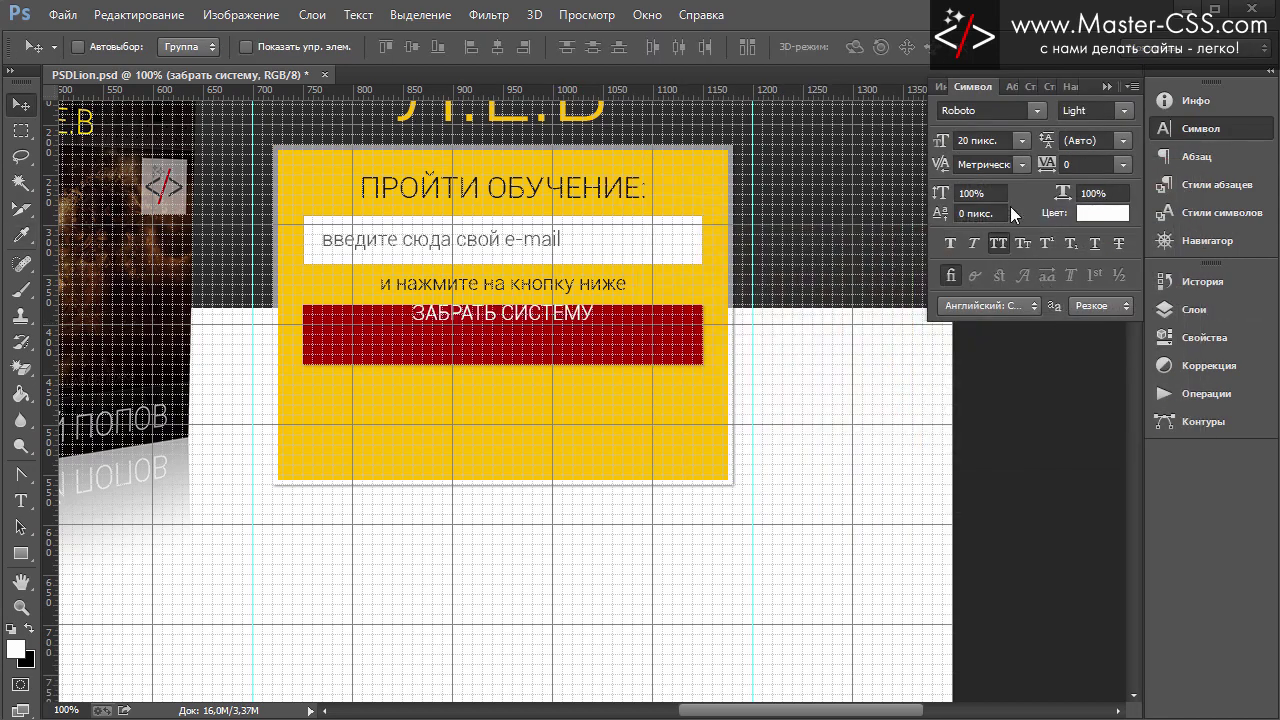
click(1021, 140)
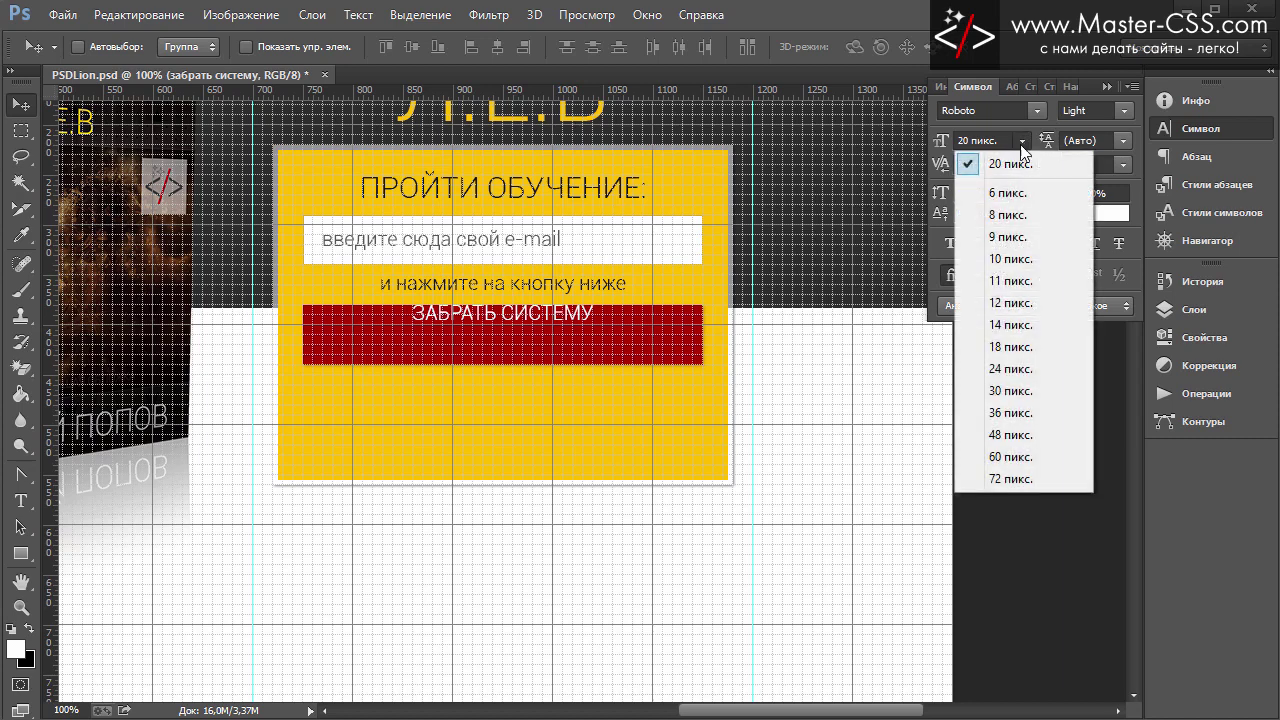
click(1008, 390)
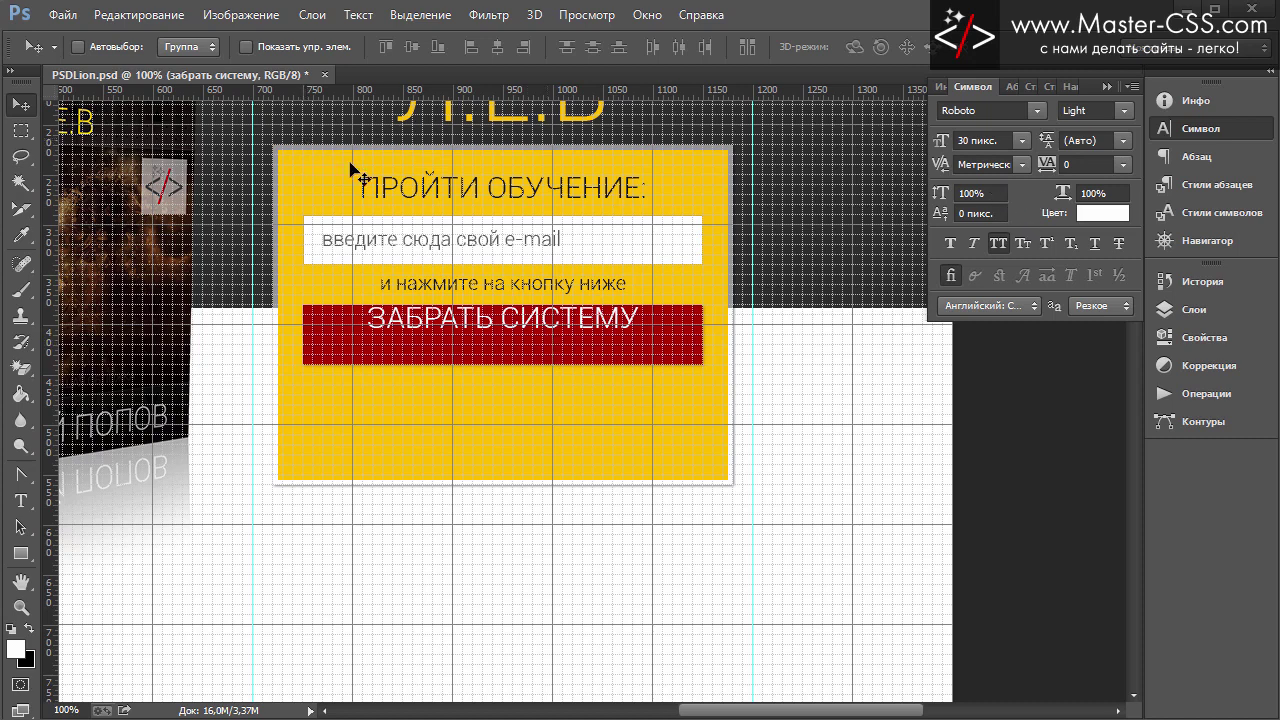
Nudge the label down 3 px to centre it on the button and hide the grid
key(Down)
key(Down)
key(Down)
key(Down)
key(Down)
key(Down)
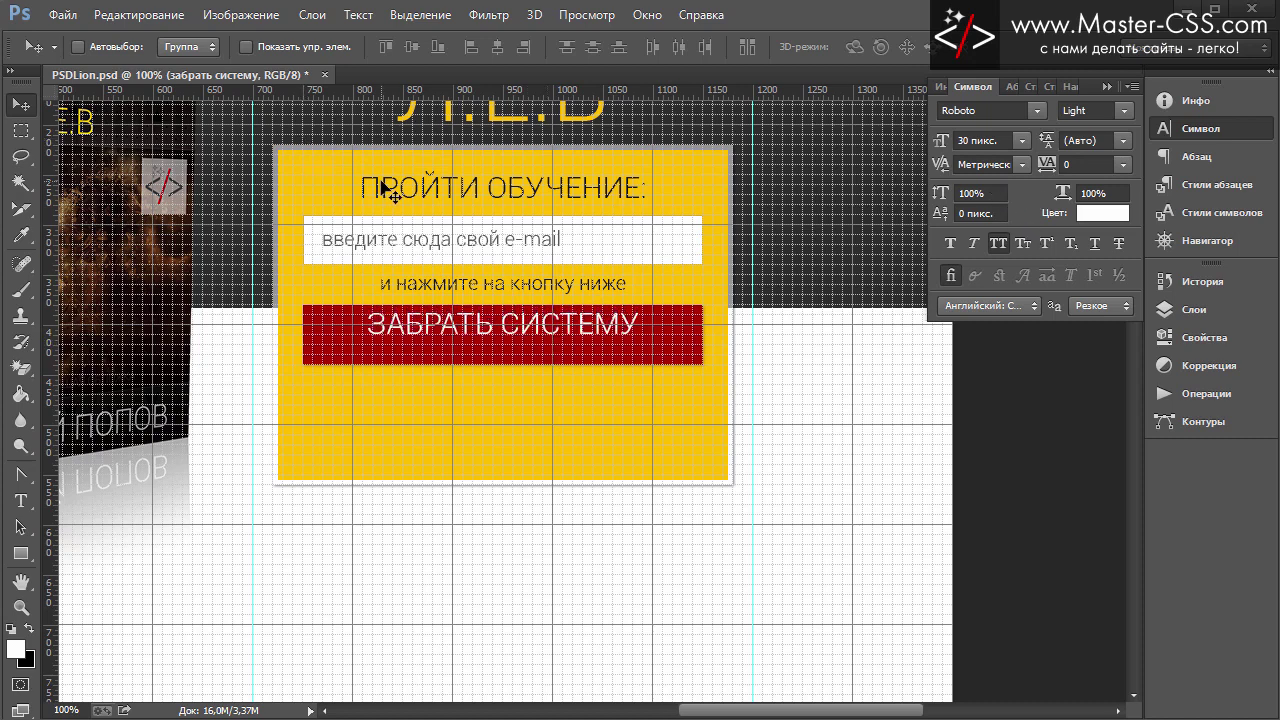
key(Down)
key(Down)
key(Down)
key(Down)
key(Down)
key(Down)
key(Down)
key(Down)
key(Down)
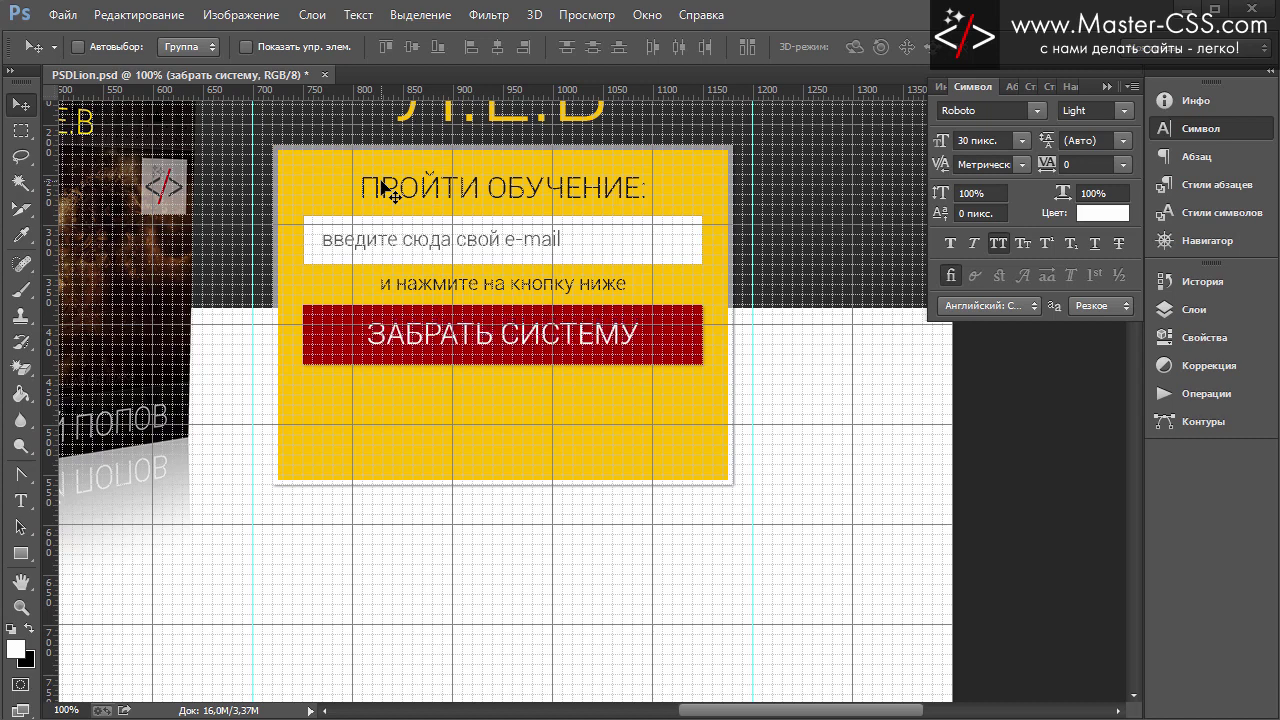
key(Down)
key(Down)
key(Down)
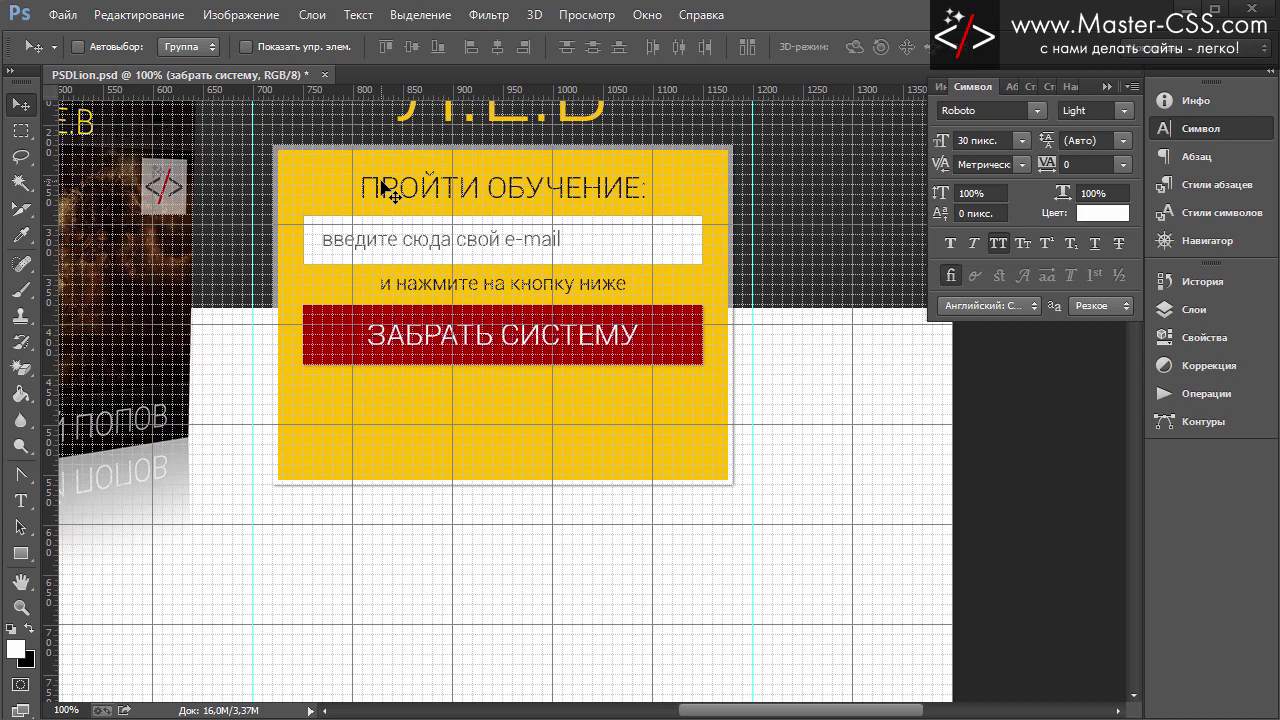
key(ctrl+apostrophe)
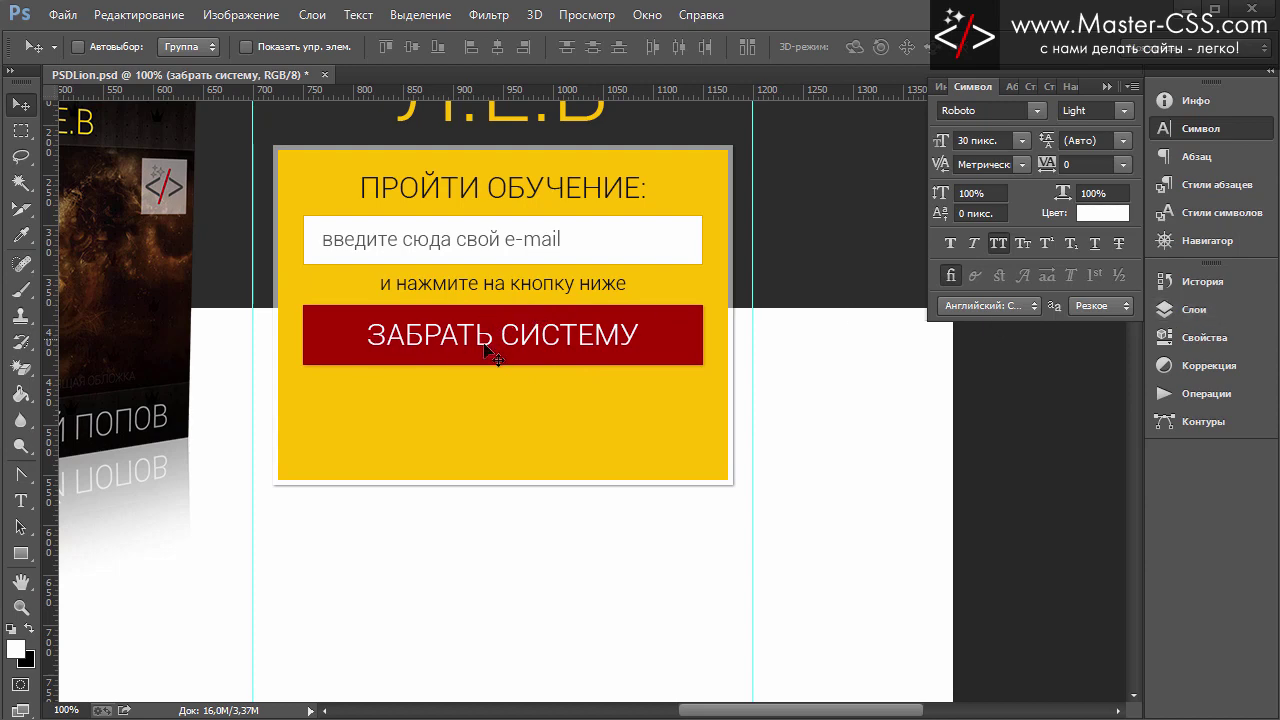
Give the ЗАБРАТЬ СИСТЕМУ text layer a Multiply drop shadow: 47% opacity, 1 px distance, 2 px size
click(1186, 318)
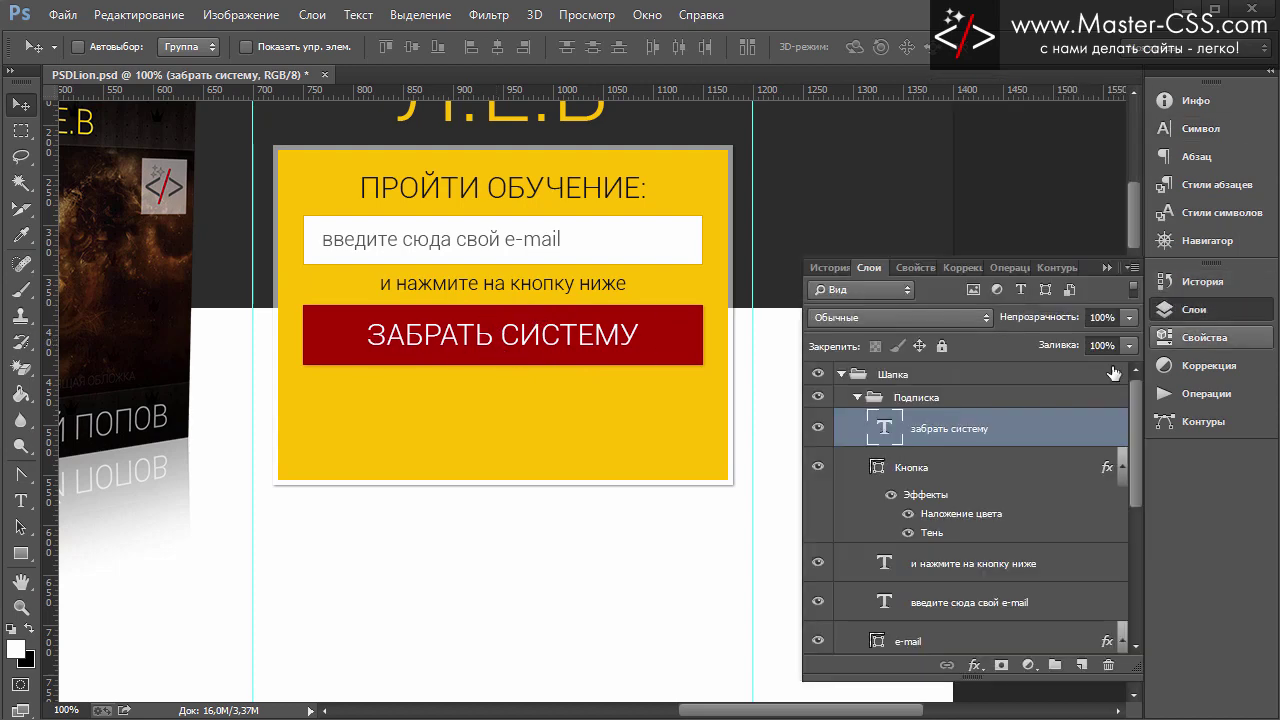
double_click(1031, 430)
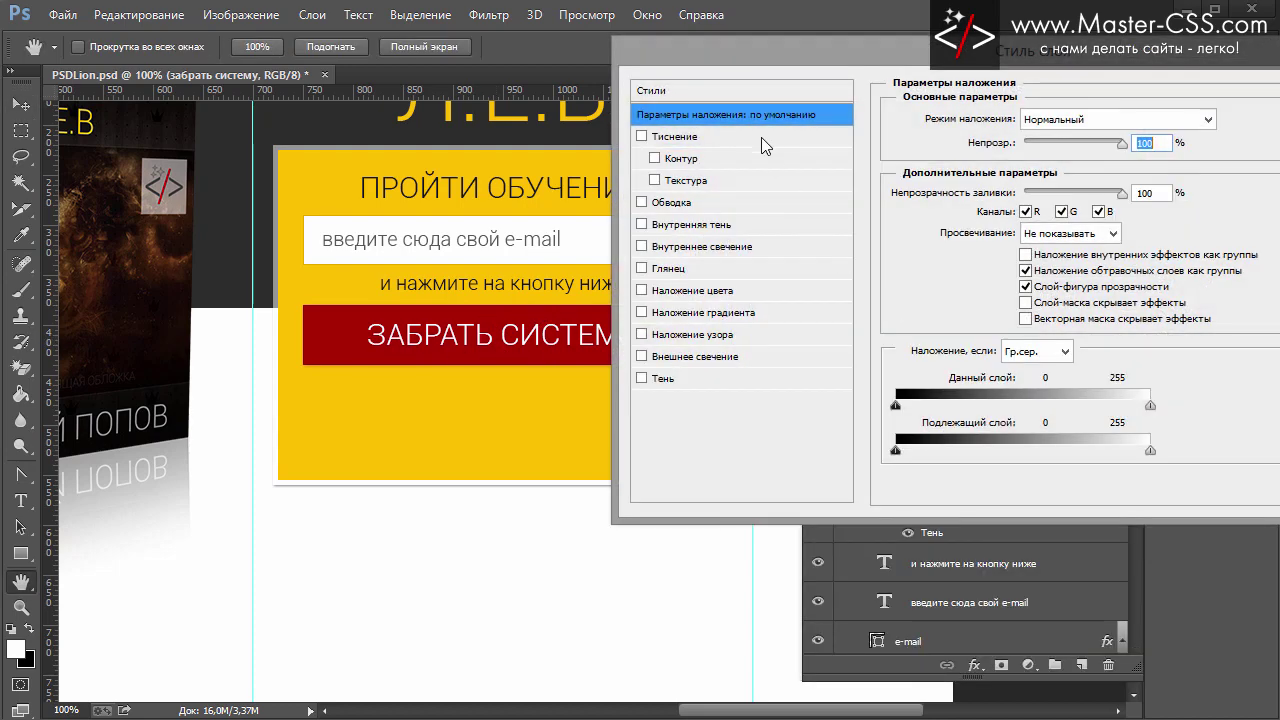
drag(718, 60, 702, 106)
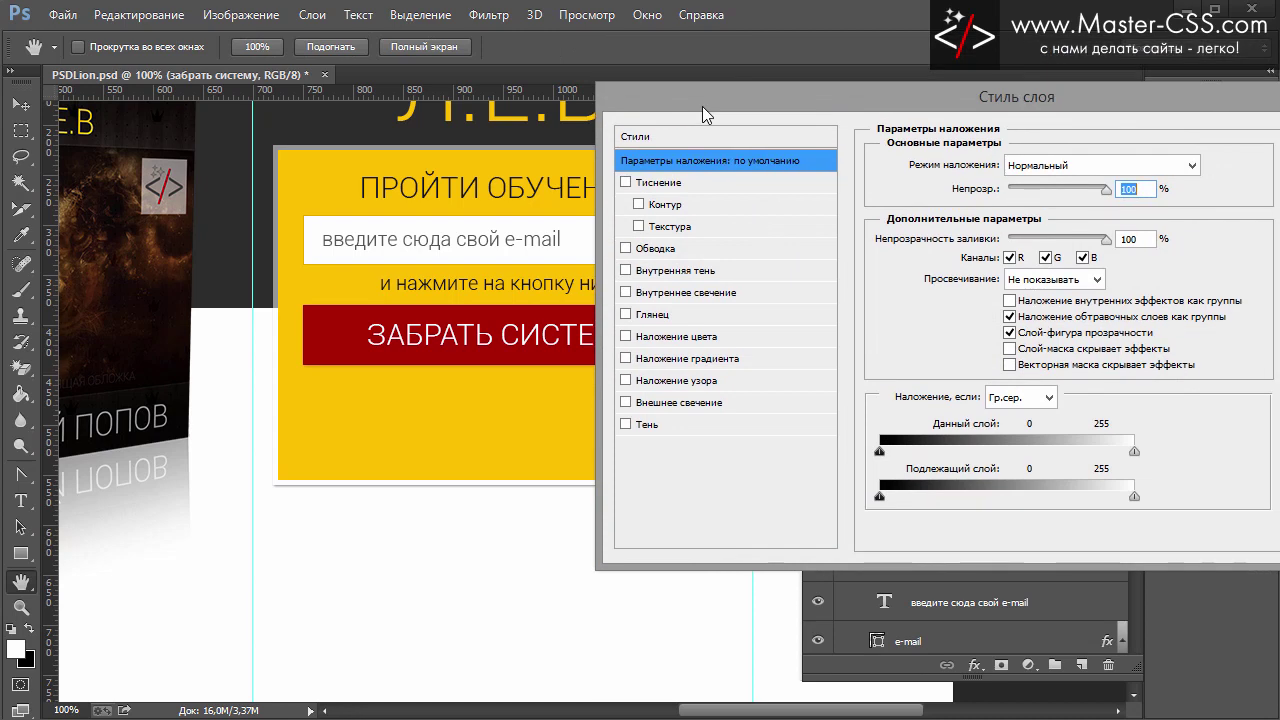
click(626, 424)
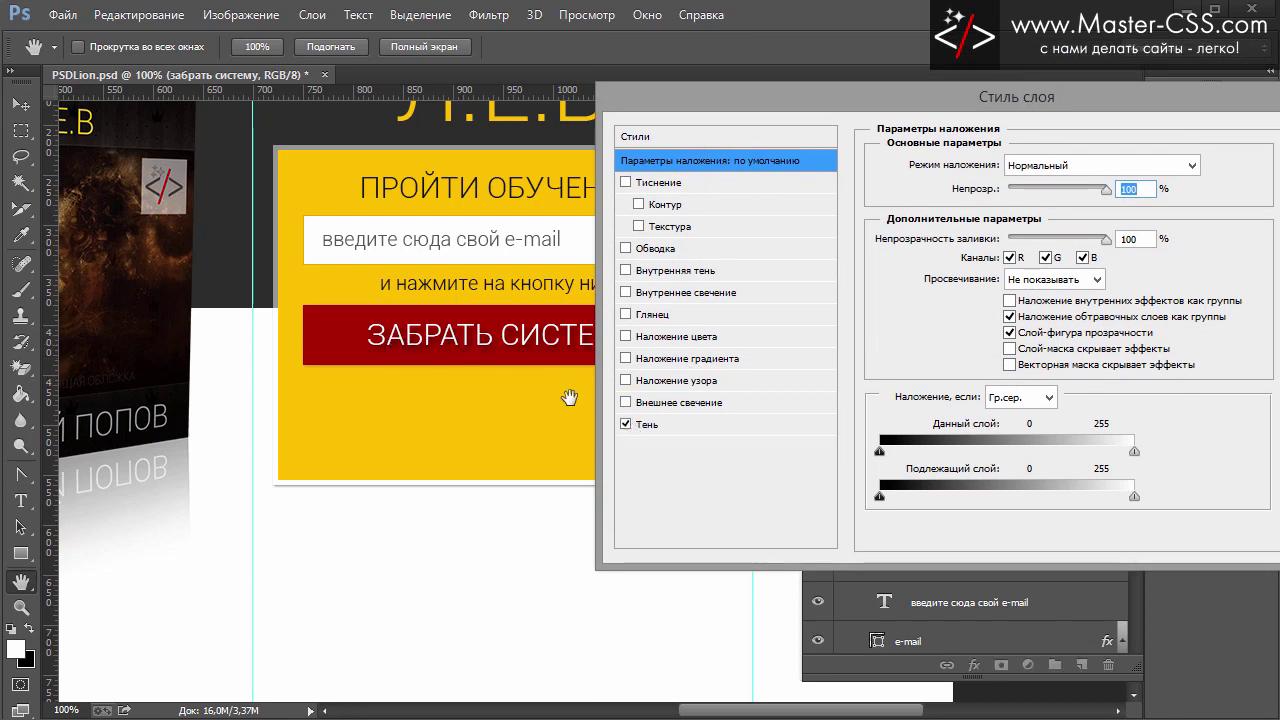
click(657, 425)
drag(1056, 189, 1030, 197)
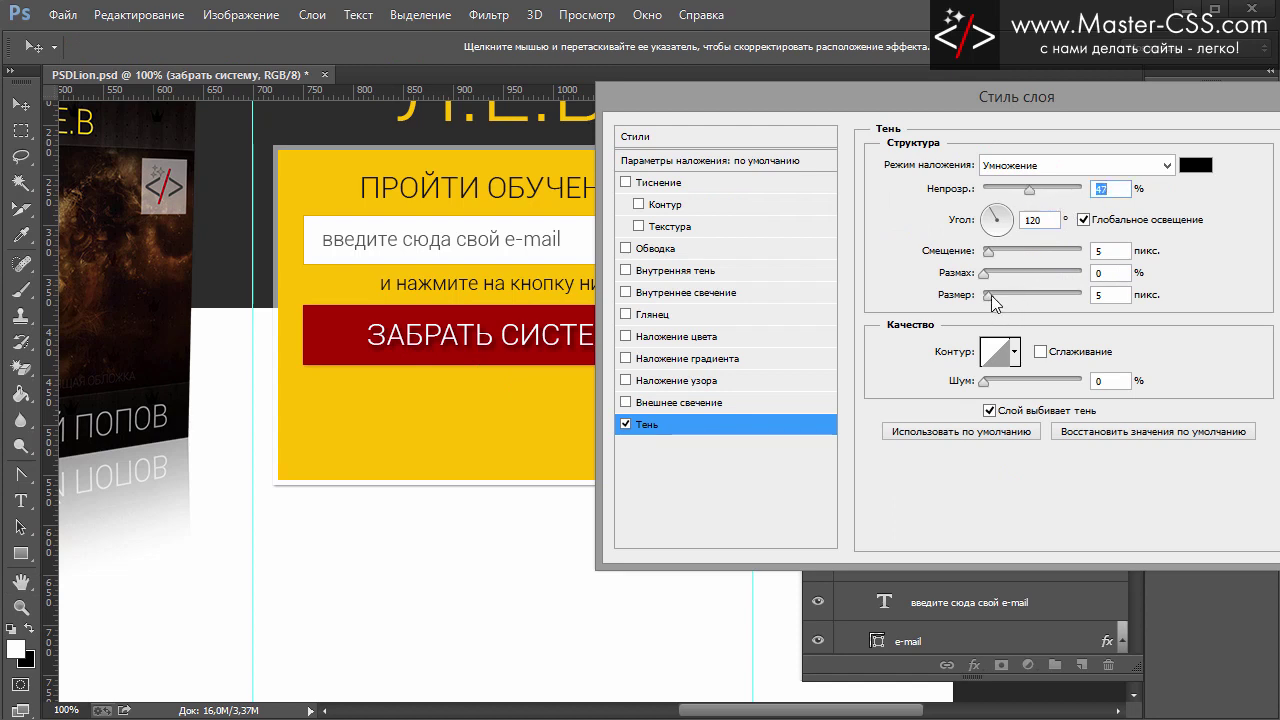
click(987, 253)
key(Tab)
key(Tab)
text(2)
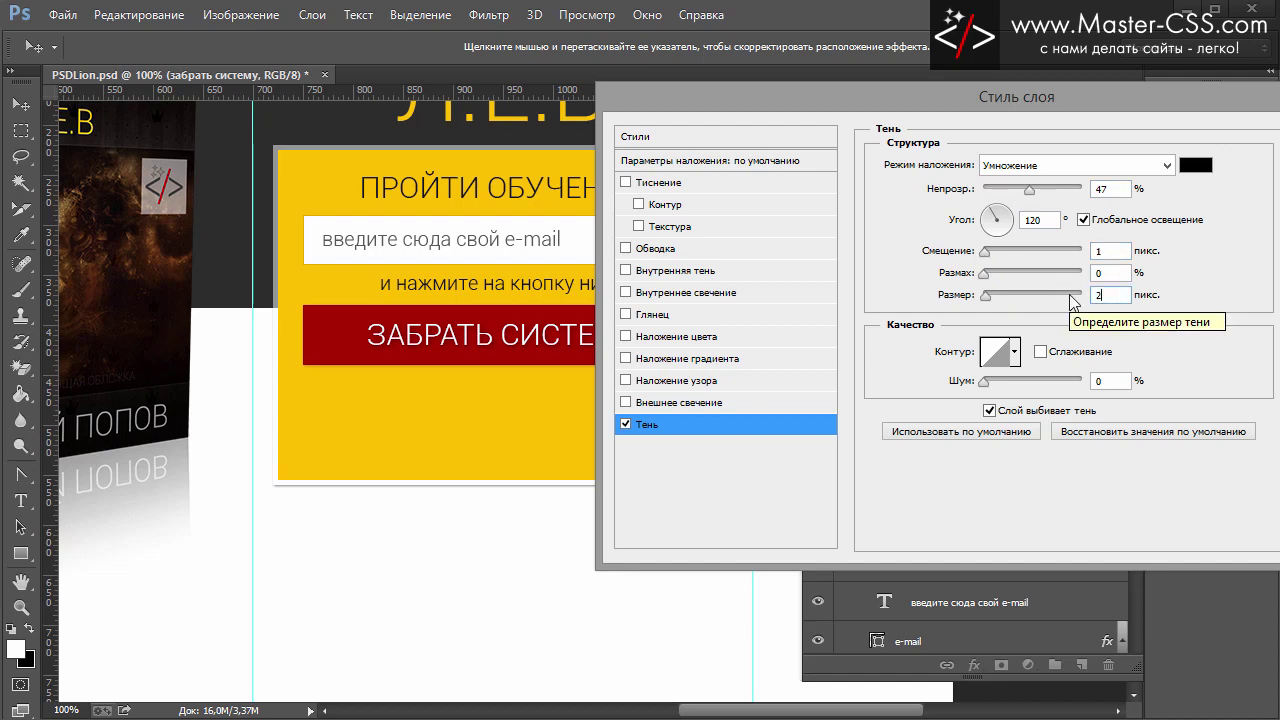
mouse_move(883, 104)
mouse_down()
mouse_move(766, 380)
mouse_move(946, 150)
mouse_move(1003, 136)
mouse_up()
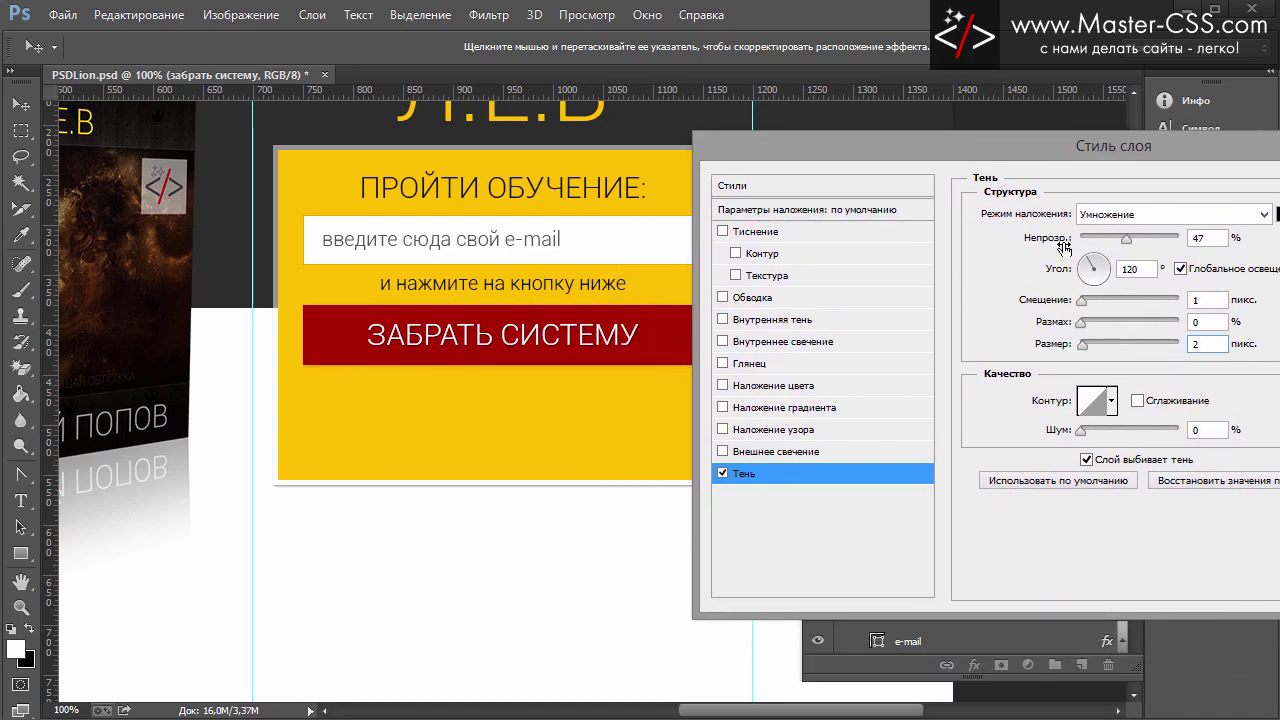
click(723, 474)
click(723, 474)
key(Return)
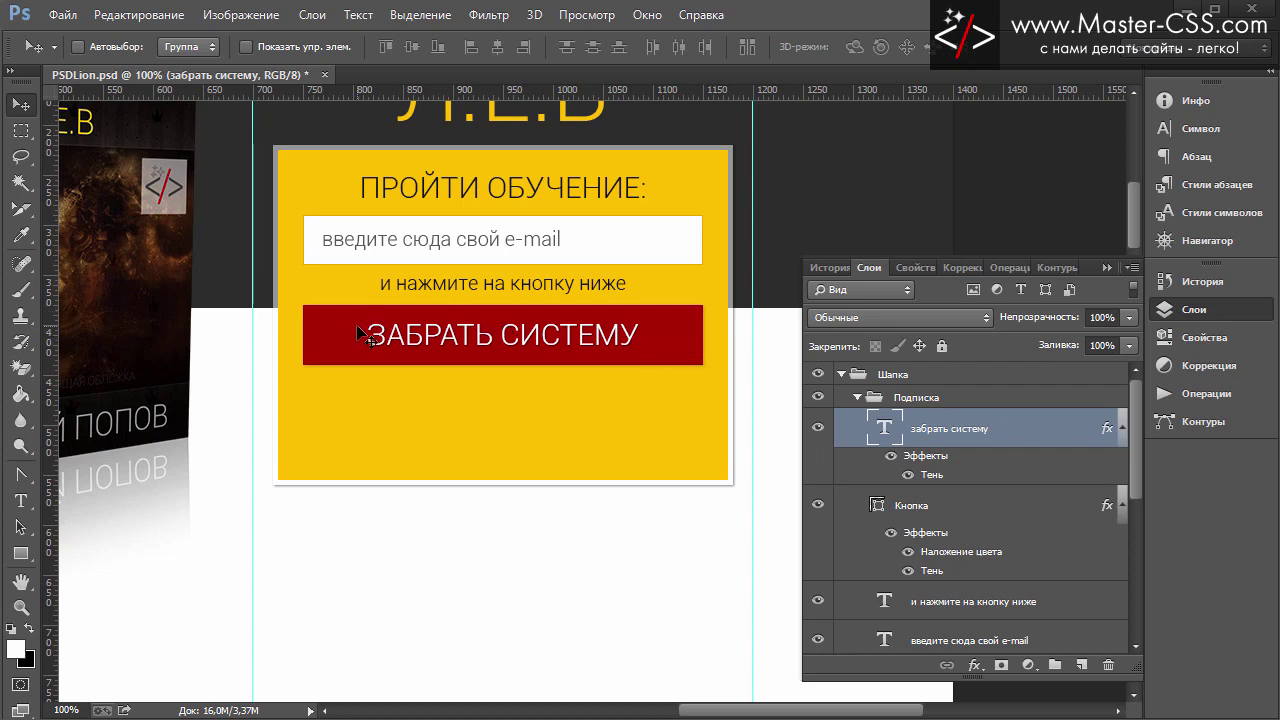
Select the ЗАБРАТЬ СИСТЕМУ, Кнопка, caption, placeholder and e-mail field layers, then show the grid
click(1105, 268)
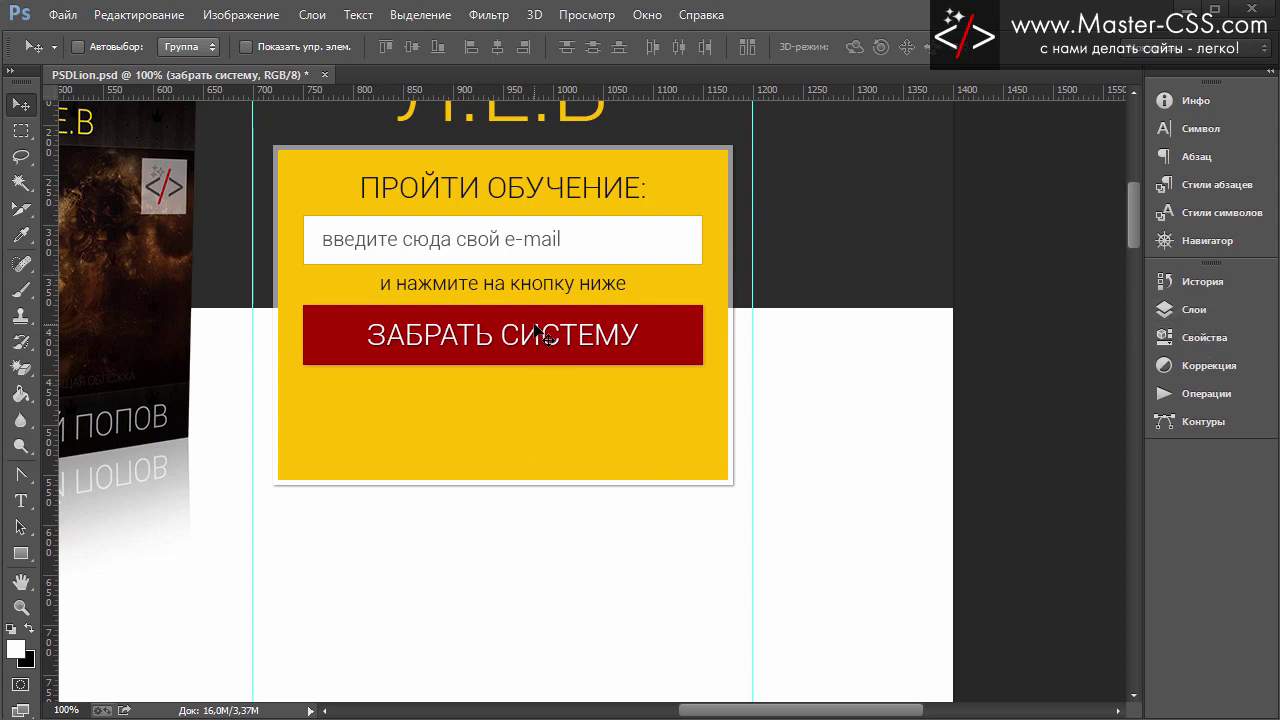
click(1190, 308)
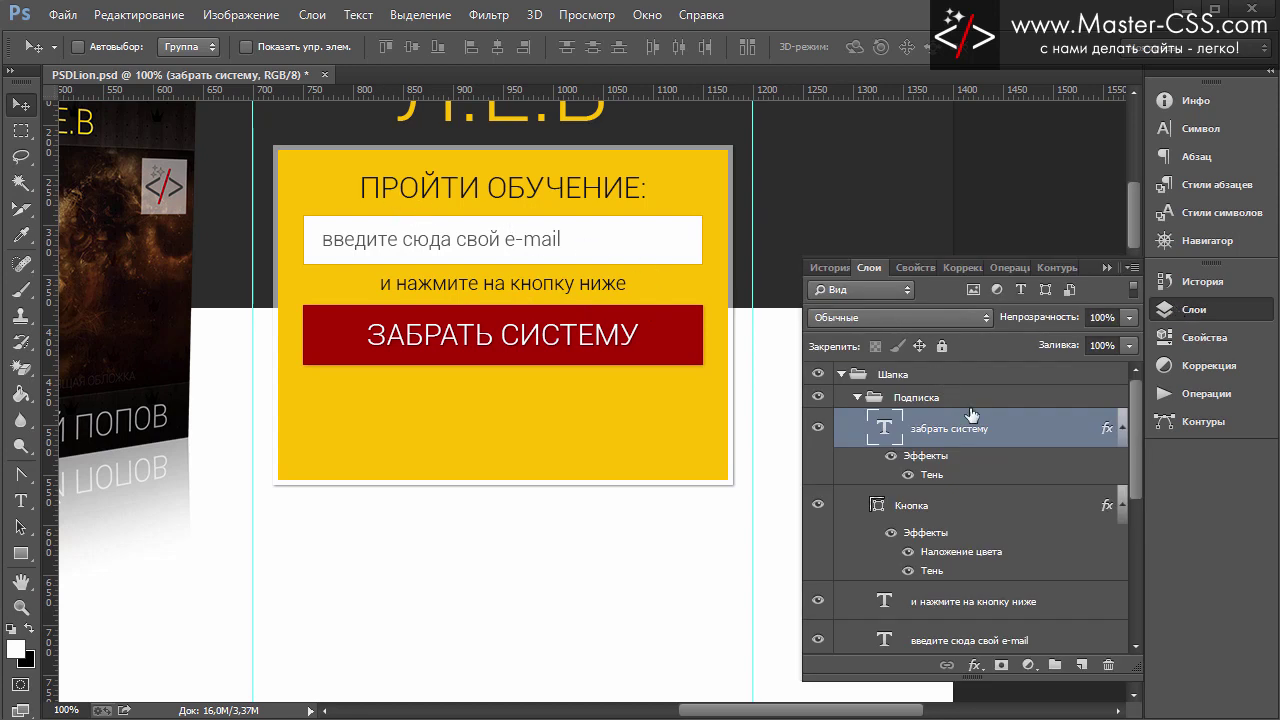
scroll(1012, 479, down, 1)
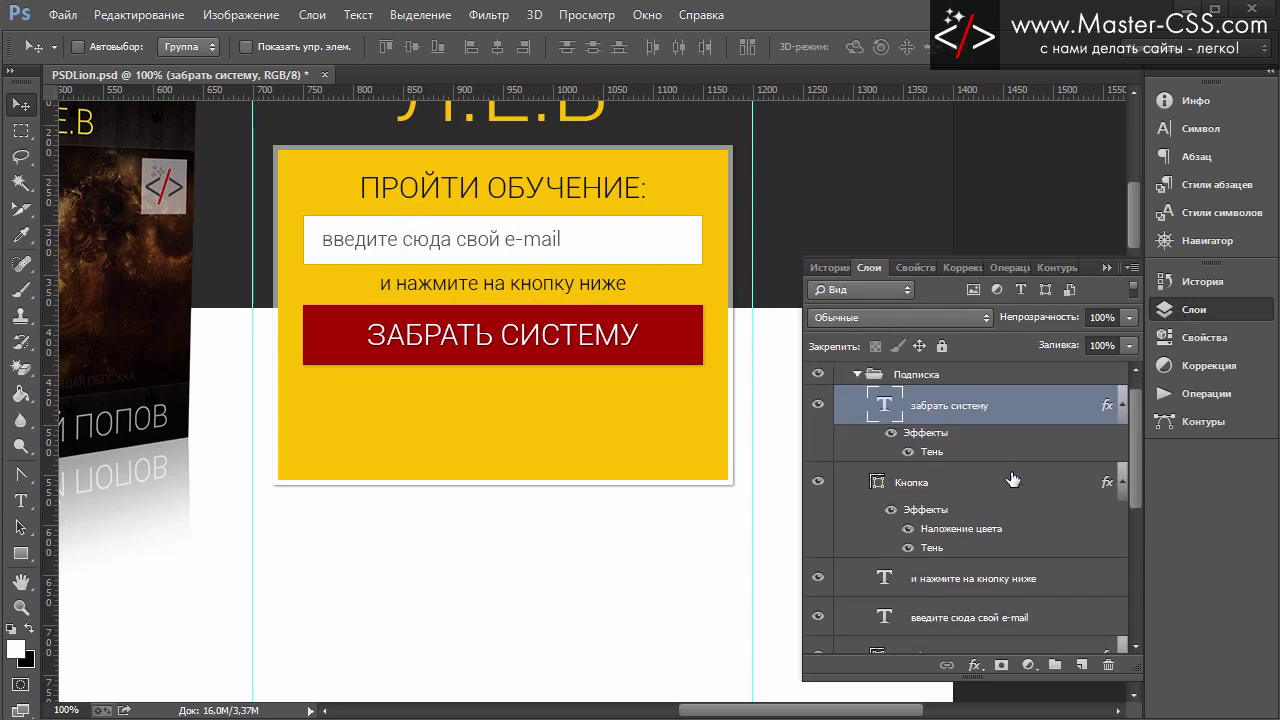
scroll(1012, 479, down, 1)
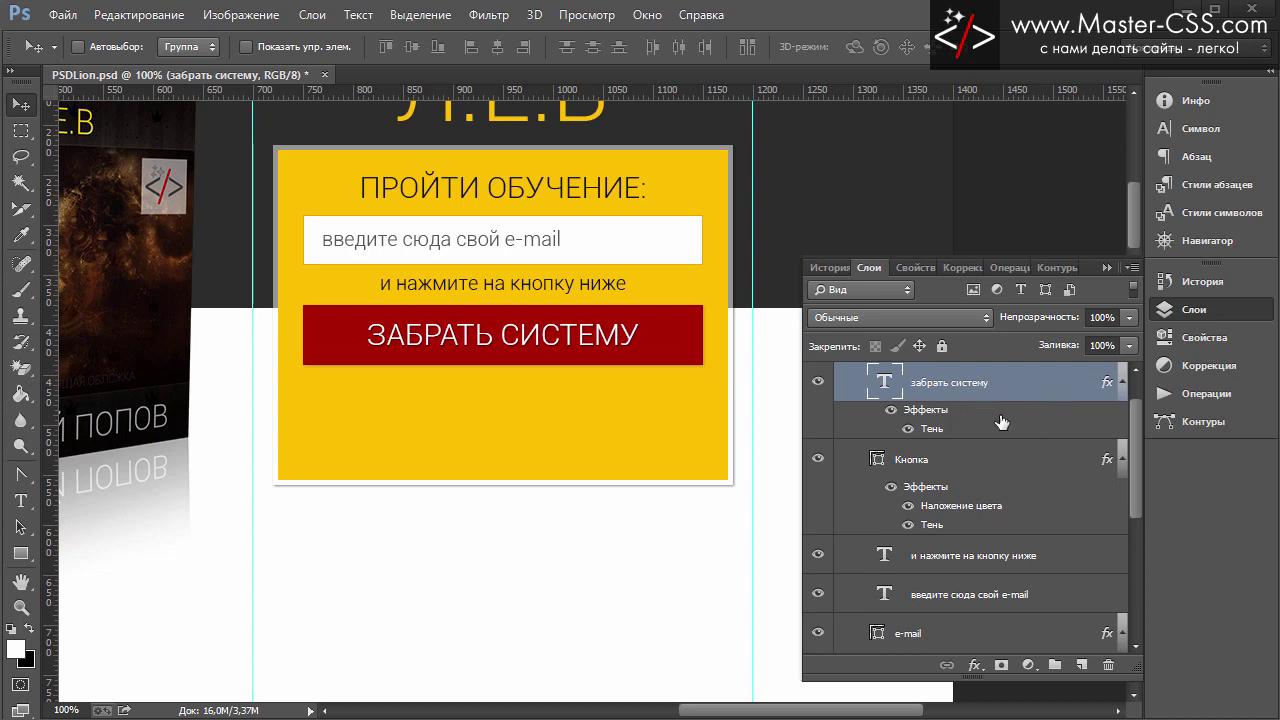
ctrl+click(1015, 390)
ctrl+click(967, 467)
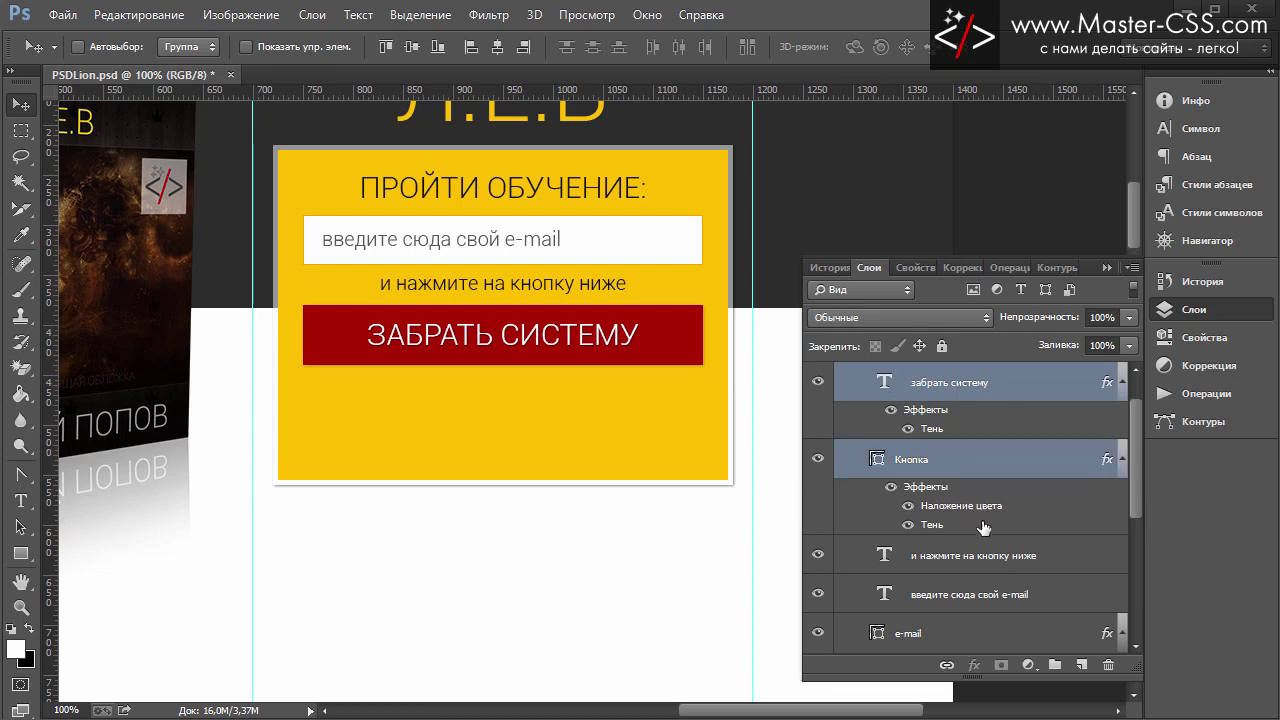
ctrl+click(986, 577)
ctrl+click(986, 600)
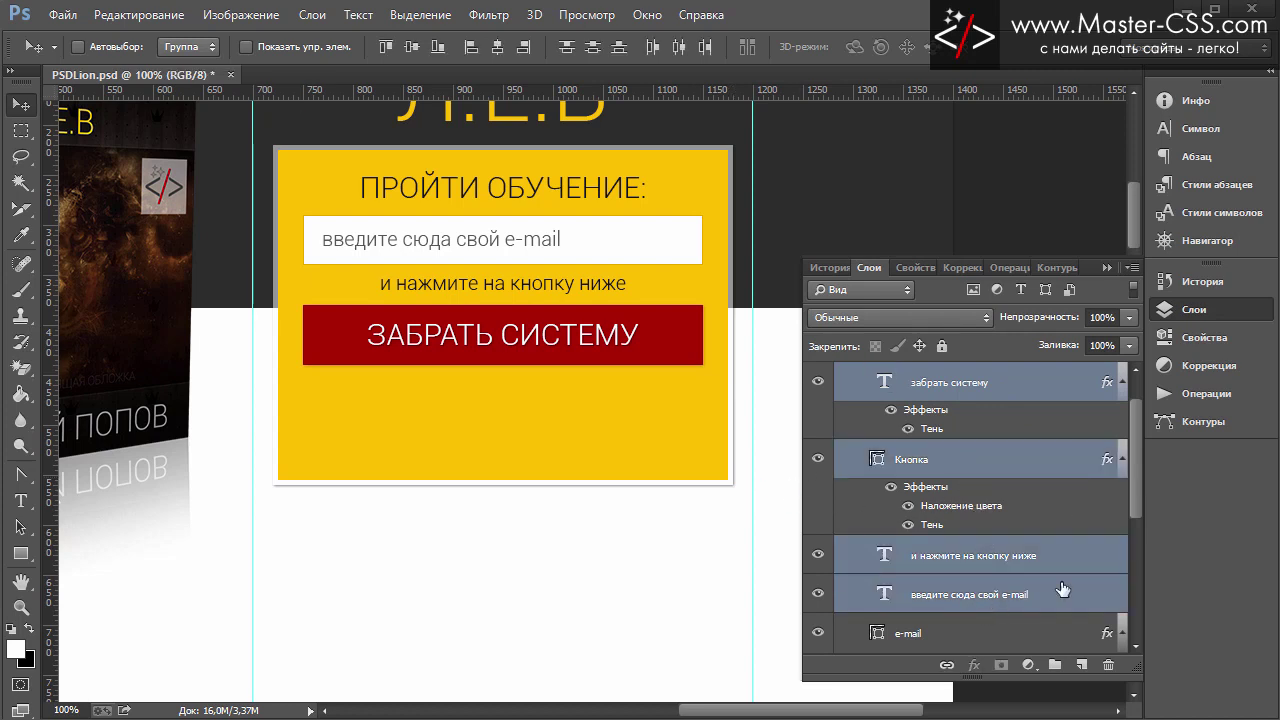
drag(1136, 473, 1146, 563)
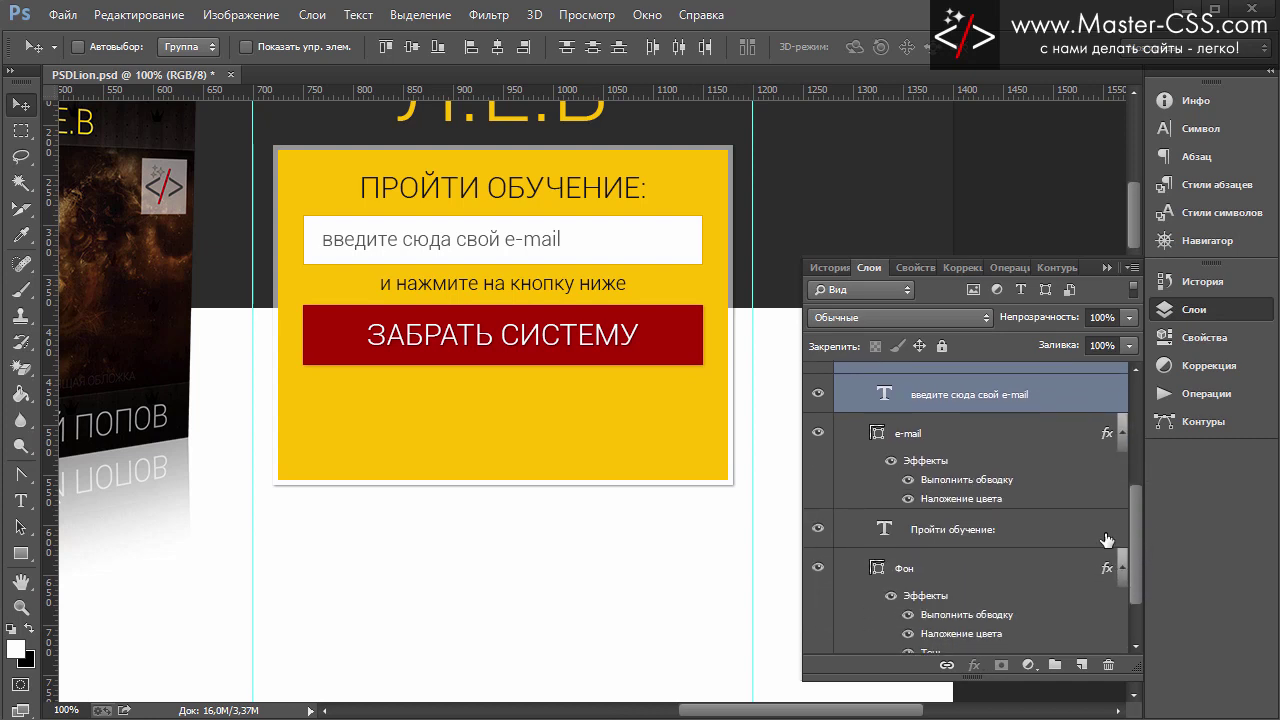
ctrl+click(957, 450)
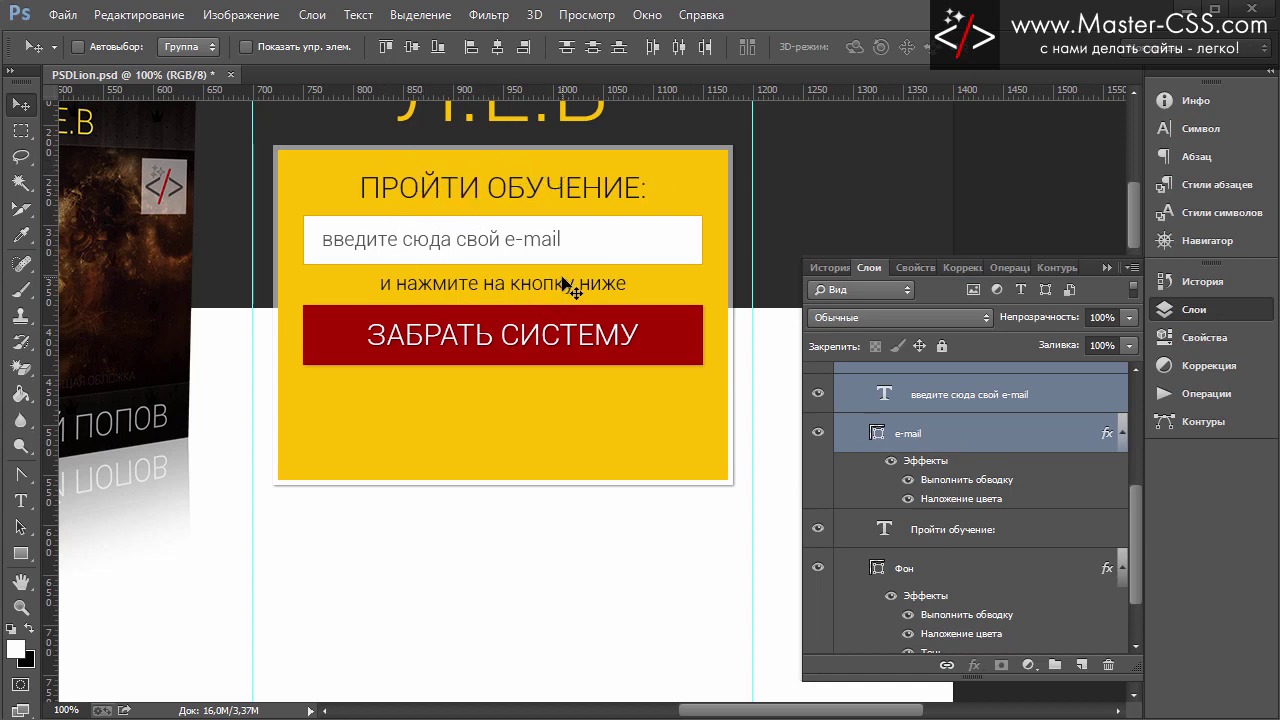
key(ctrl+apostrophe)
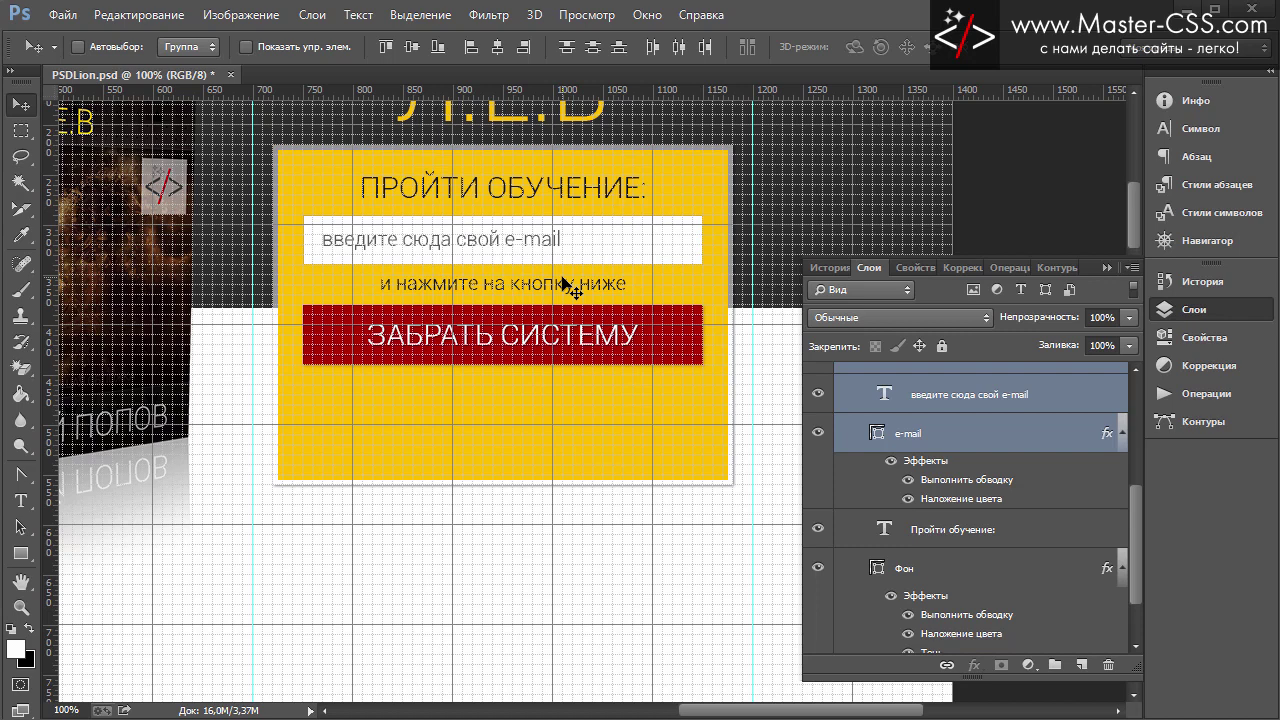
Nudge the e-mail field, caption and button down 3 px together
key(alt+shift+bracketright)
key(alt+shift+bracketright)
key(alt+shift+bracketright)
key(Down)
key(Down)
key(Down)
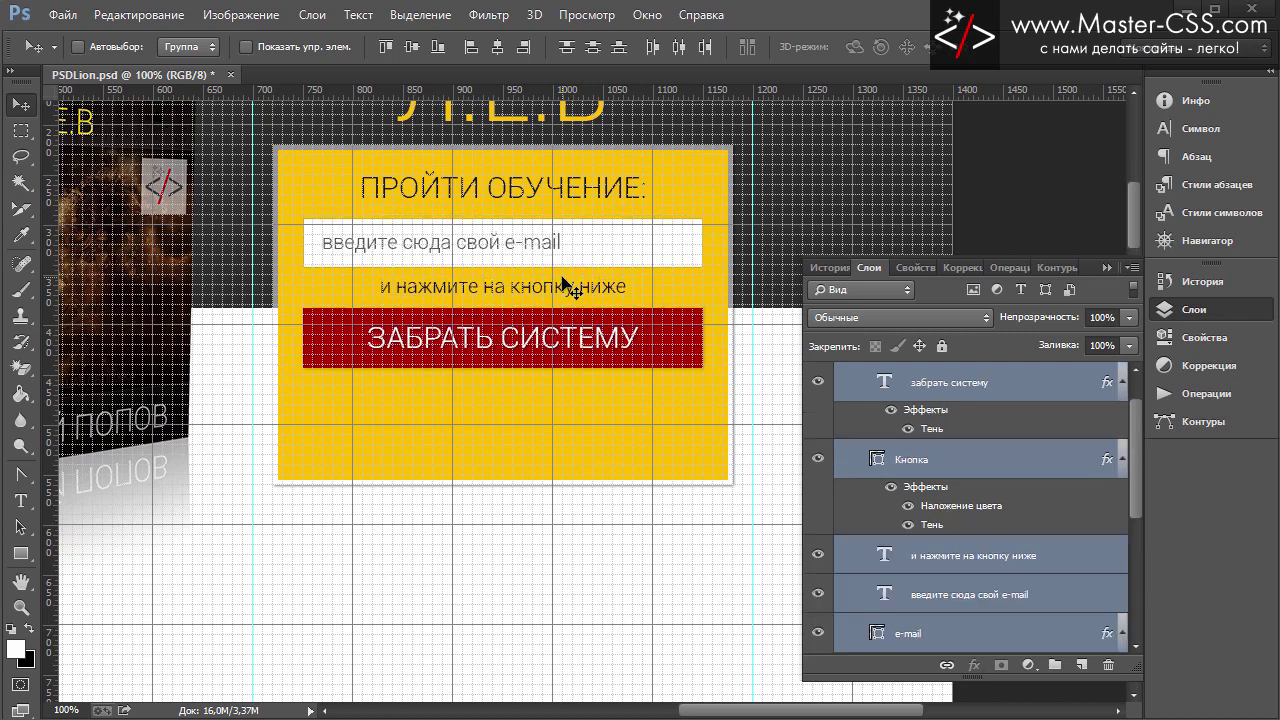
key(Down)
key(Down)
key(Down)
key(Down)
key(Down)
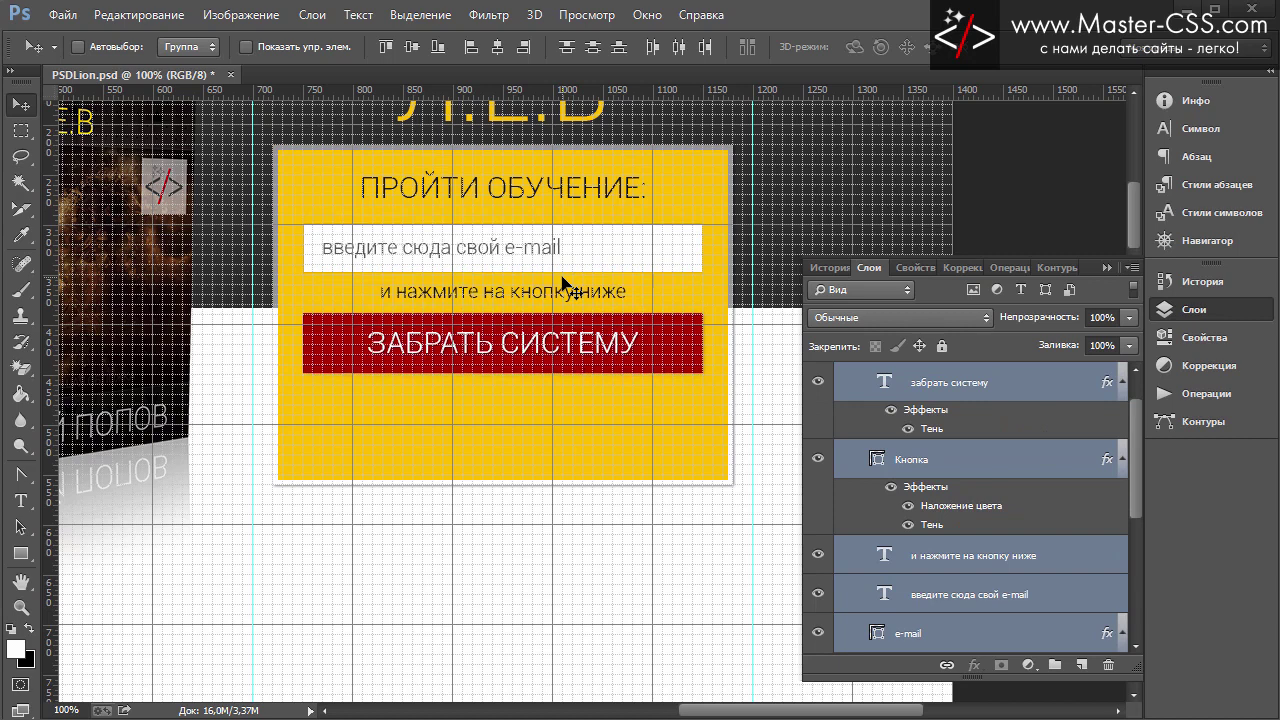
key(Down)
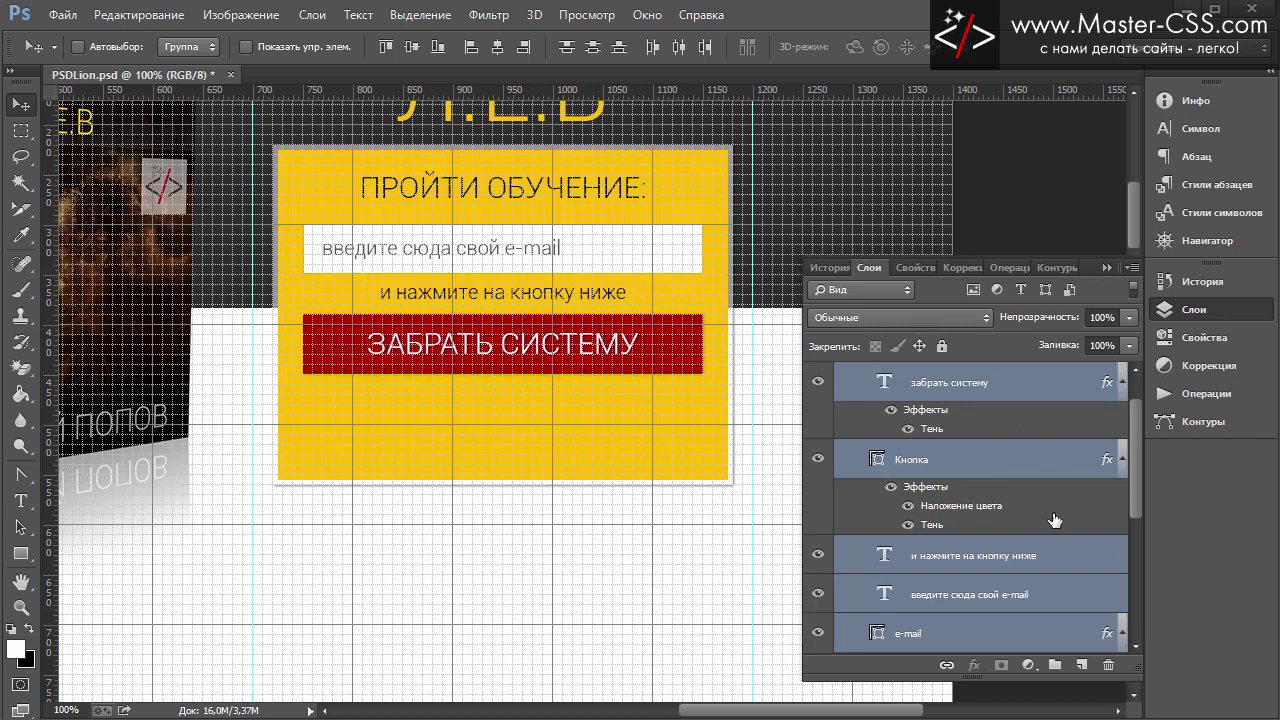
scroll(1055, 520, down, 1)
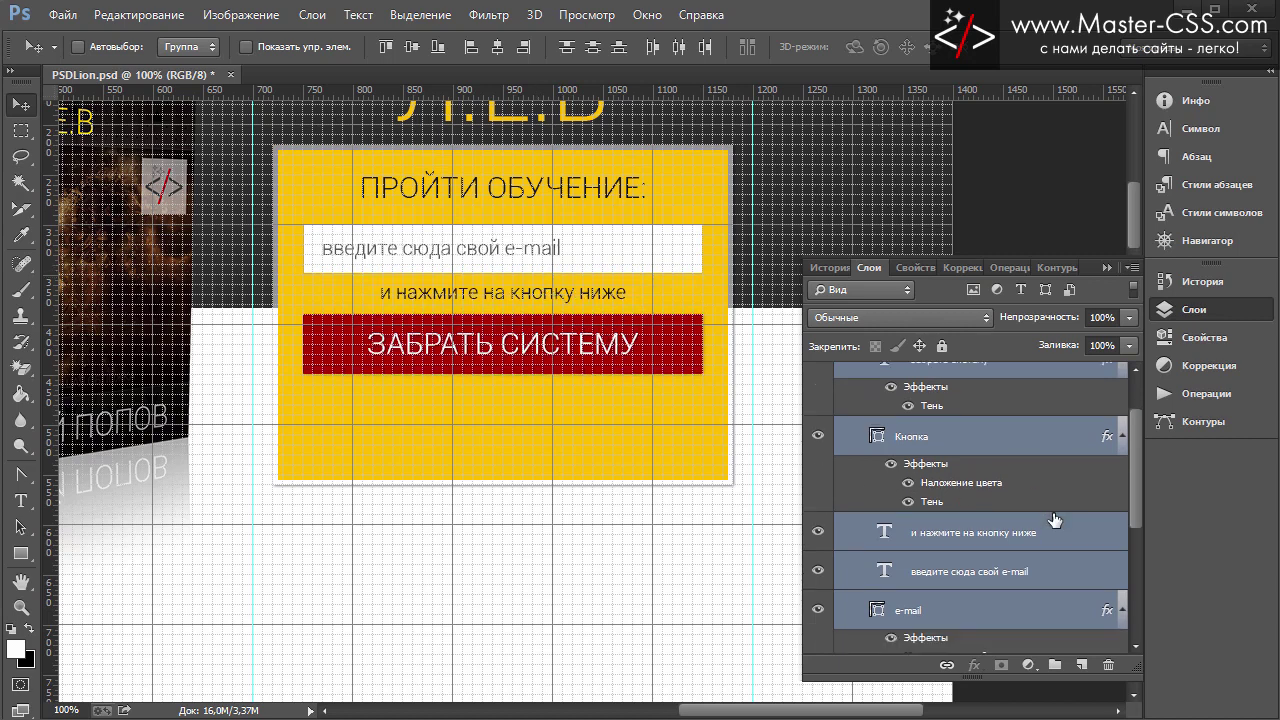
Move the caption and button down 2 px more, then the button alone 1 px further
ctrl+click(965, 614)
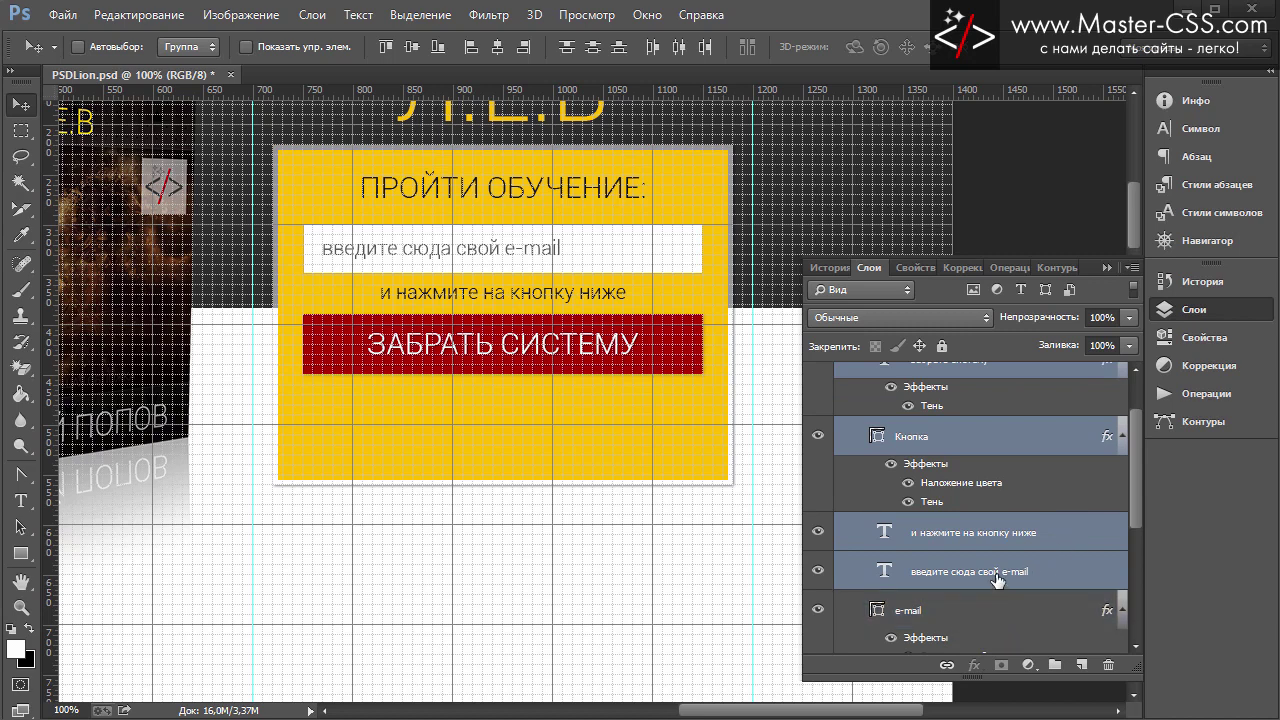
ctrl+click(996, 578)
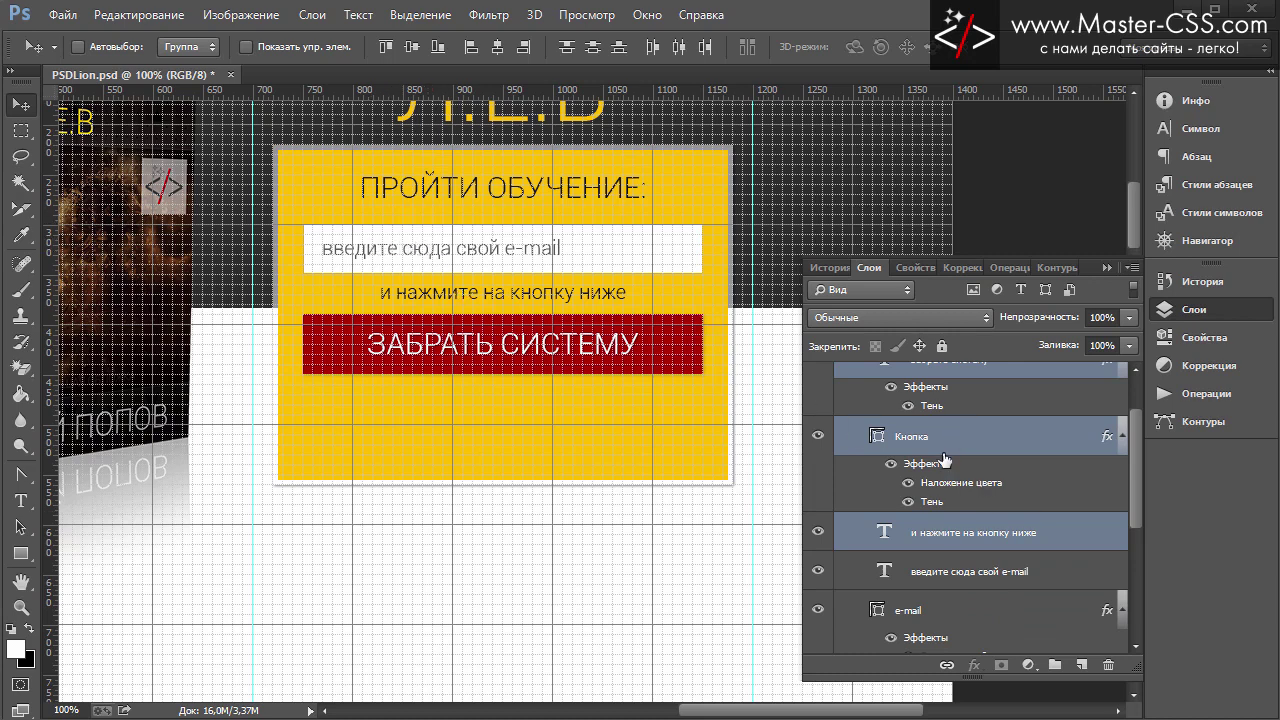
key(Down)
key(Down)
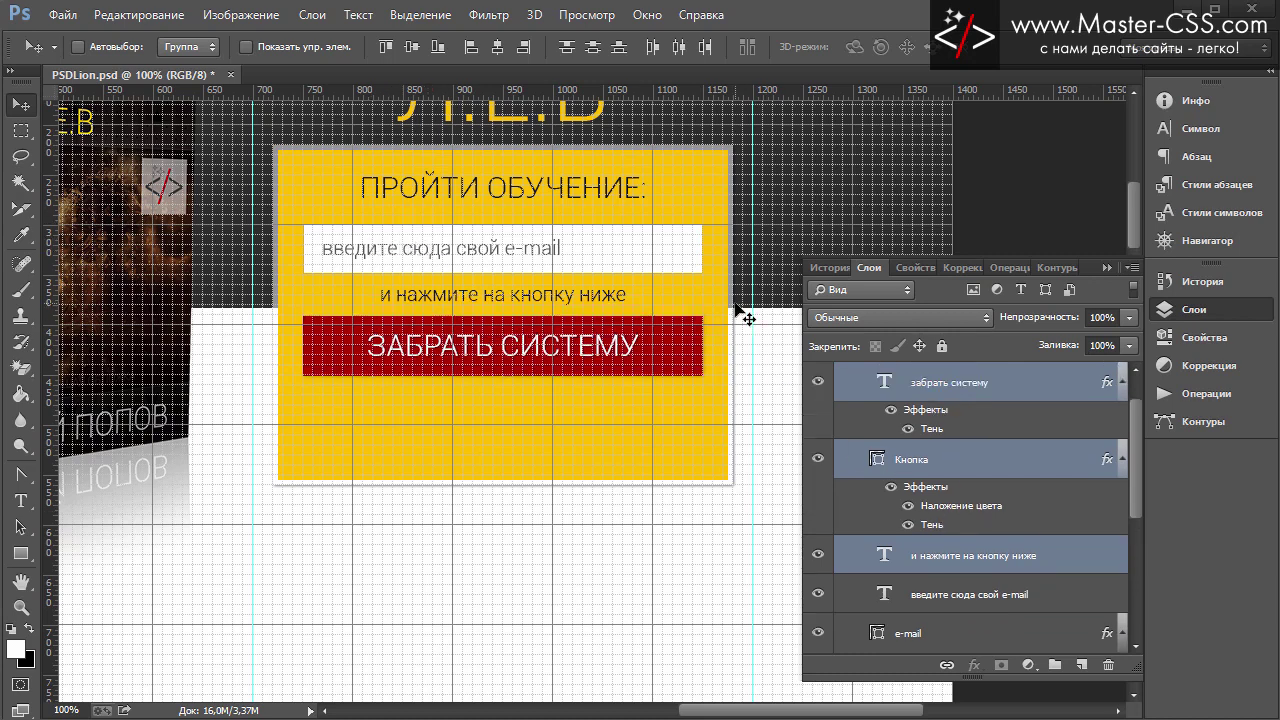
key(Down)
key(Down)
key(Down)
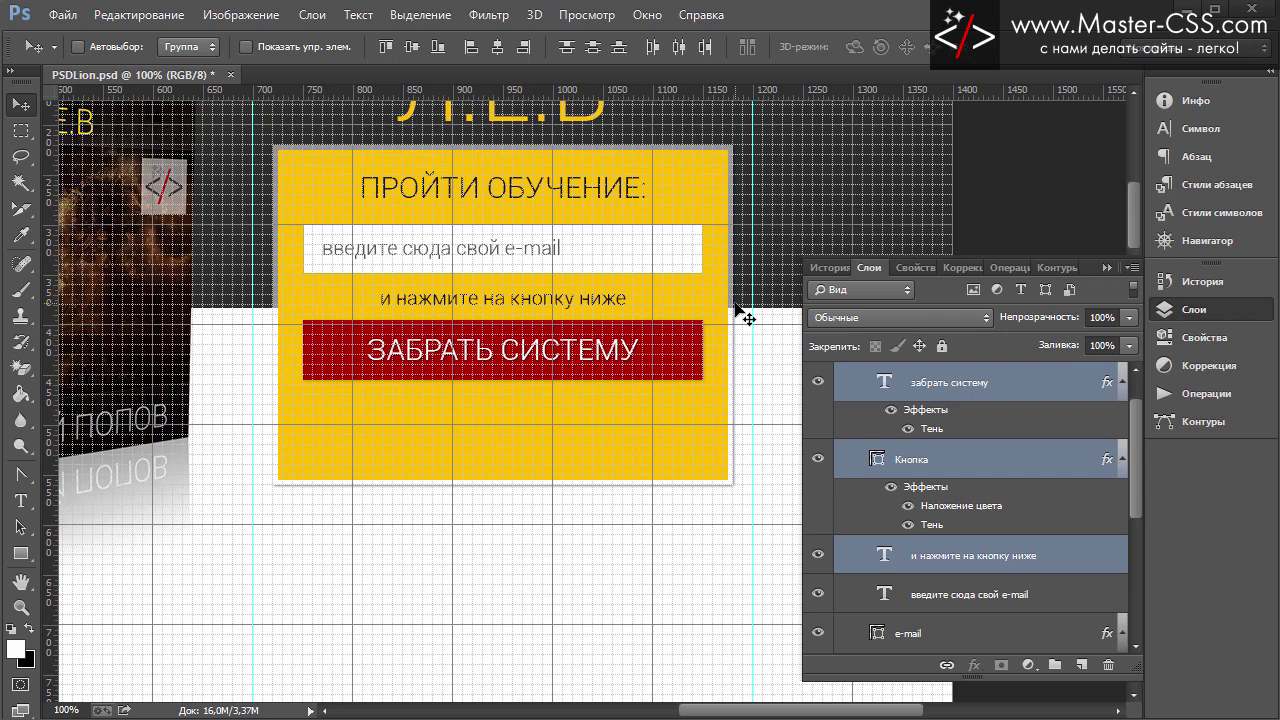
ctrl+click(1065, 563)
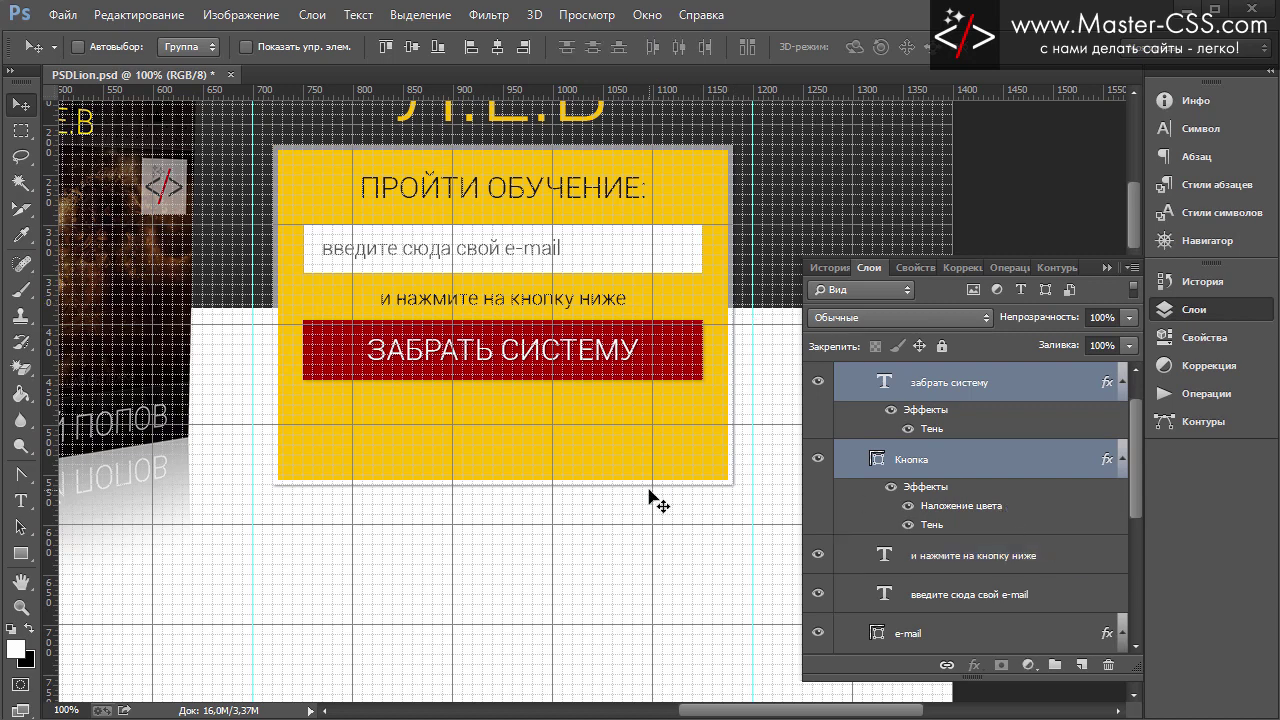
key(Down)
key(Down)
key(Down)
key(Down)
key(Down)
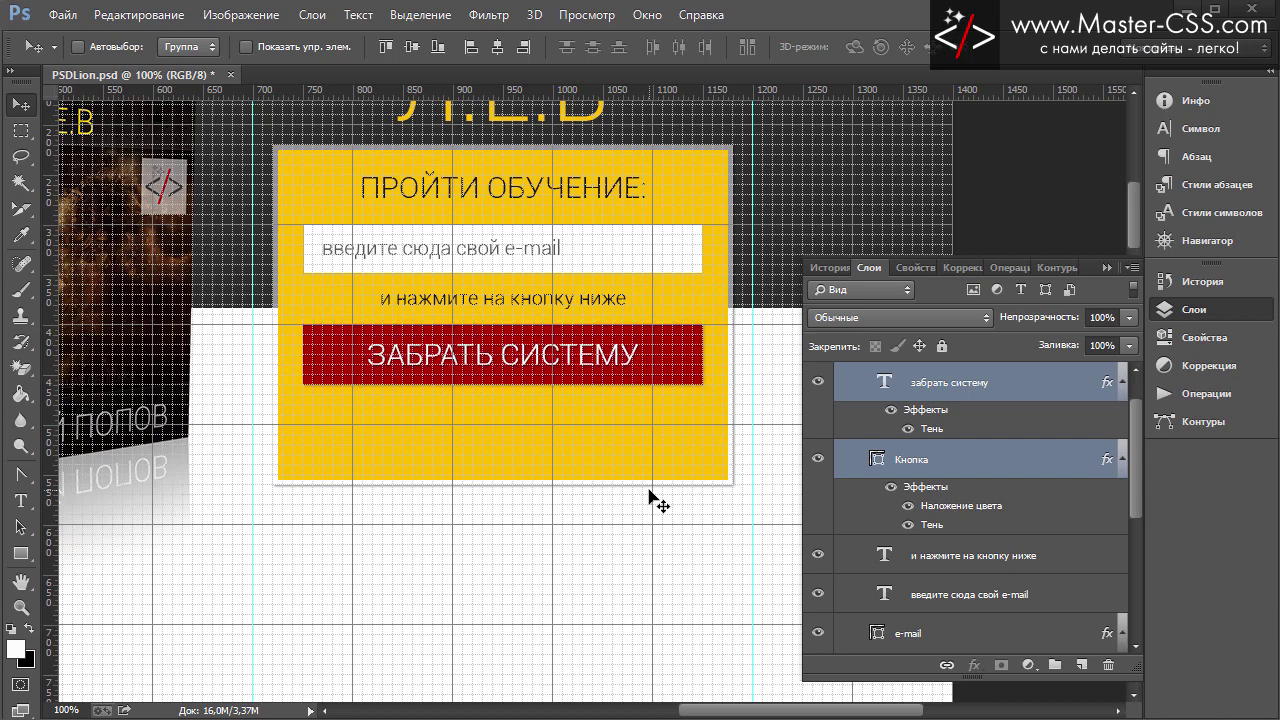
key(Down)
key(Up)
Nudge the ПРОЙТИ ОБУЧЕНИЕ: heading layer down 1 px
scroll(985, 555, up, 1)
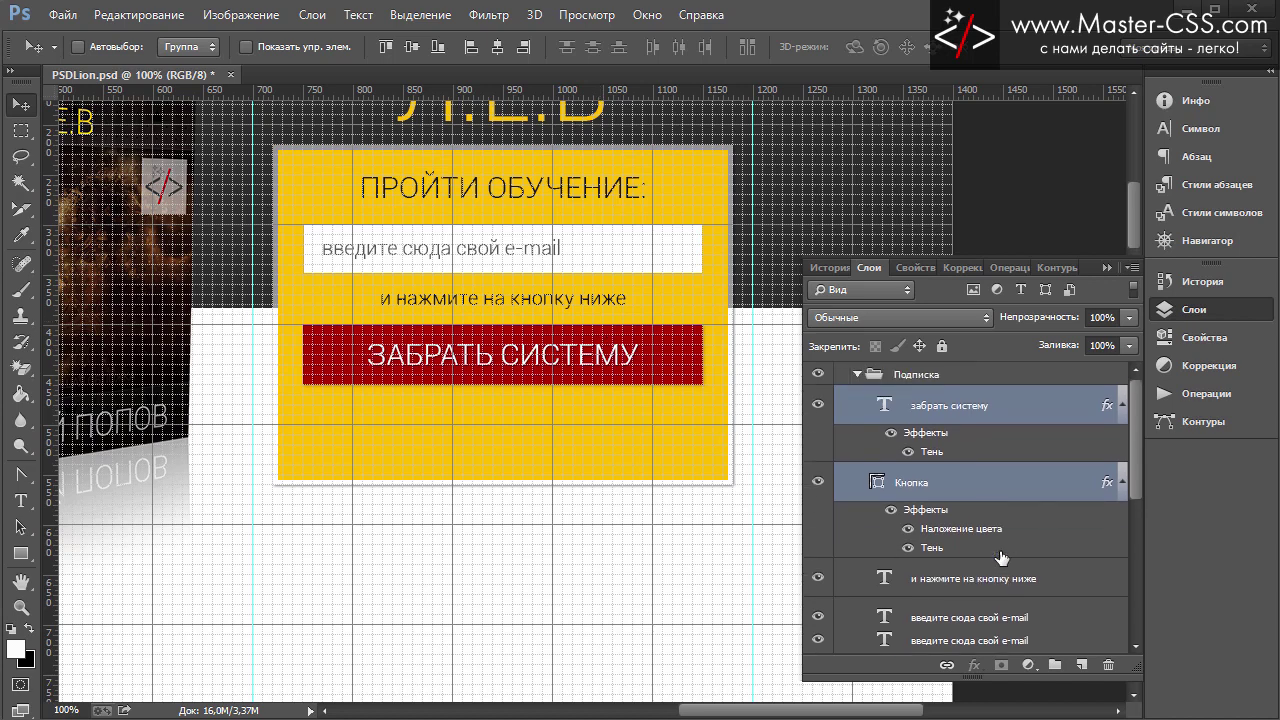
scroll(1000, 557, down, 2)
scroll(1015, 558, down, 1)
scroll(1019, 559, down, 1)
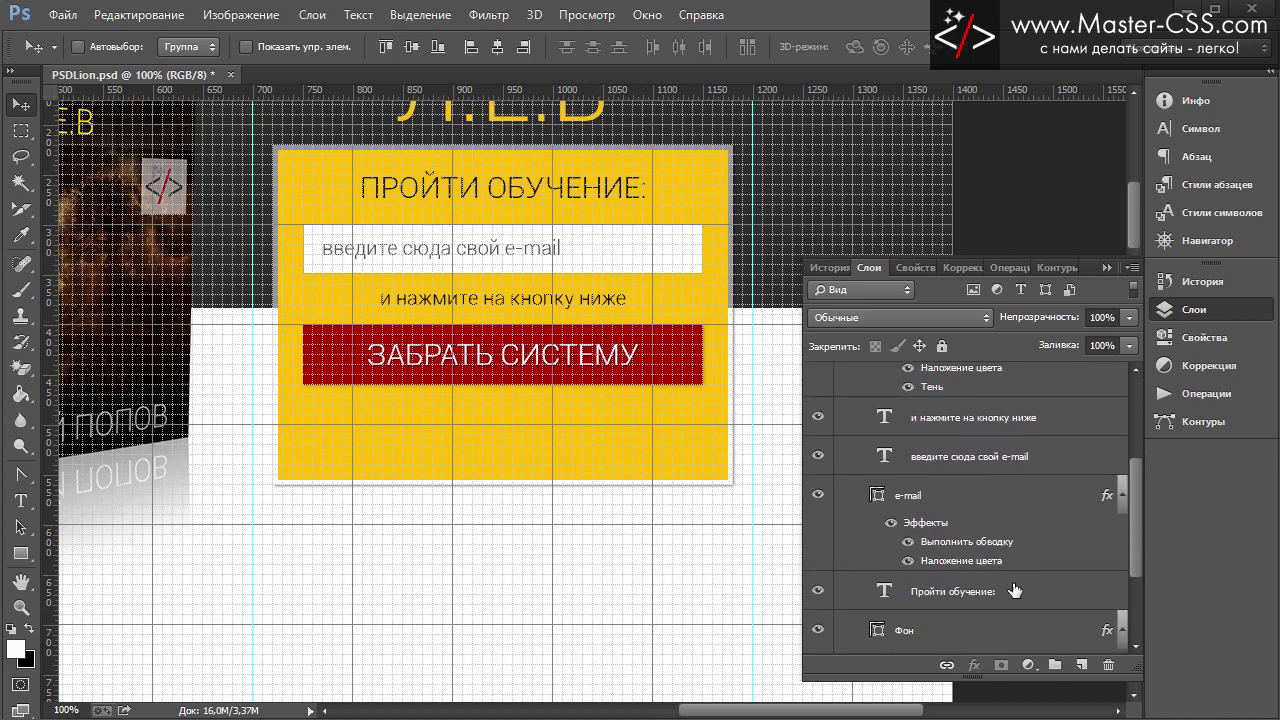
click(1013, 590)
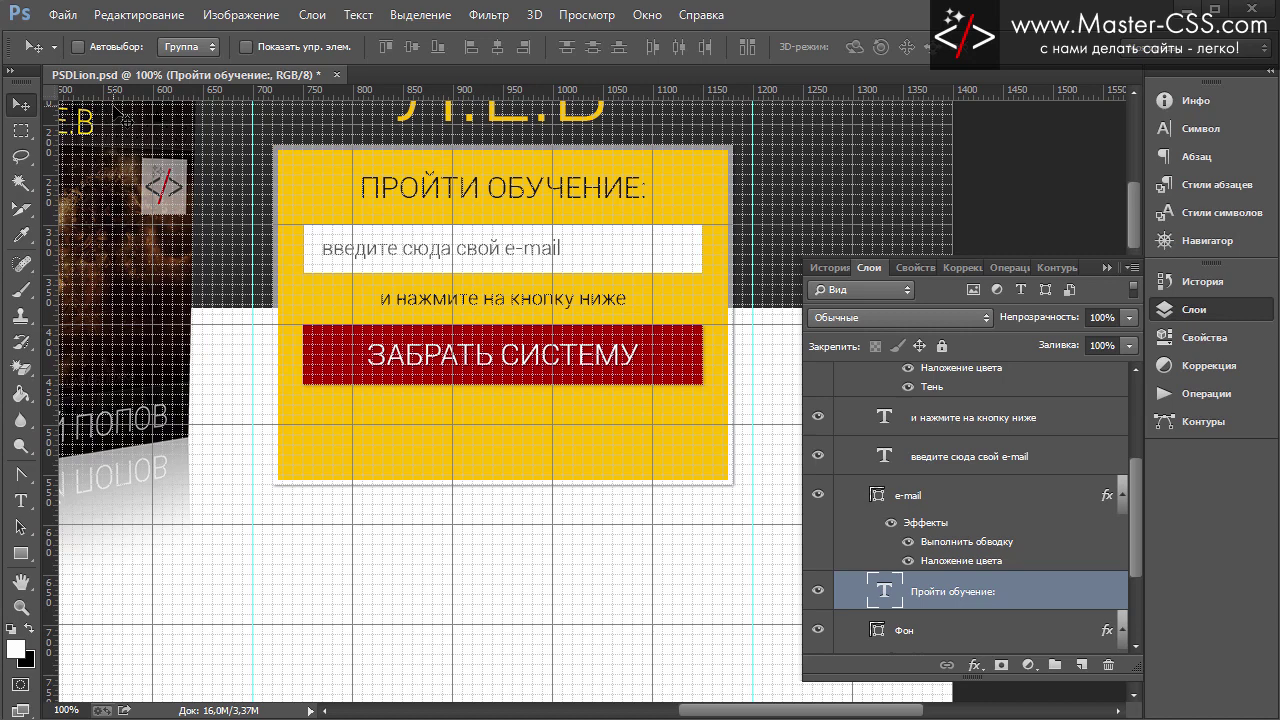
key(Down)
key(Down)
key(Down)
key(Down)
key(Down)
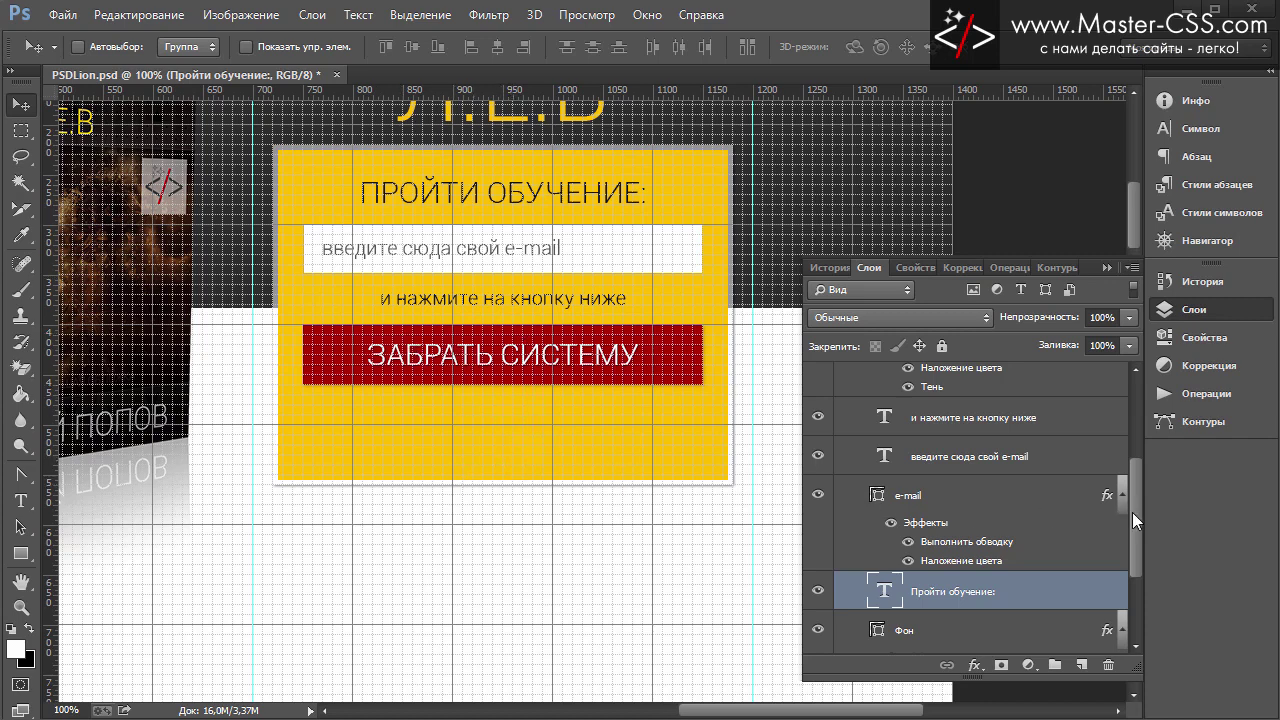
Scale the yellow Фон box up from its bottom edge to 82.35% height, about 280 px
scroll(900, 513, down, 1)
scroll(920, 513, down, 1)
click(935, 500)
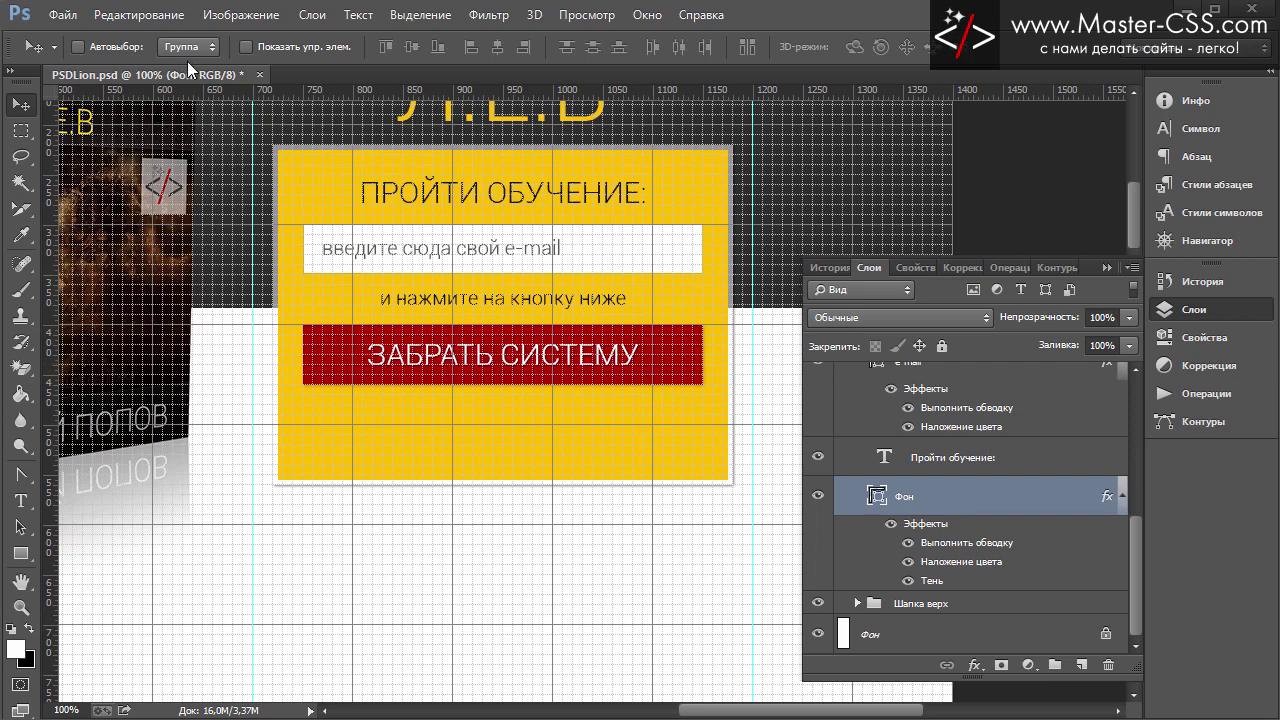
click(139, 15)
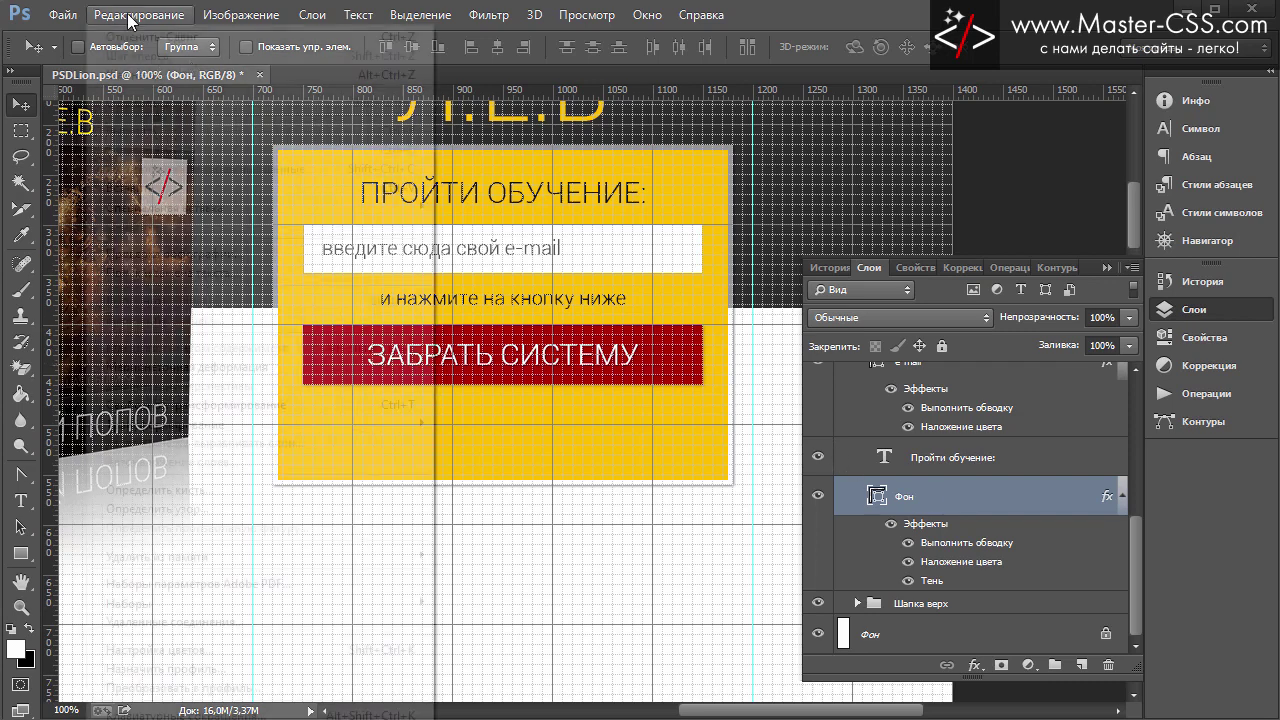
mouse_move(165, 424)
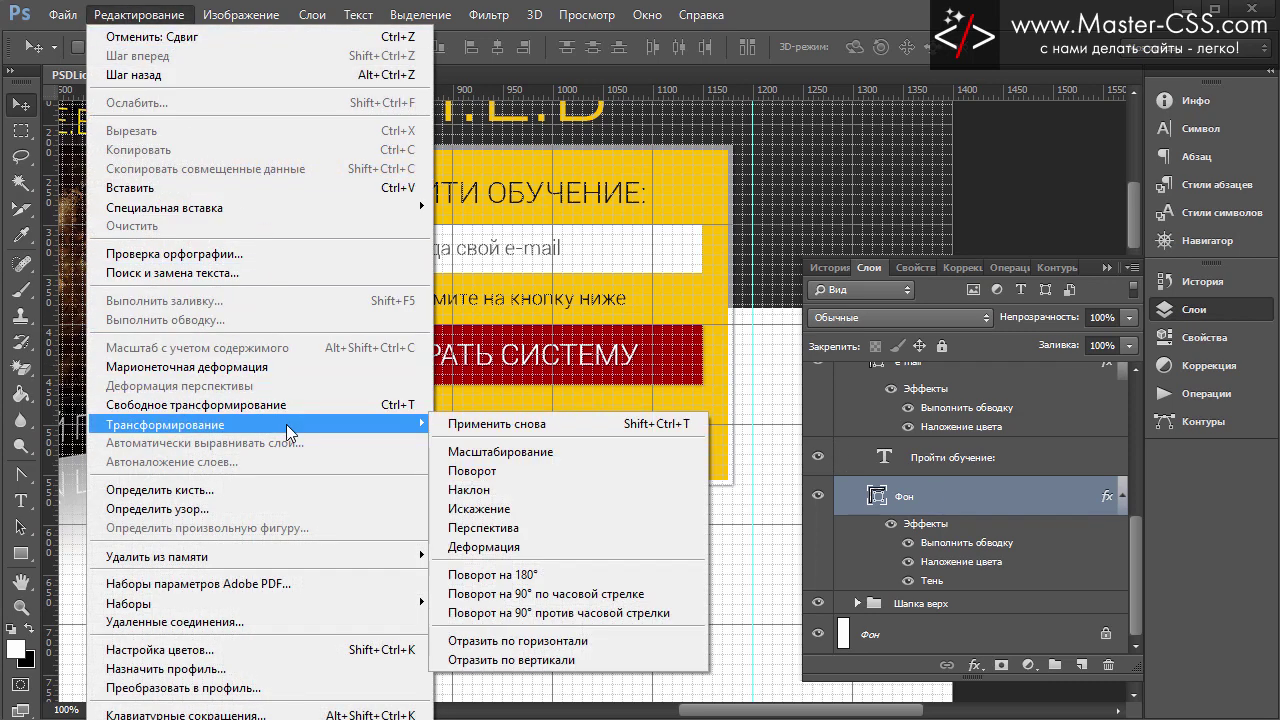
click(503, 453)
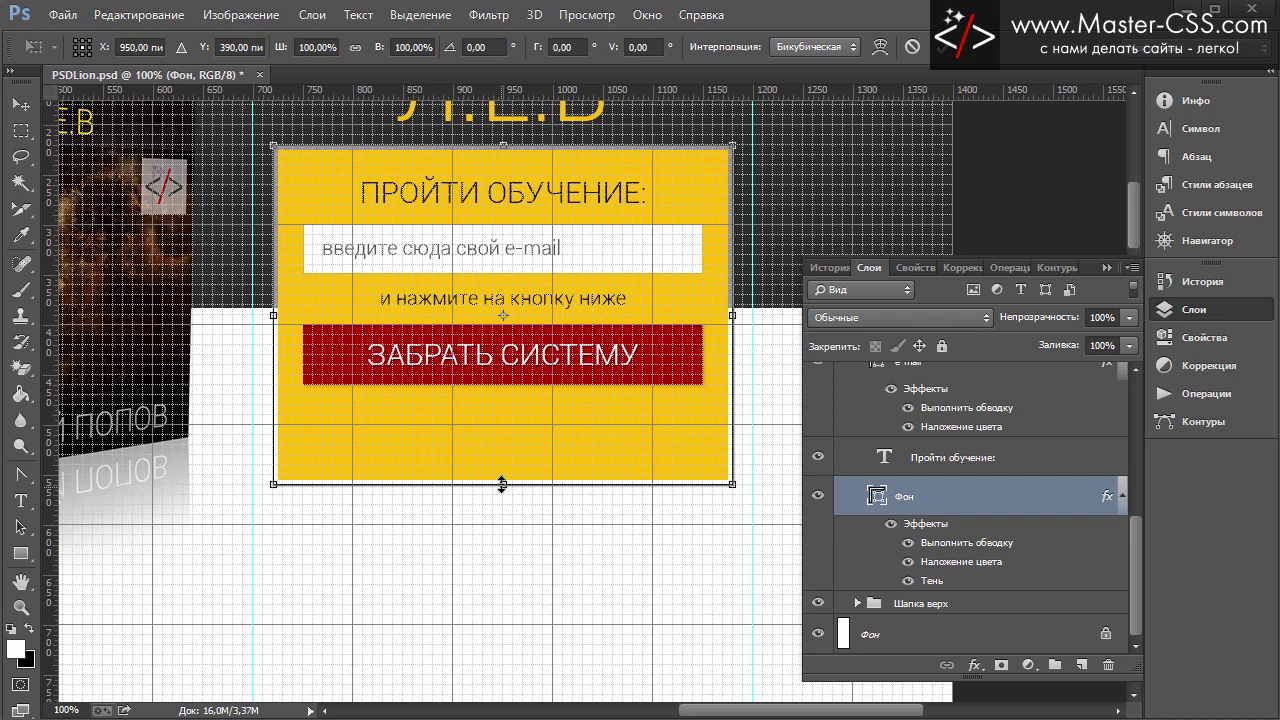
drag(502, 484, 501, 427)
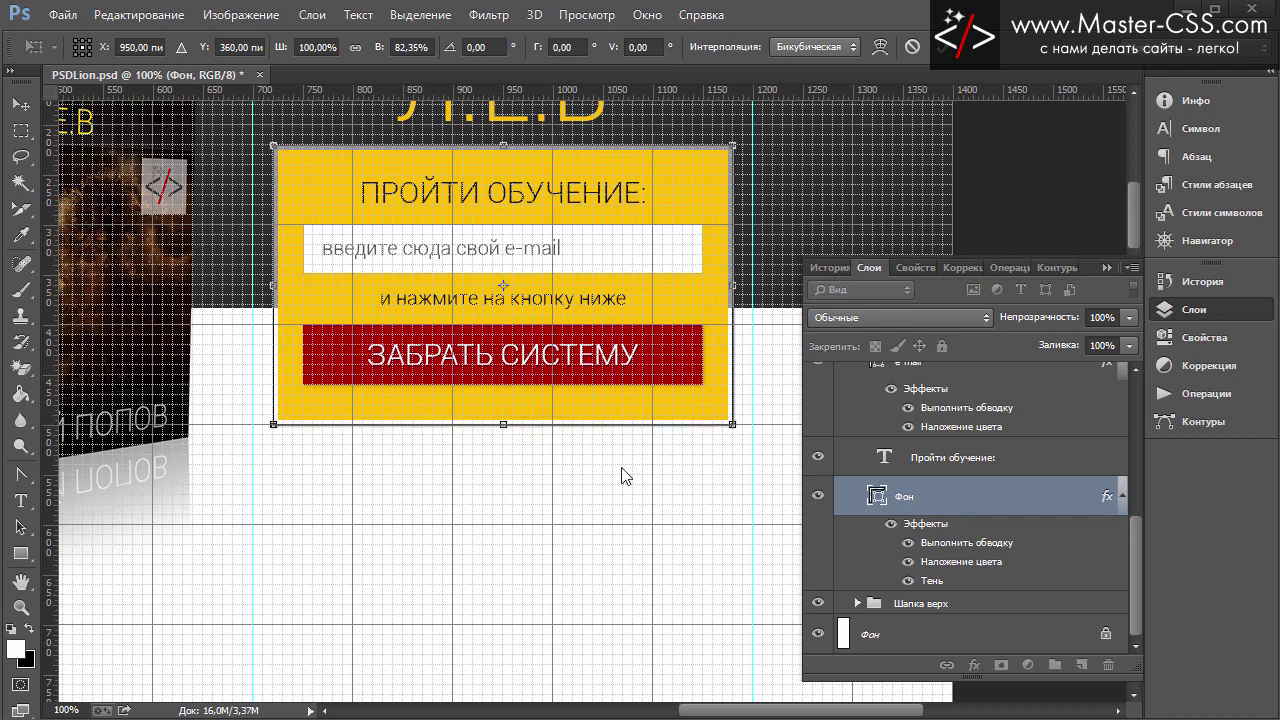
click(20, 104)
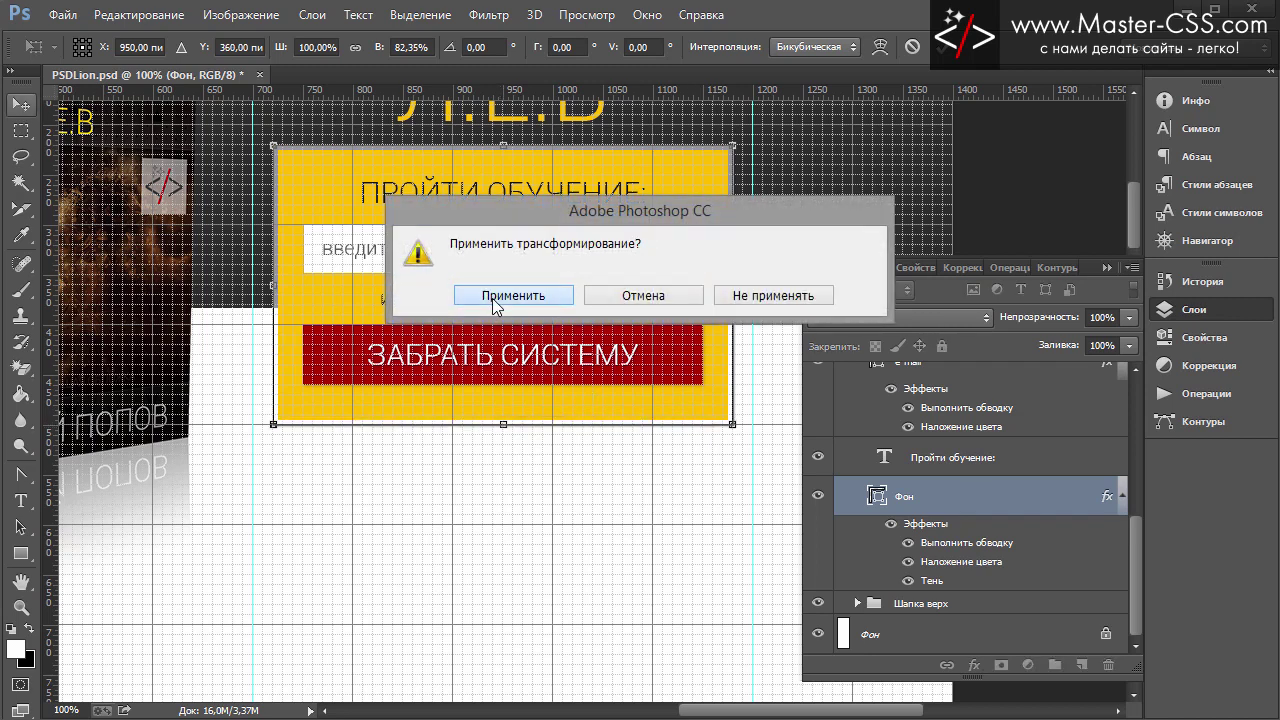
click(510, 300)
click(1107, 268)
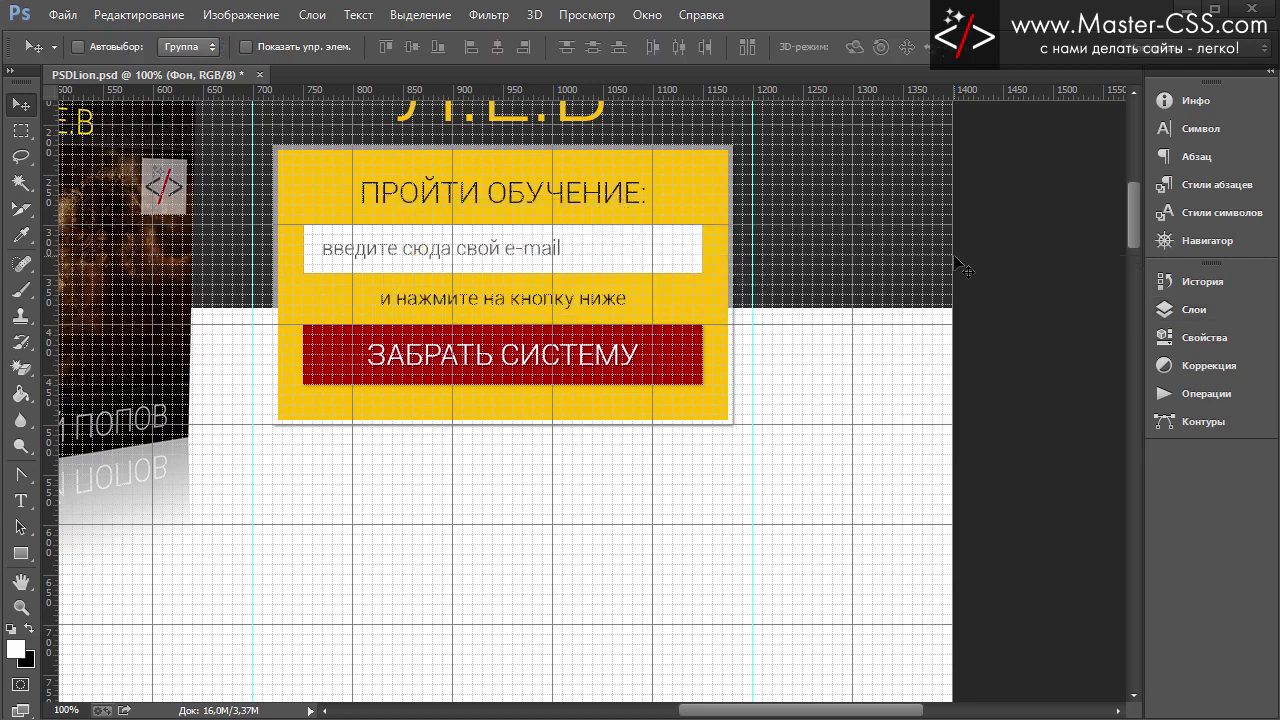
Hide the grid overlay and scroll around the canvas to inspect the compact form beside the lion box
key(ctrl+apostrophe)
scroll(836, 414, up, 3)
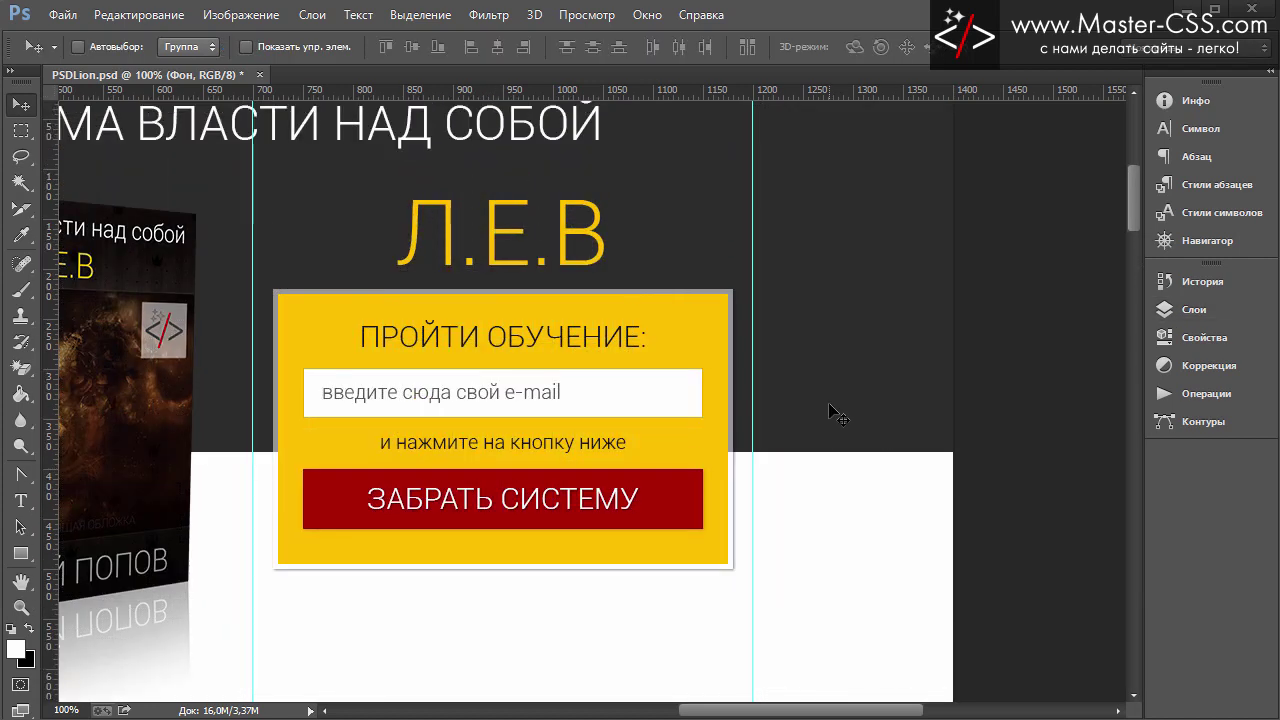
scroll(838, 415, down, 1)
scroll(838, 415, down, 1)
scroll(836, 420, up, 1)
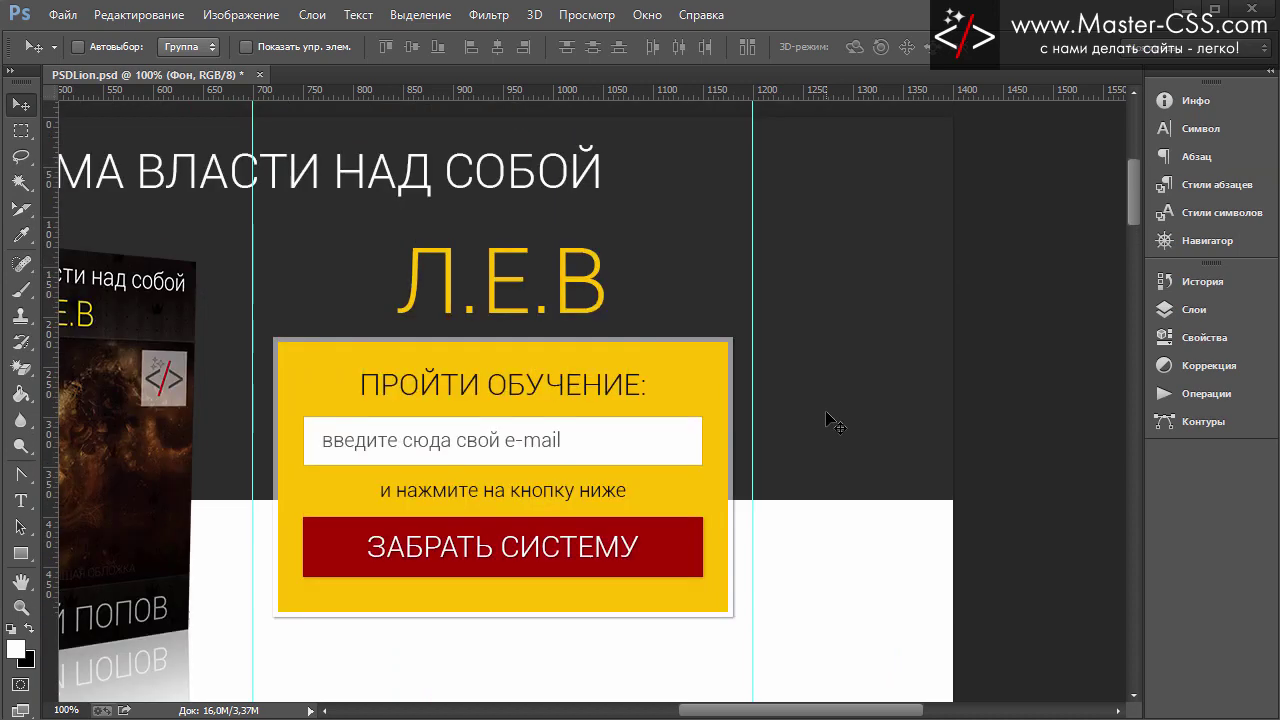
scroll(836, 424, down, 4)
scroll(837, 423, up, 1)
scroll(837, 420, up, 3)
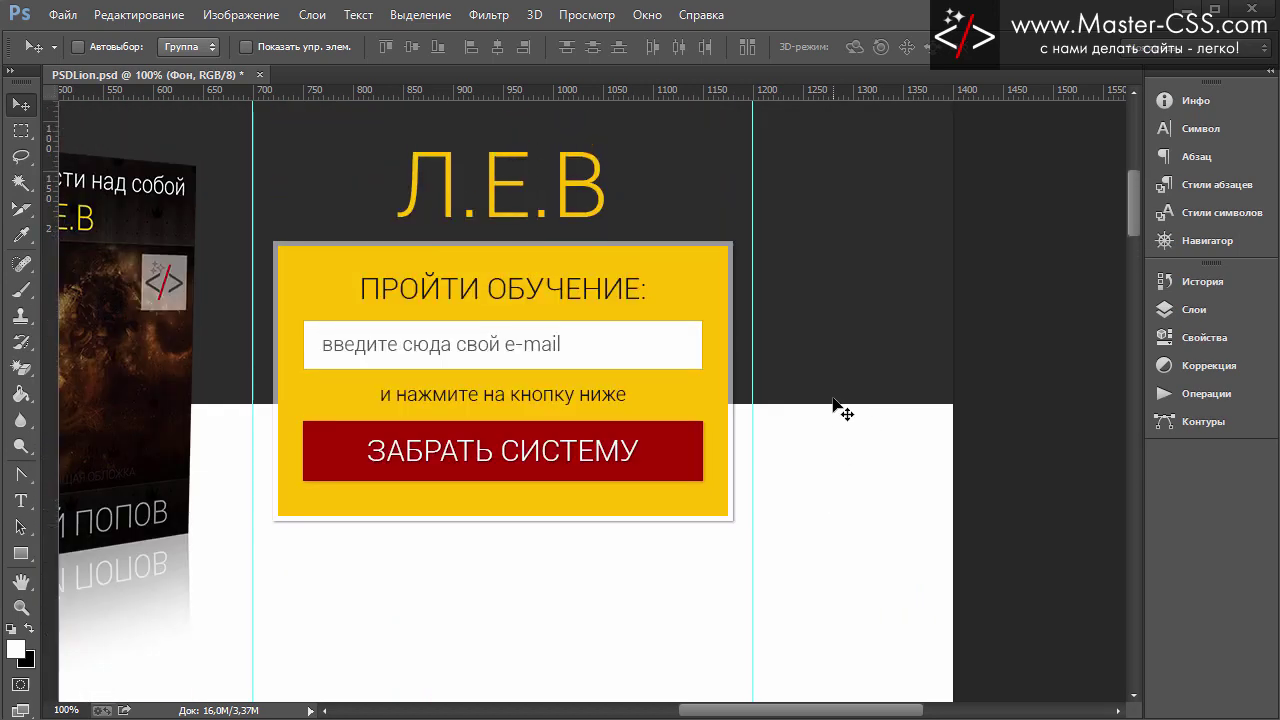
scroll(837, 409, up, 1)
drag(780, 714, 720, 716)
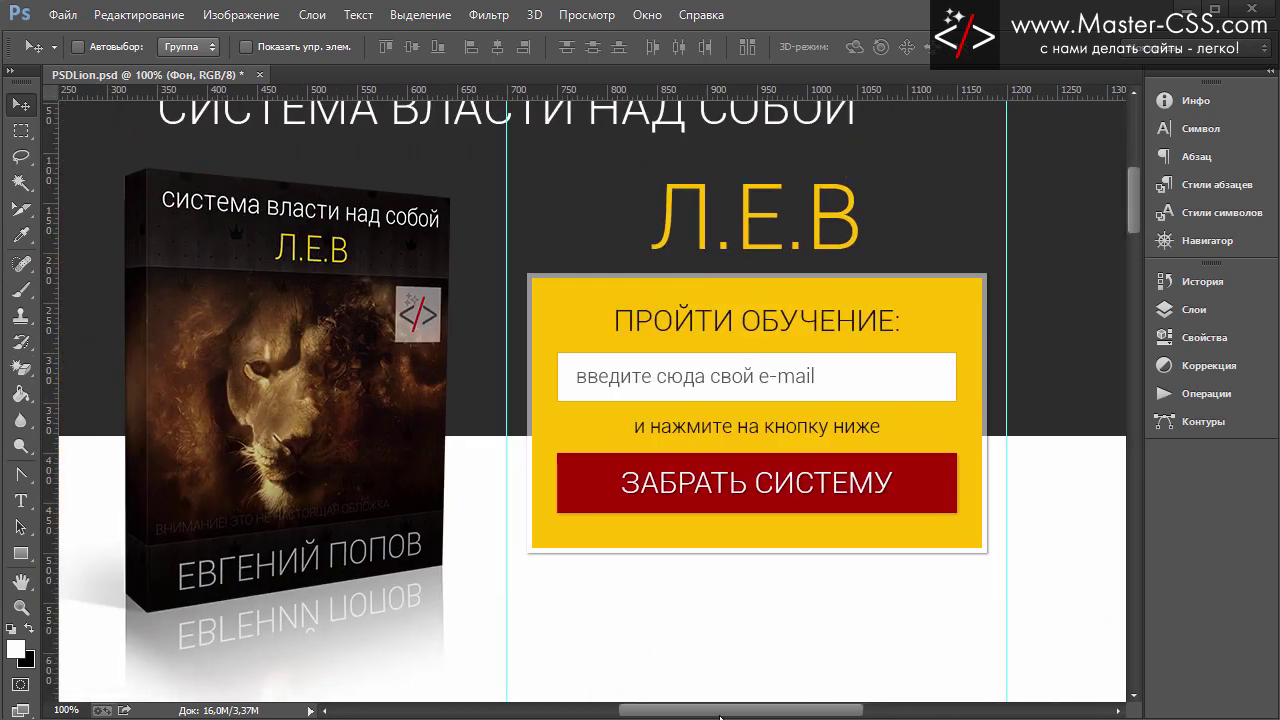
scroll(840, 476, up, 2)
scroll(846, 428, down, 1)
scroll(846, 477, down, 1)
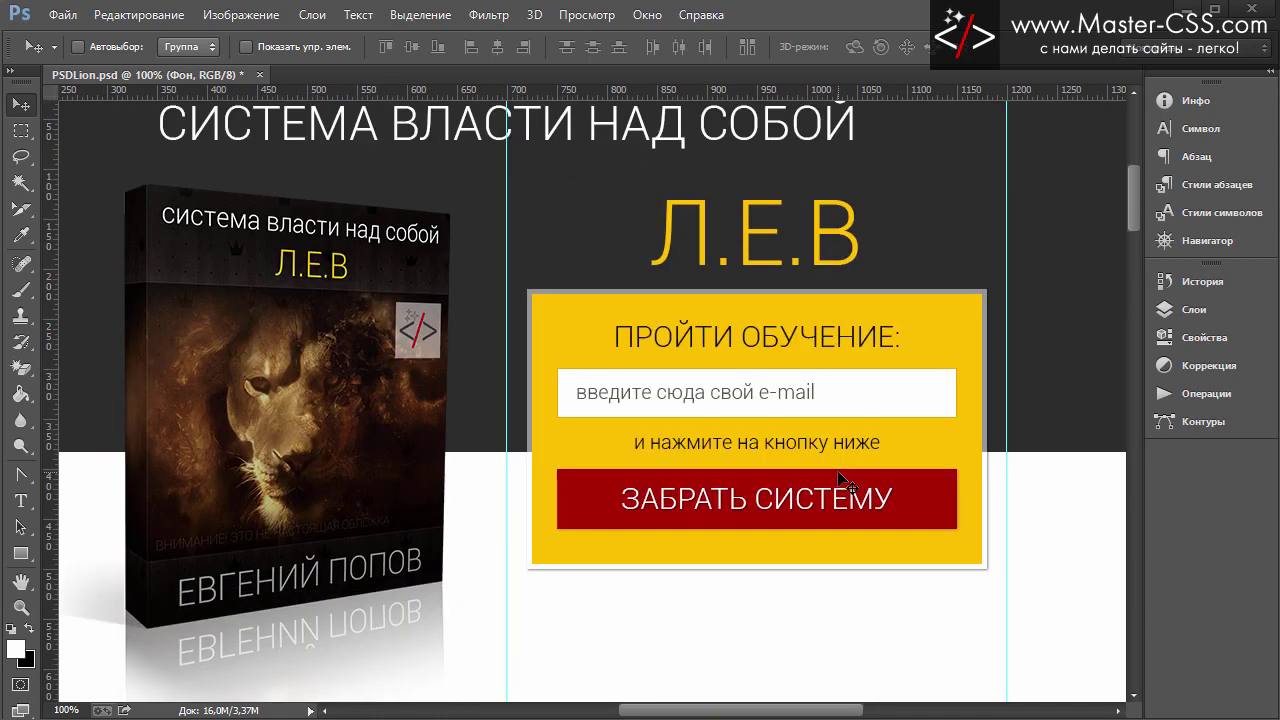
scroll(843, 483, down, 1)
scroll(846, 480, down, 3)
scroll(846, 480, up, 1)
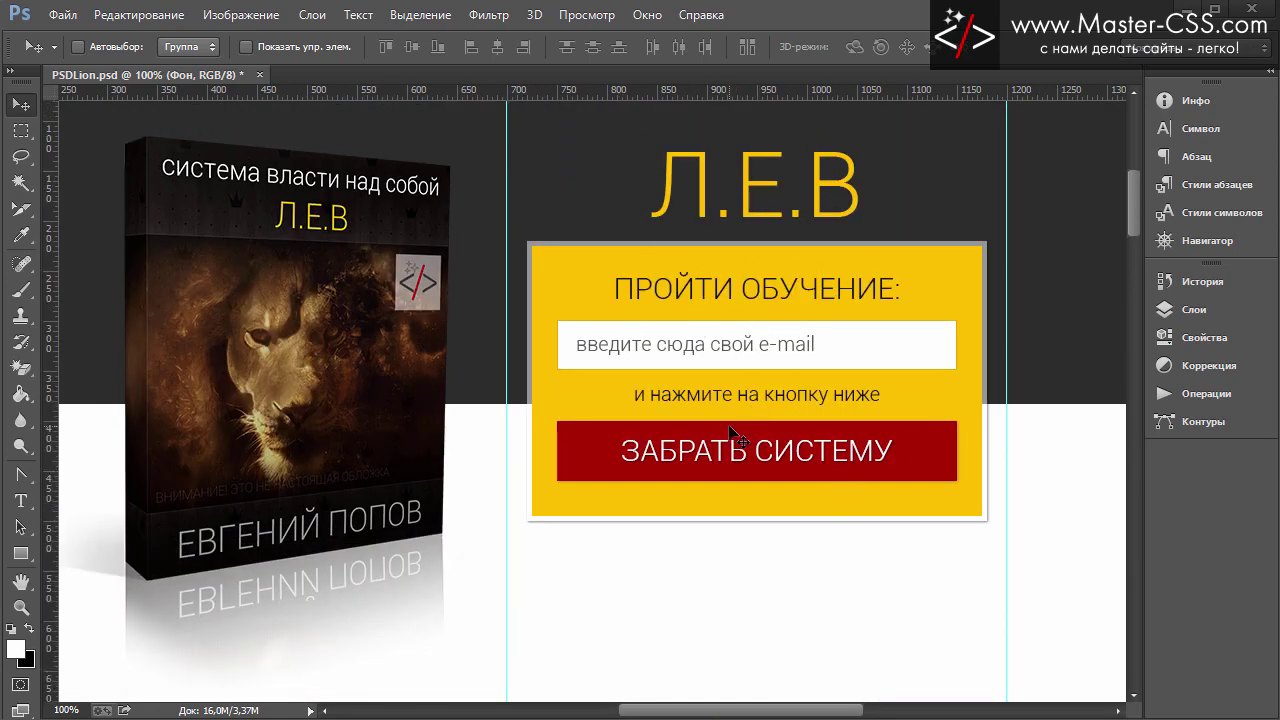
scroll(738, 440, down, 4)
scroll(738, 441, down, 6)
scroll(730, 435, down, 4)
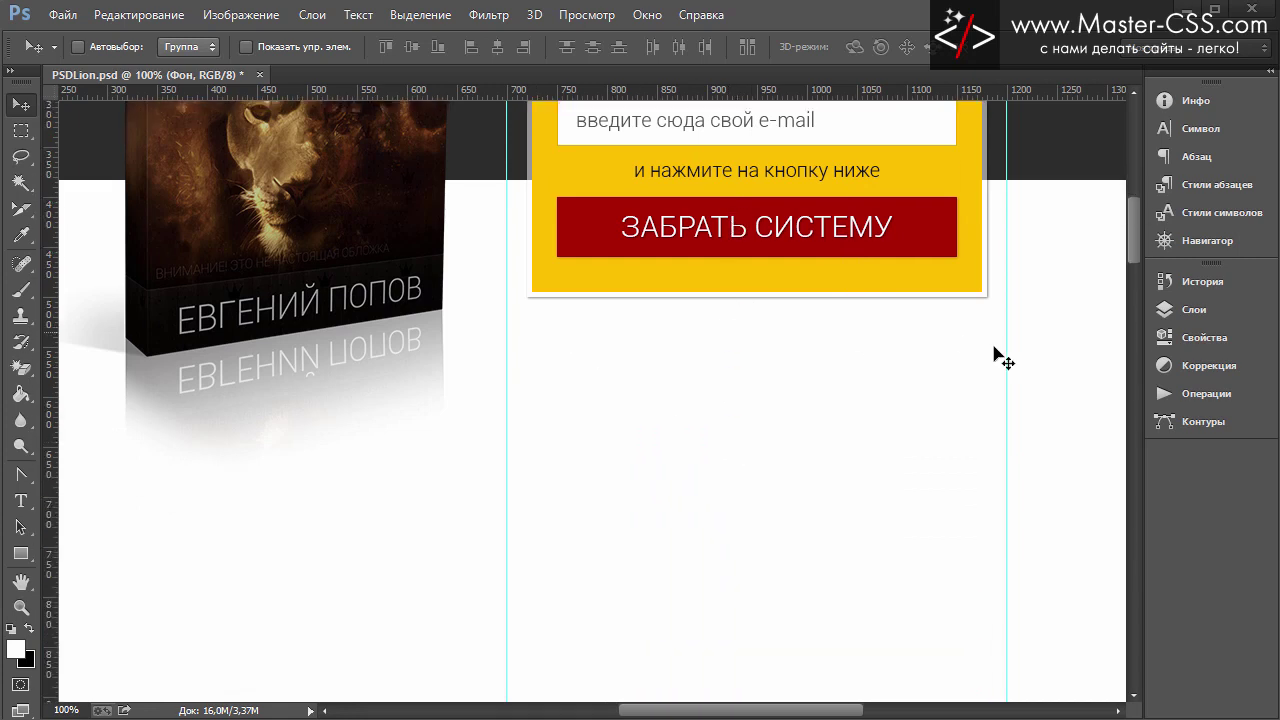
scroll(814, 451, up, 1)
scroll(810, 470, up, 5)
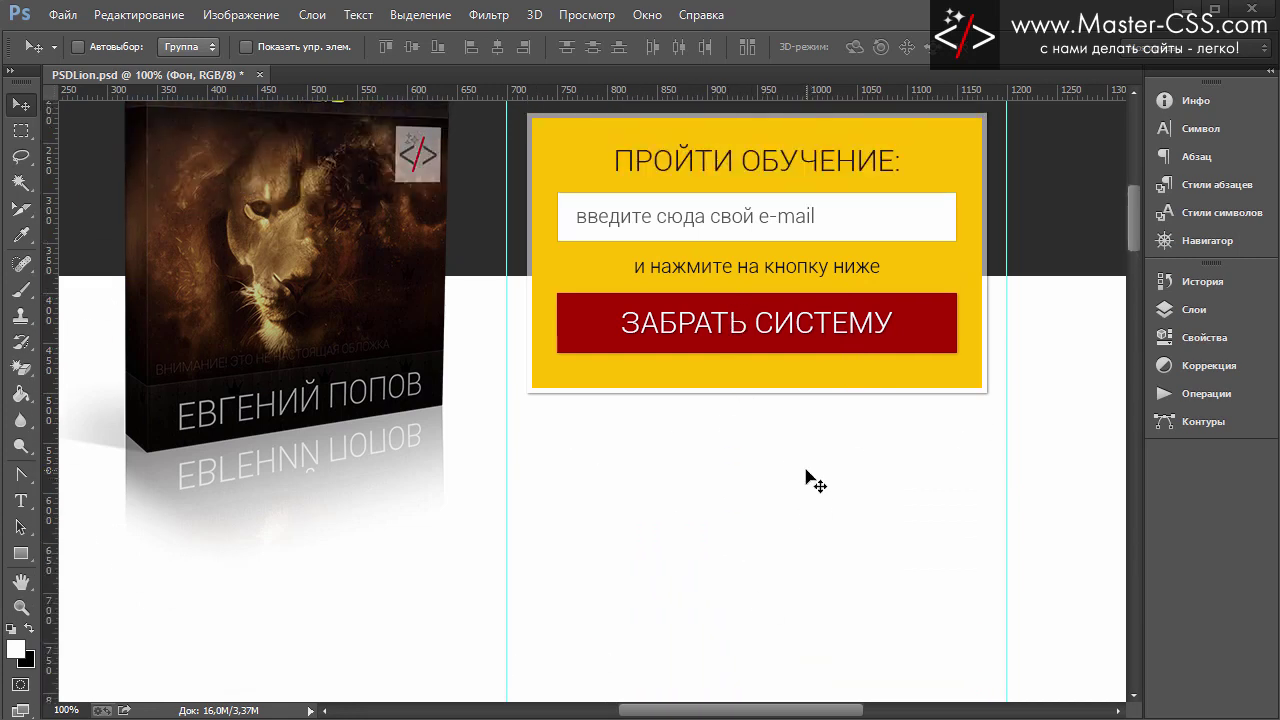
scroll(807, 478, up, 5)
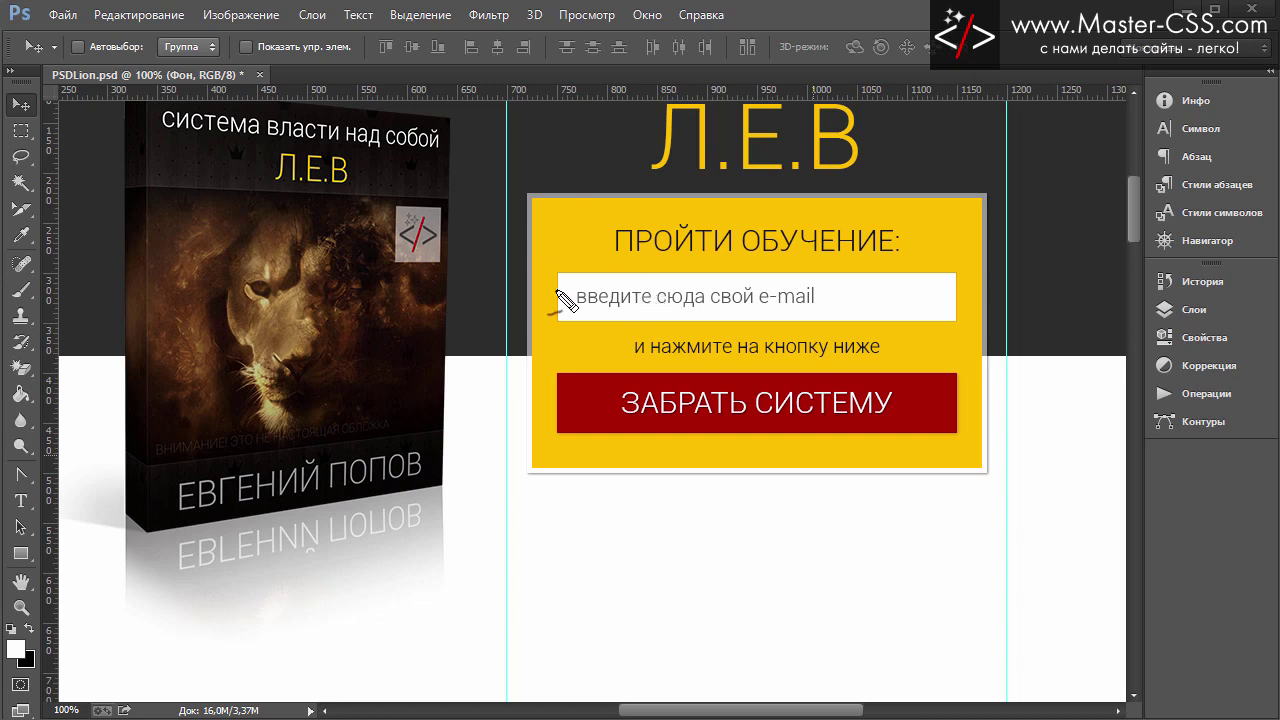
drag(505, 190, 483, 676)
mouse_move(416, 583)
mouse_down()
mouse_move(484, 678)
mouse_move(543, 567)
mouse_up()
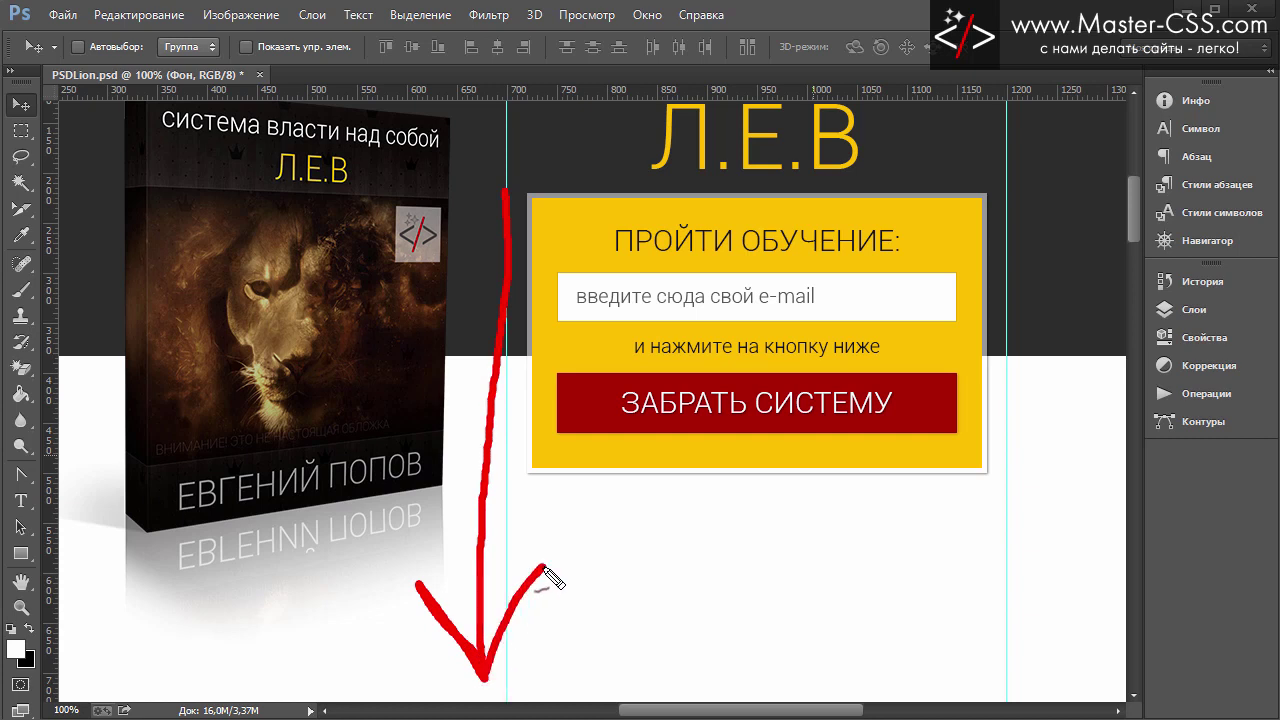